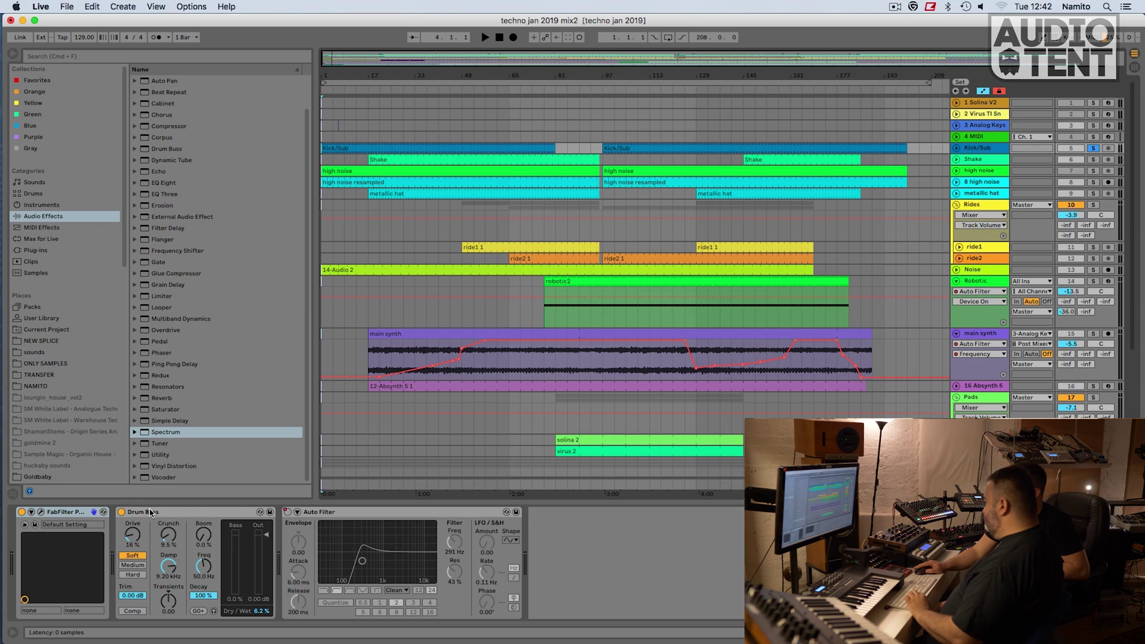
Step: Examine the FabFilter Pro-Q 2 curve on the Kick/Sub track, then close the plug-in window
left_click(151, 511)
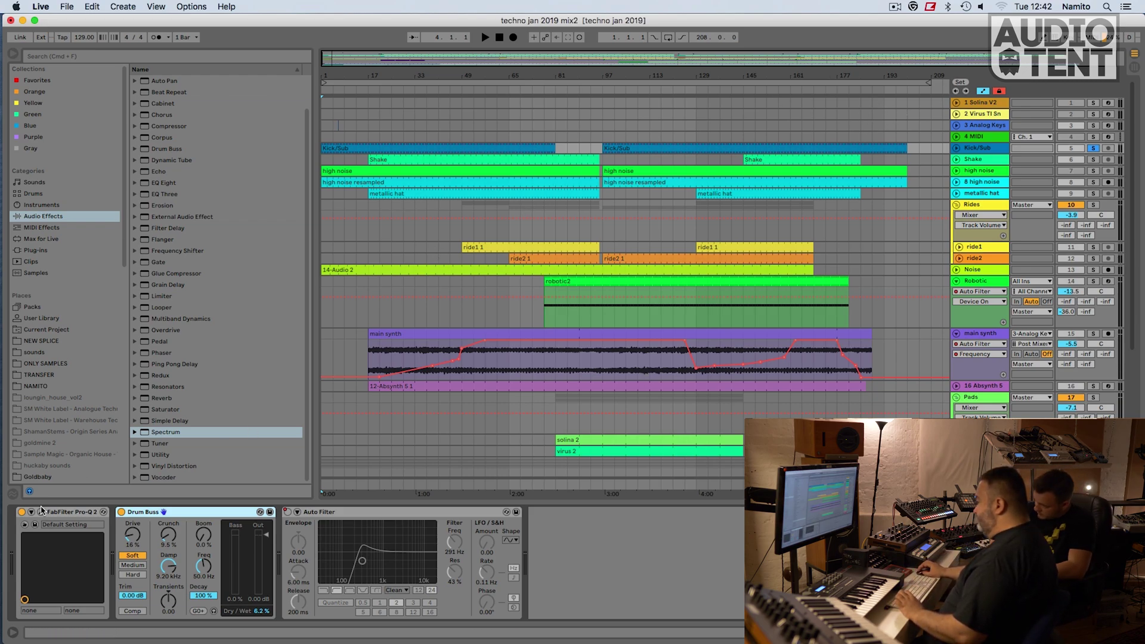
left_click(41, 512)
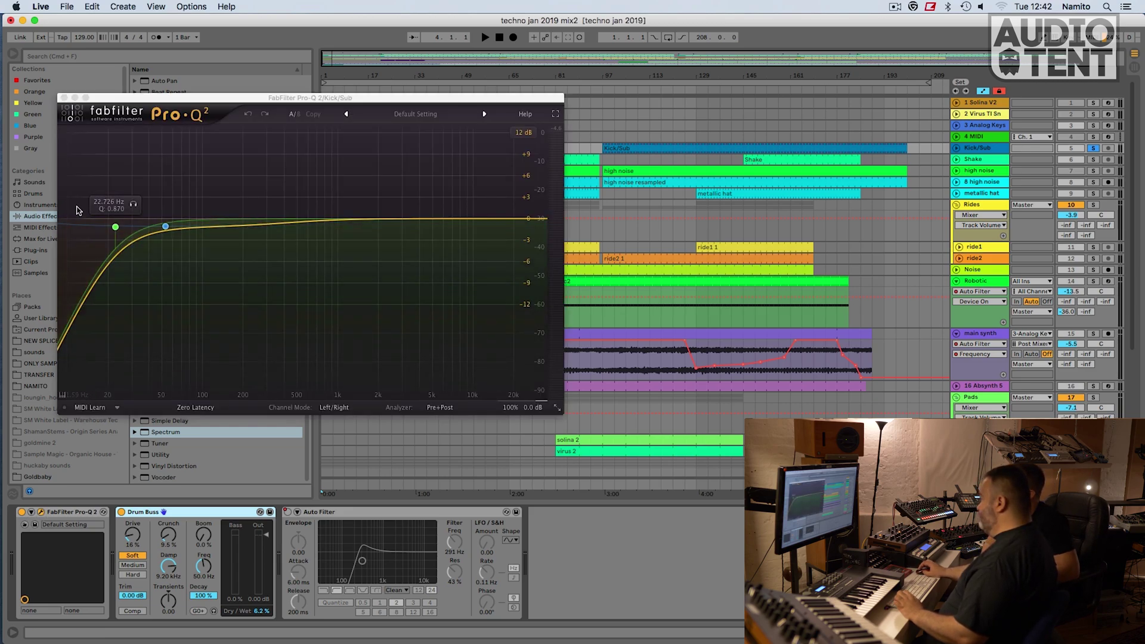
left_click(64, 98)
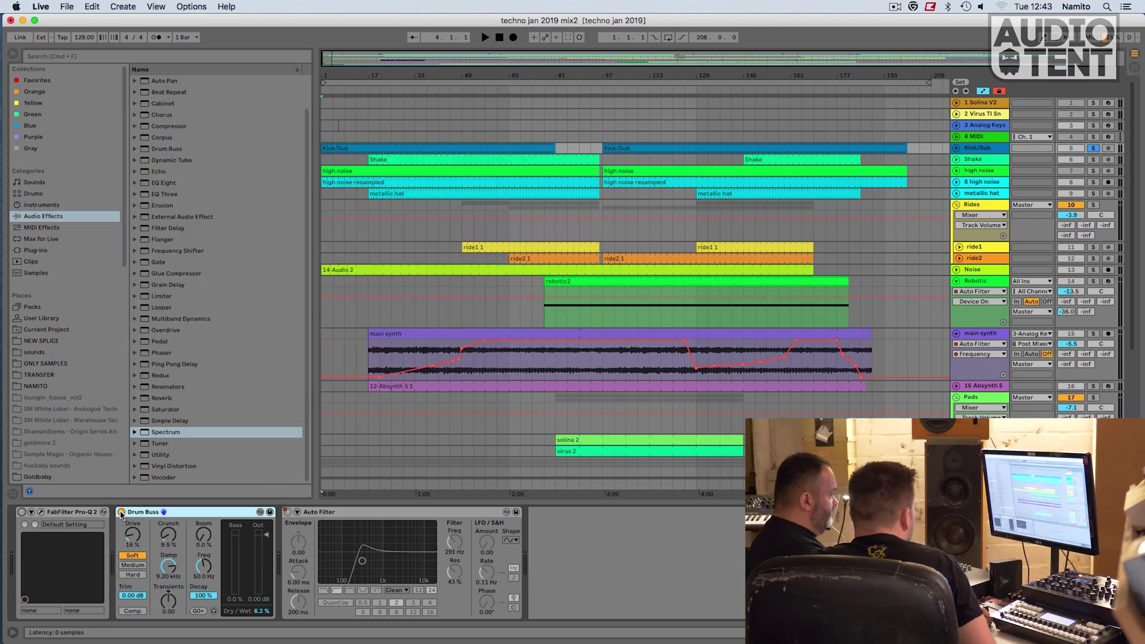
Step: Play the Kick/Sub track and compare its sound with Drum Buss and FabFilter Pro-Q 2 bypassed and enabled
left_click(121, 511)
key("space")
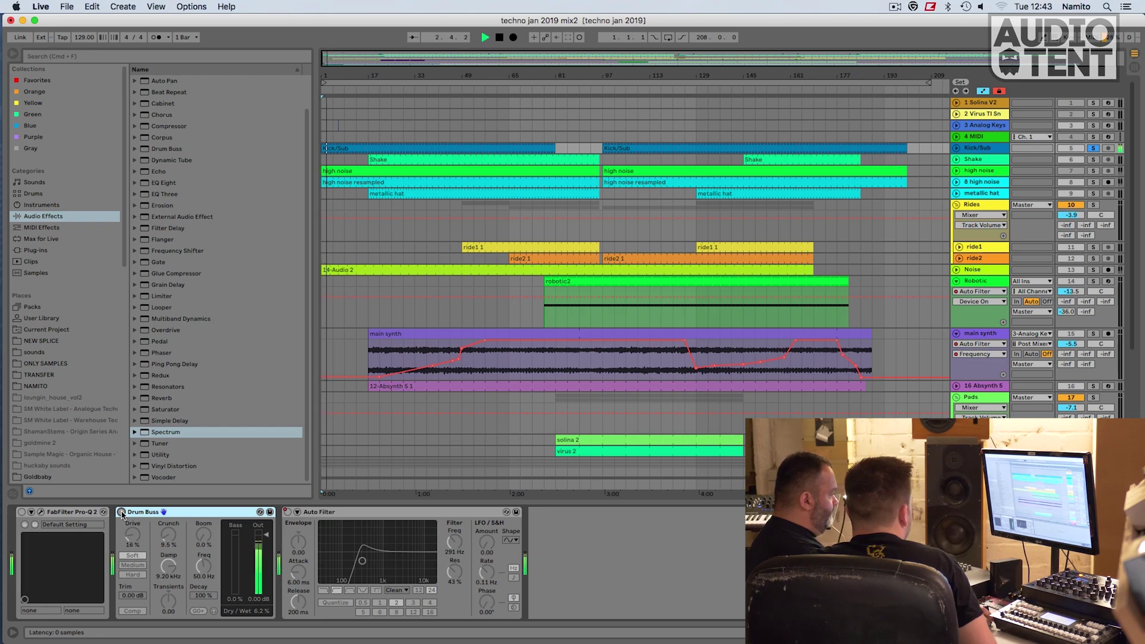
left_click(121, 512)
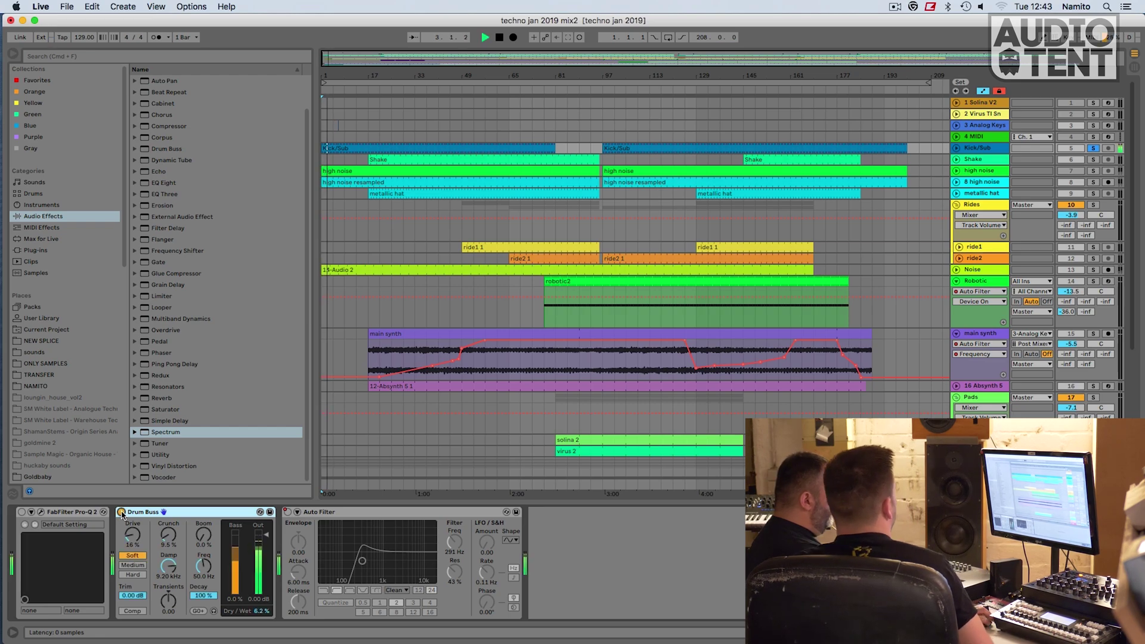
left_click(22, 511)
key("space")
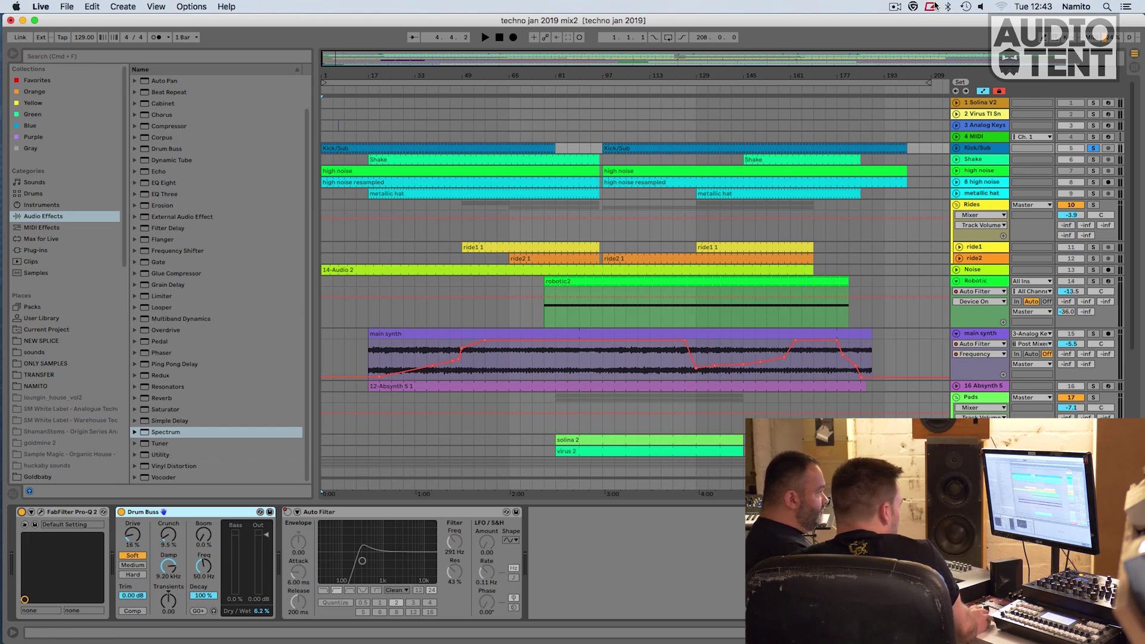
Step: Show the high noise track's devices, solo the track in place of Kick/Sub and play it
left_click(972, 172)
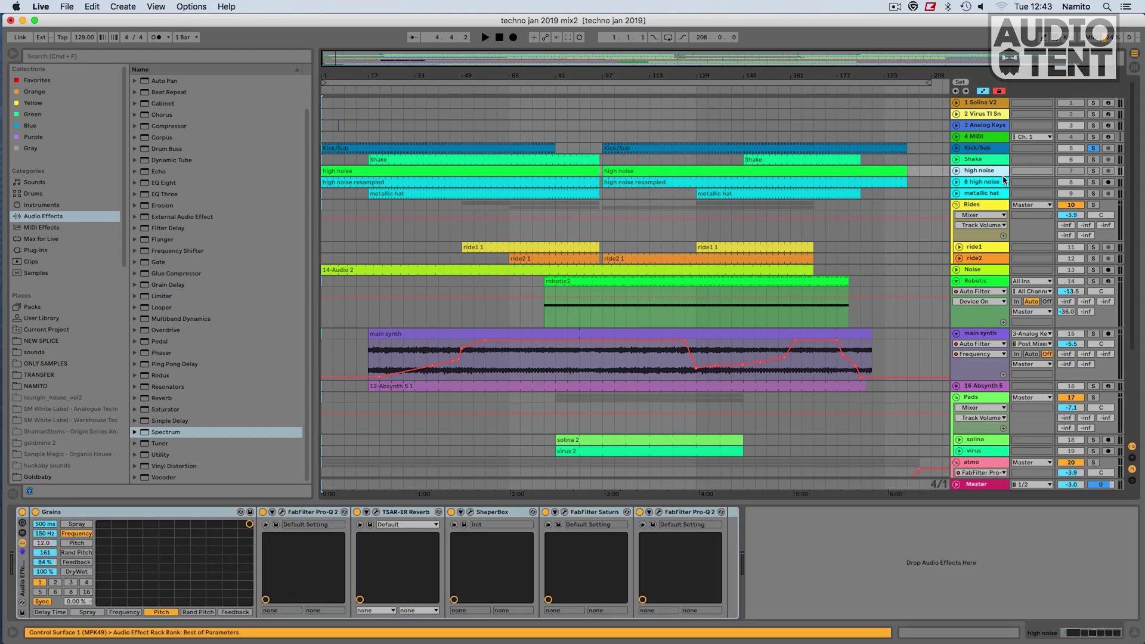
left_click(1093, 171)
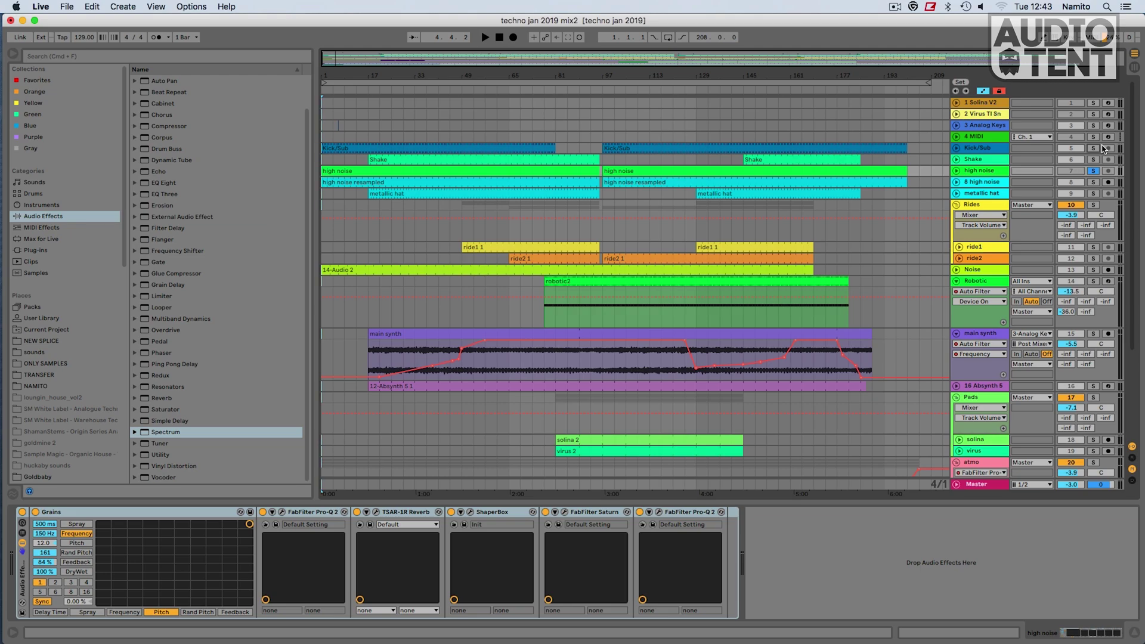
key("space")
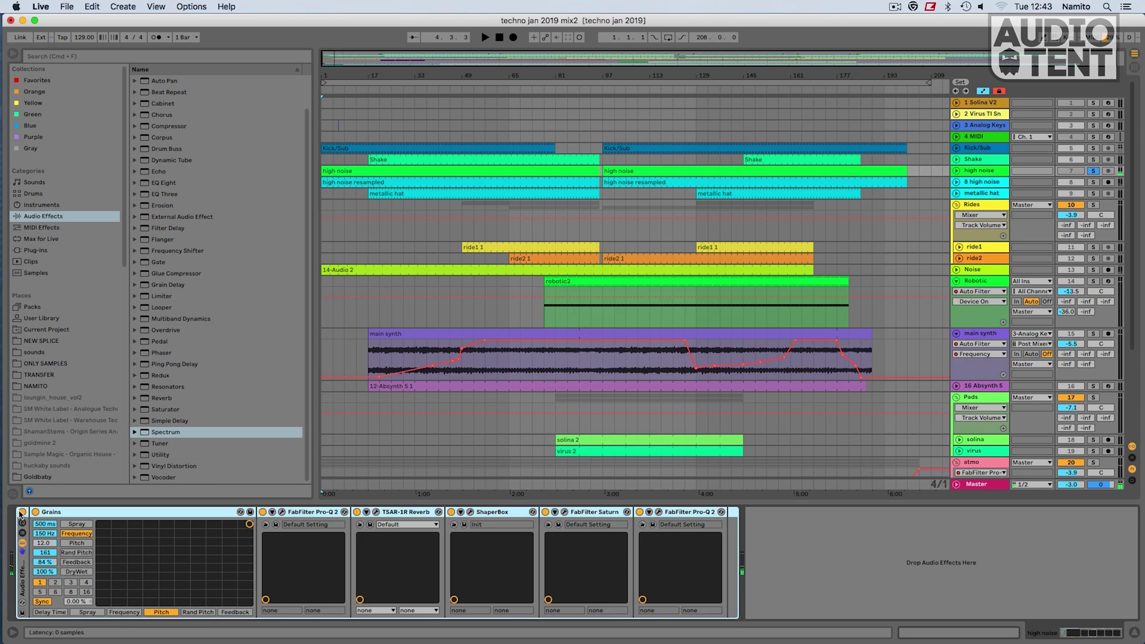
Step: Compare the high noise track during playback with its whole audio effect rack bypassed and enabled again
left_click(22, 512)
key("space")
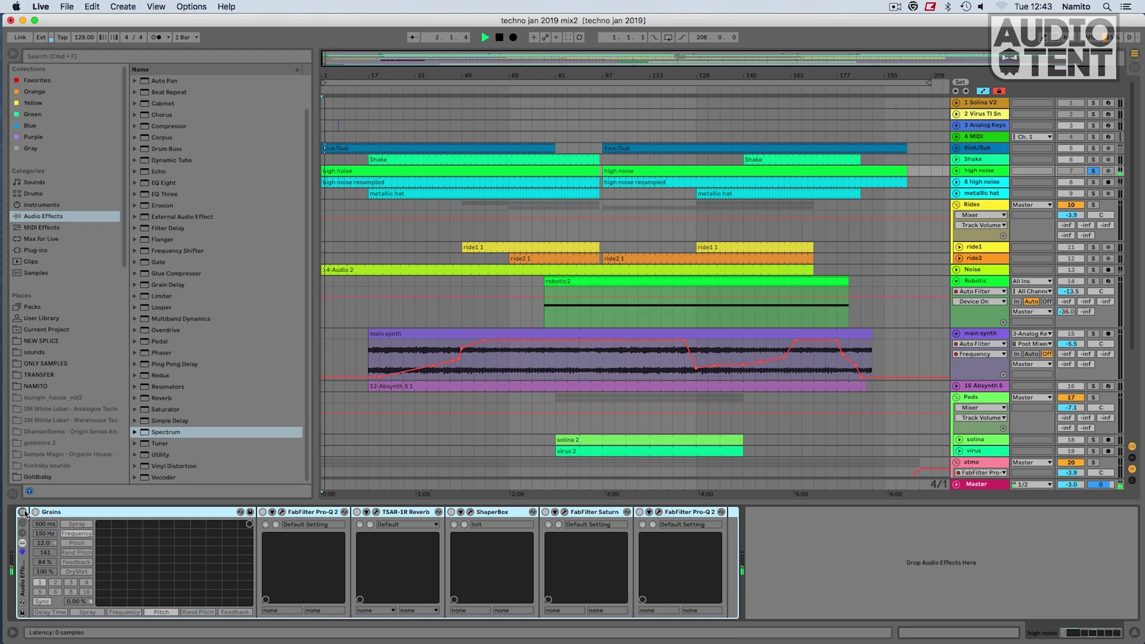
left_click(22, 513)
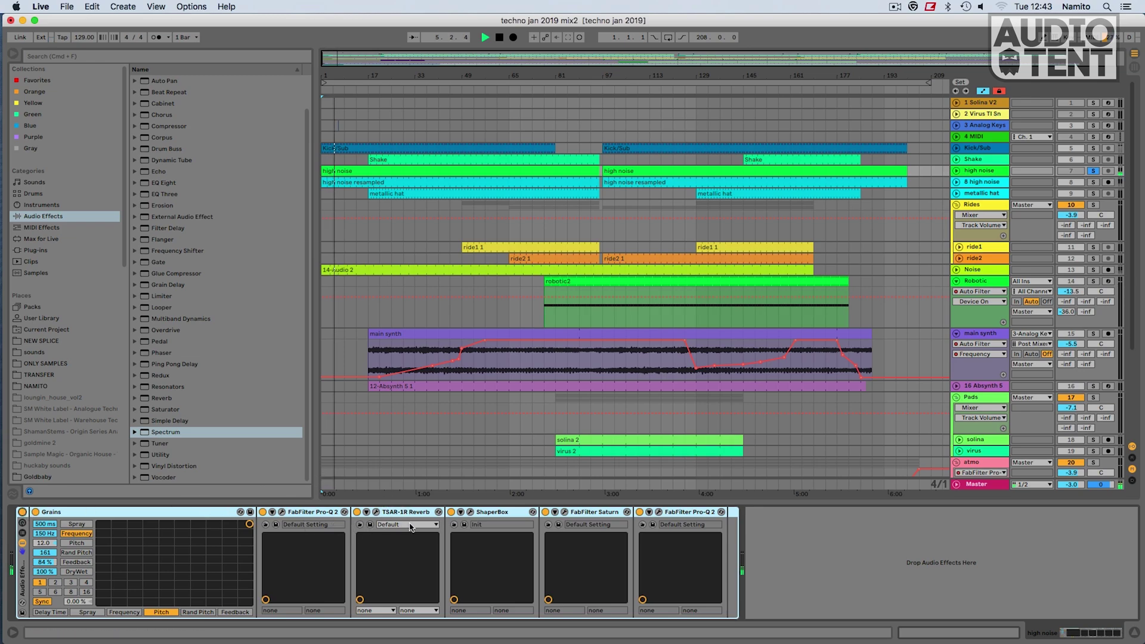
Step: Examine the ShaperBox, FabFilter Saturn and last Pro-Q 2 settings on the high noise track, then close their windows
left_click(470, 512)
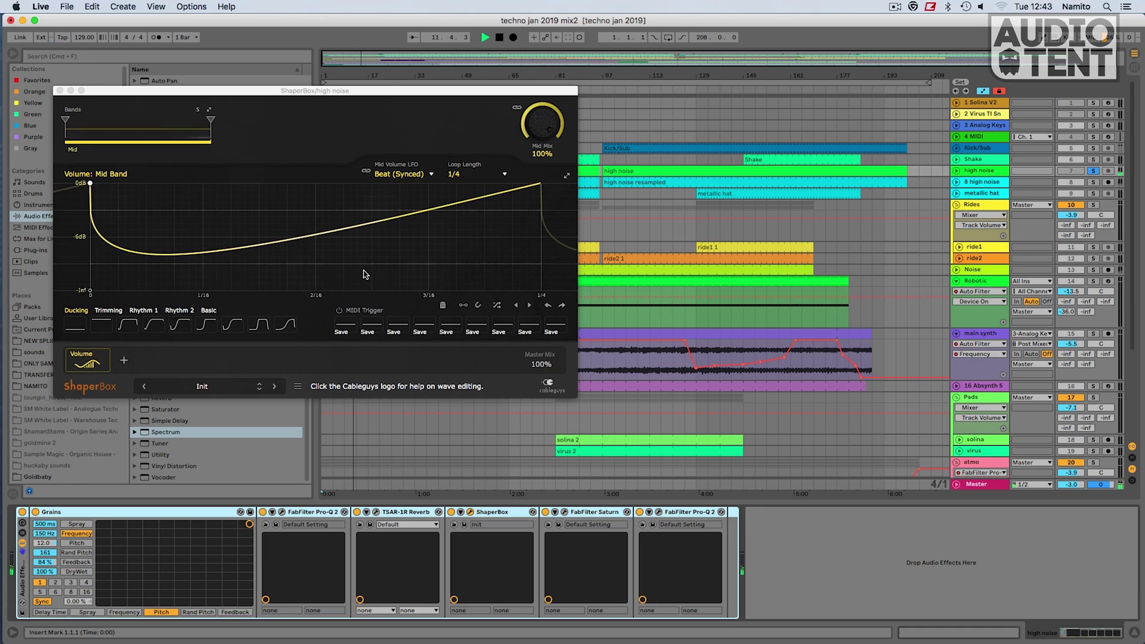
left_click(564, 512)
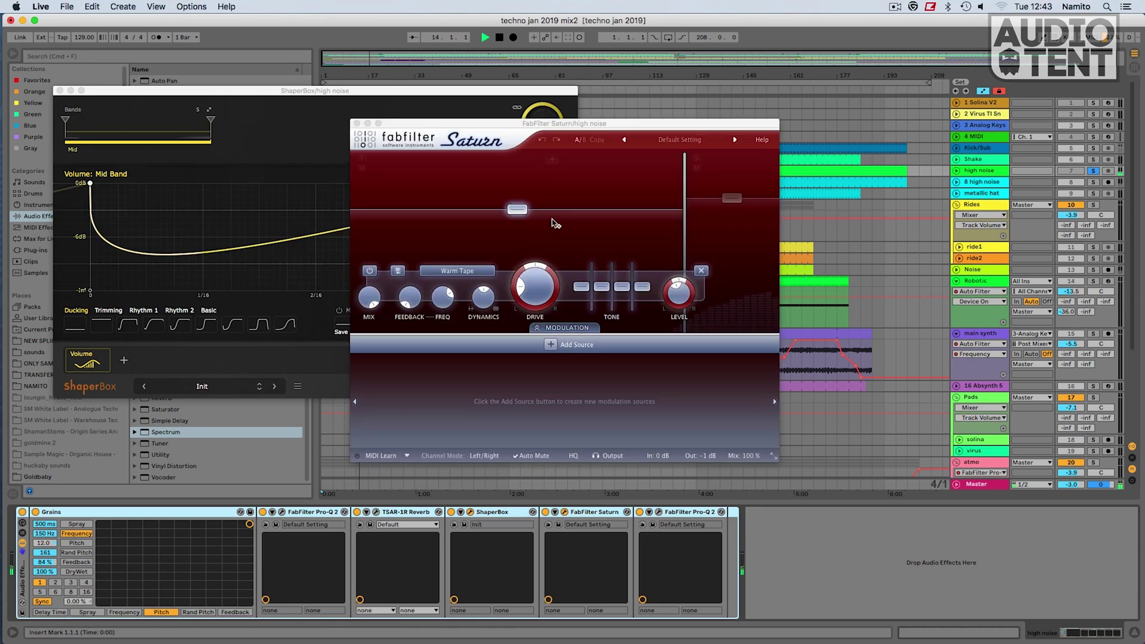
left_click(732, 197)
mouse_move(517, 210)
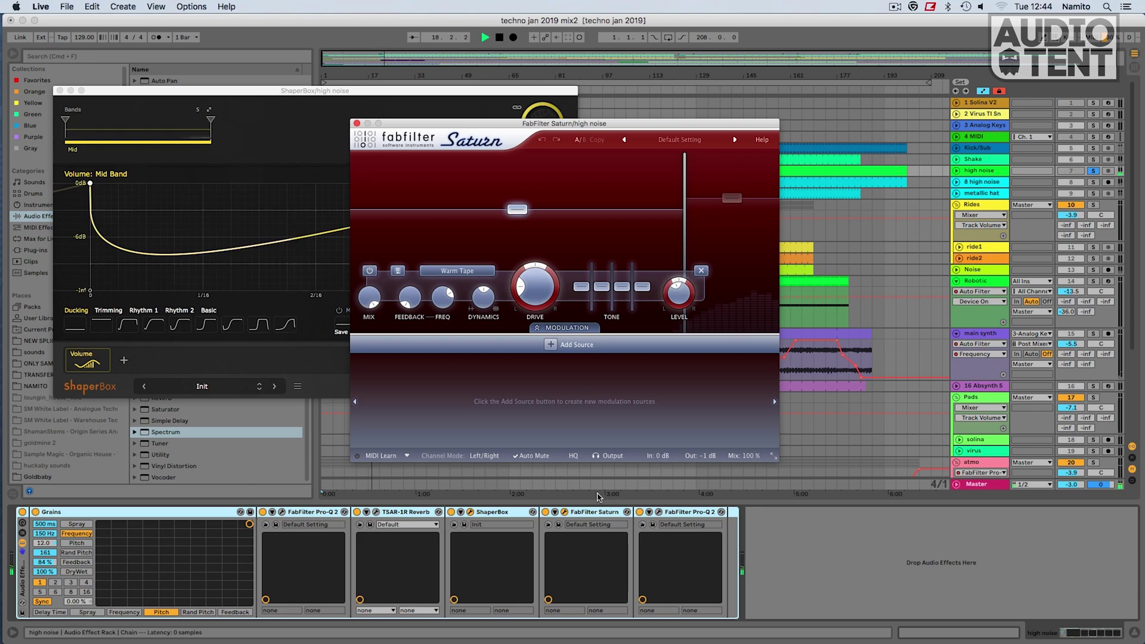
left_click(658, 512)
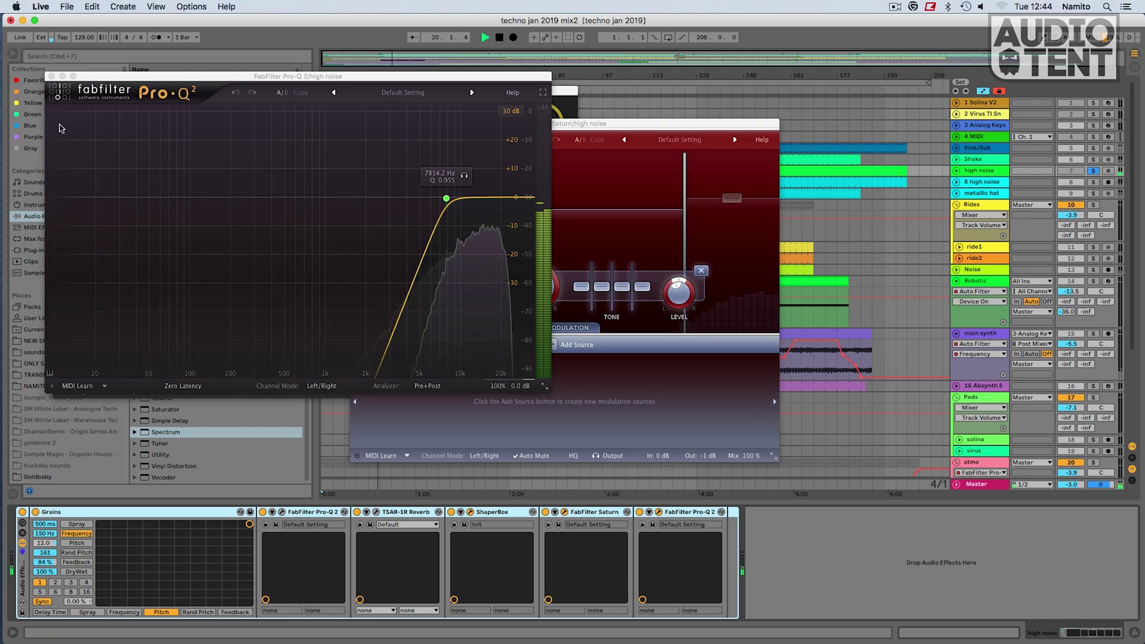
left_click(51, 76)
left_click(357, 124)
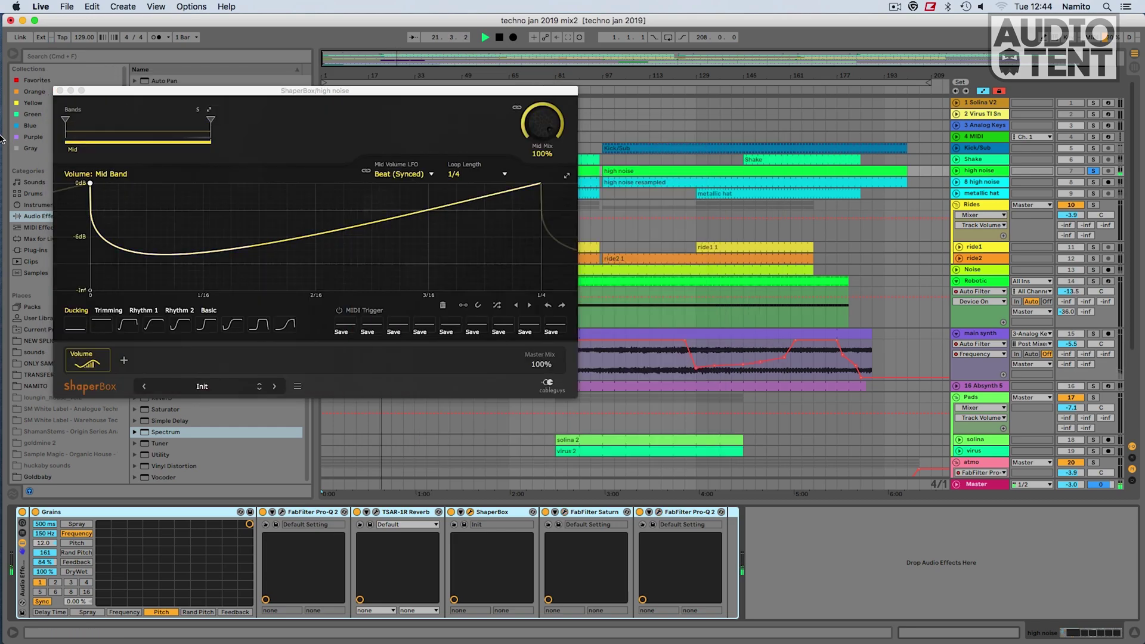
left_click(60, 91)
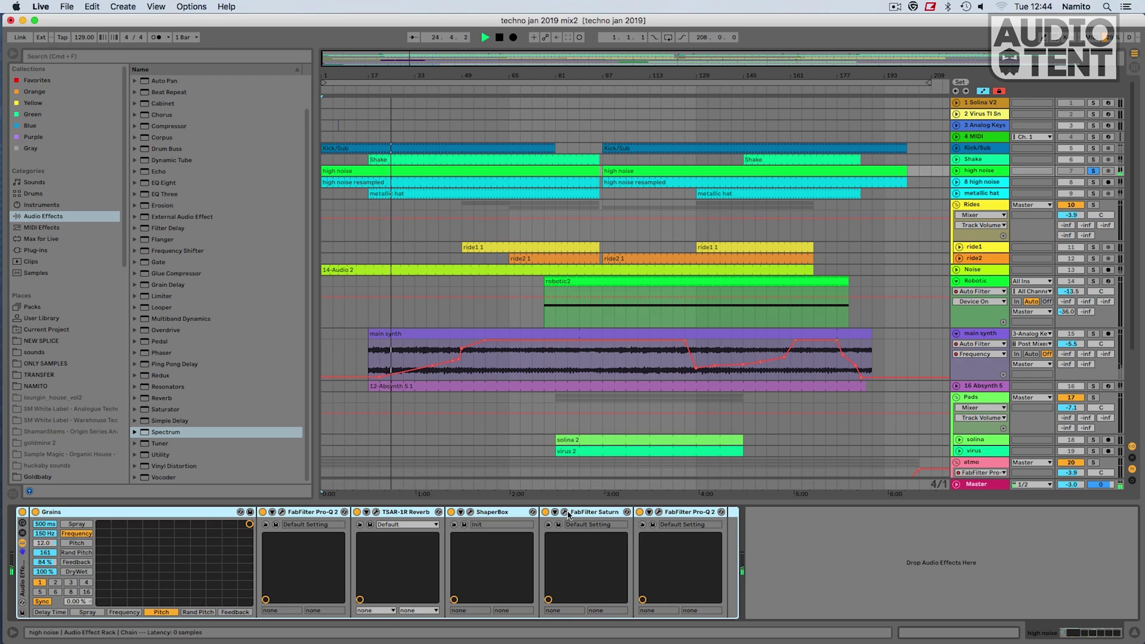
Step: Compare the high noise sound with ShaperBox bypassed and enabled, and examine its volume ducking curve again
left_click(451, 513)
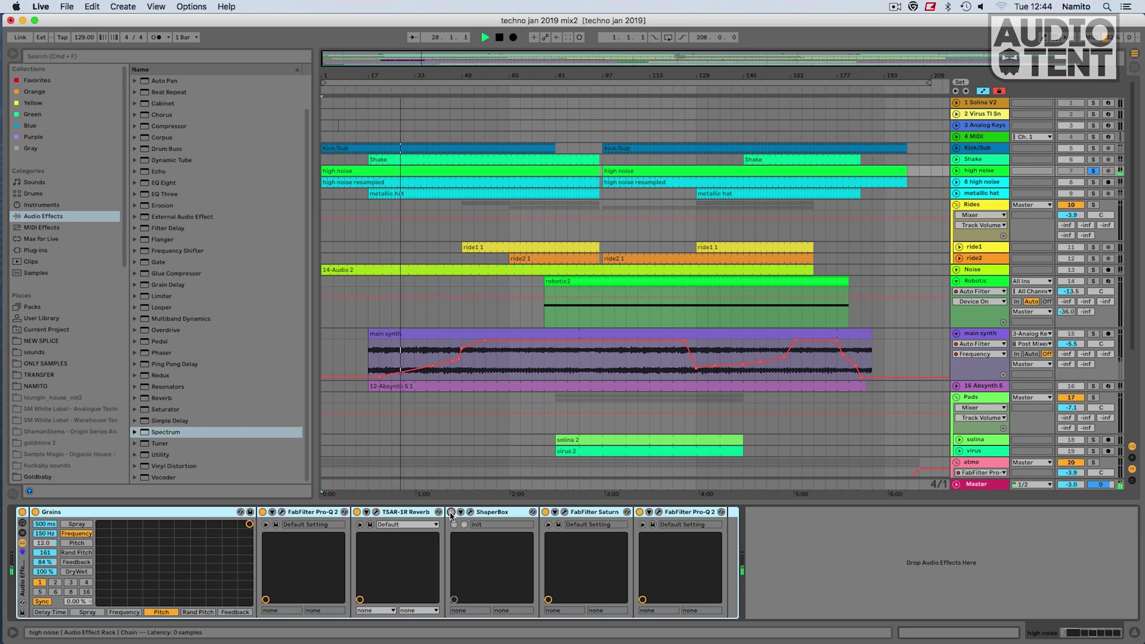
left_click(451, 512)
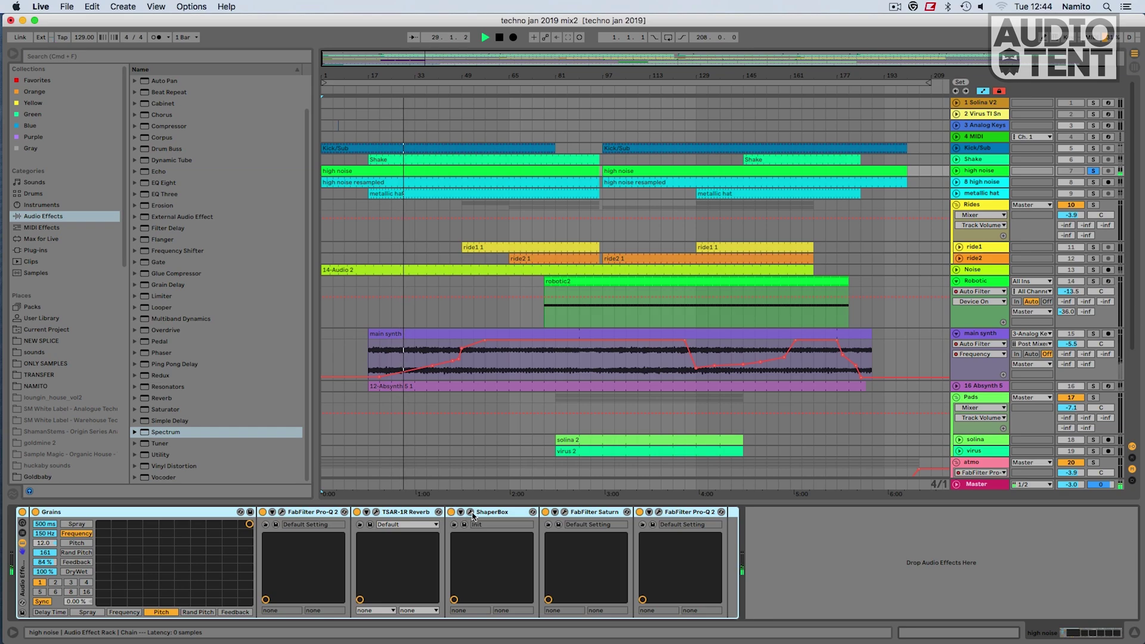
left_click(471, 513)
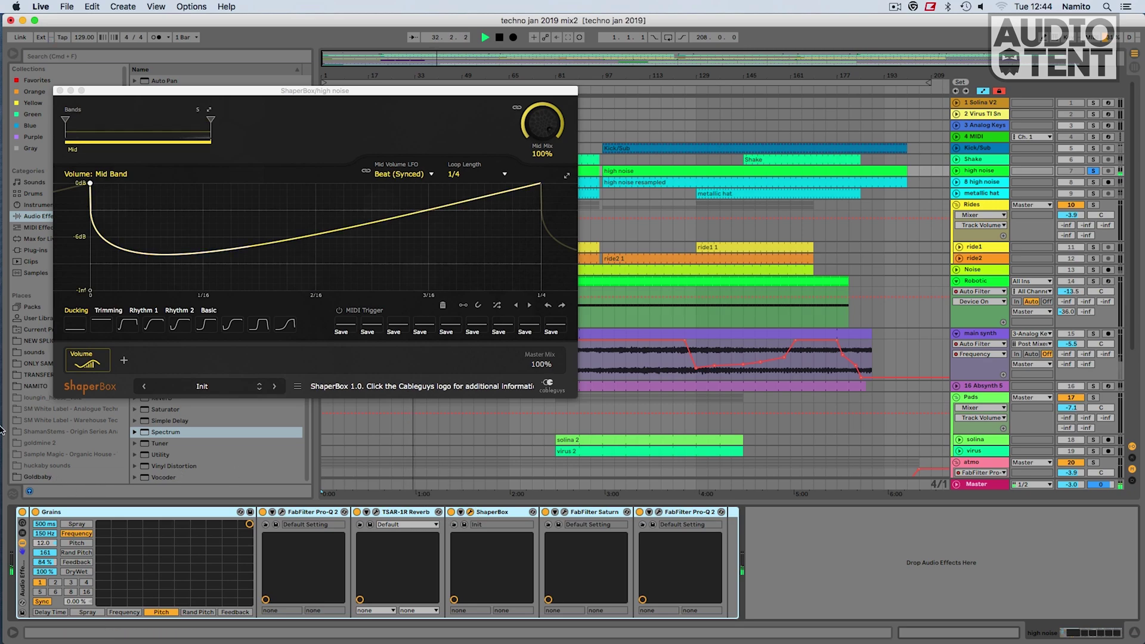
left_click(60, 91)
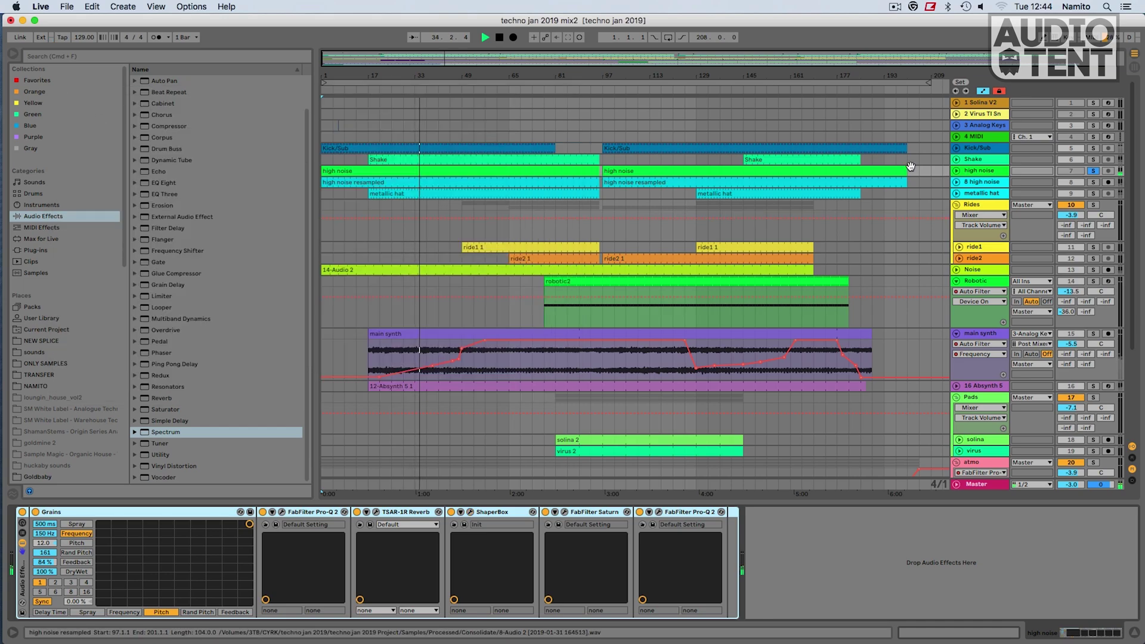
Step: Solo the Noise track in place of high noise and show its device chain
left_click(1093, 270)
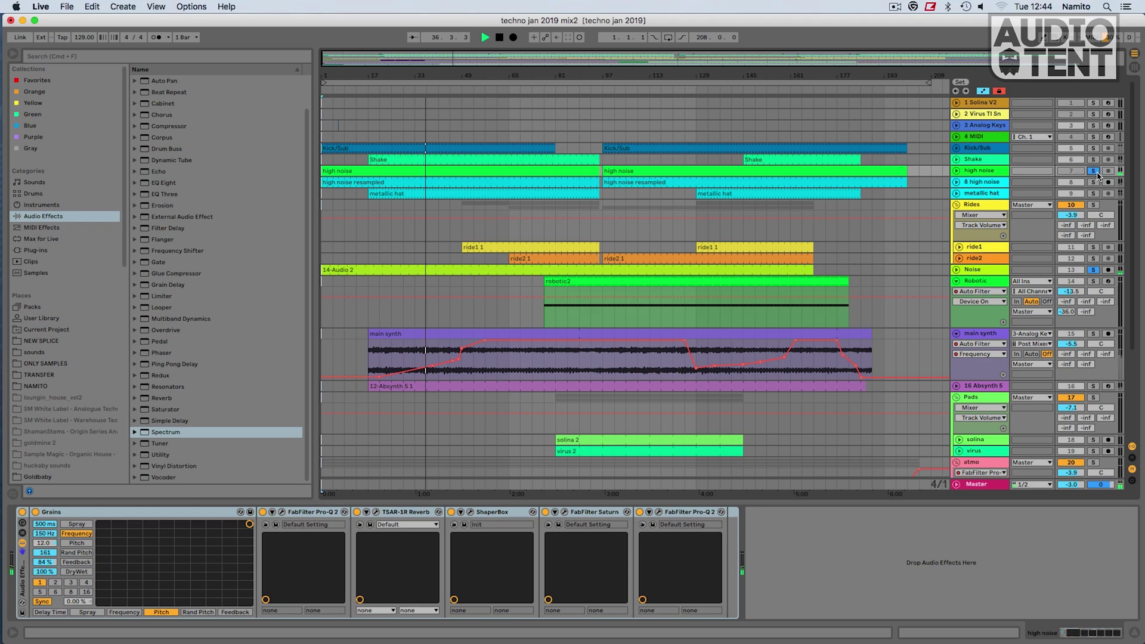
left_click(410, 476)
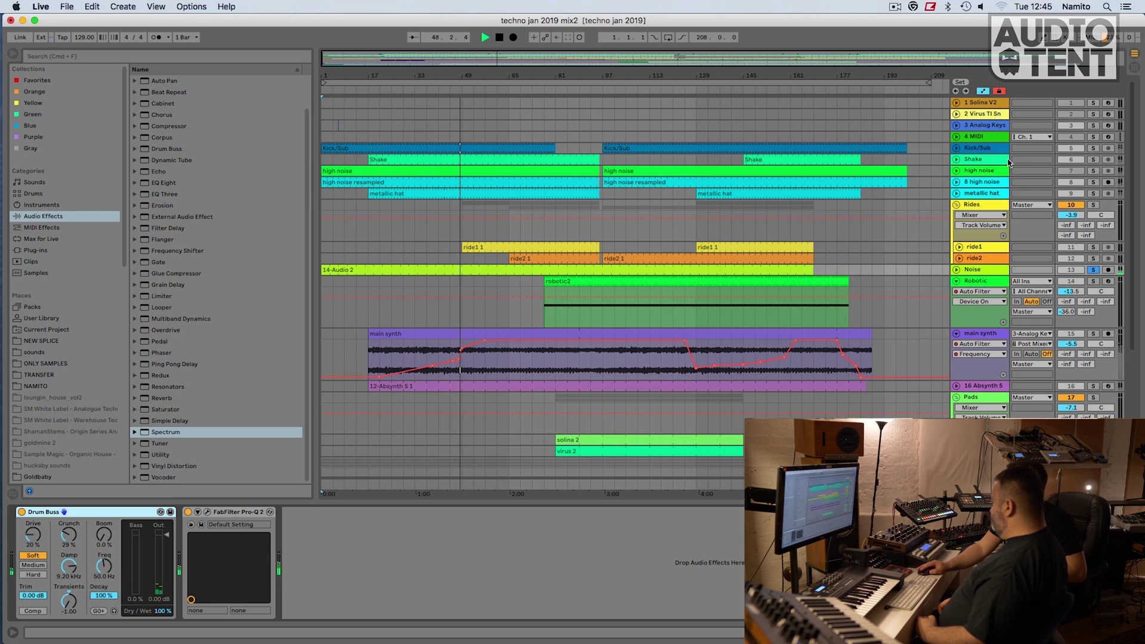
Step: Move the solo from the Noise track to the Shake track and show the Shake device chain
left_click(1093, 159)
left_click(1095, 270)
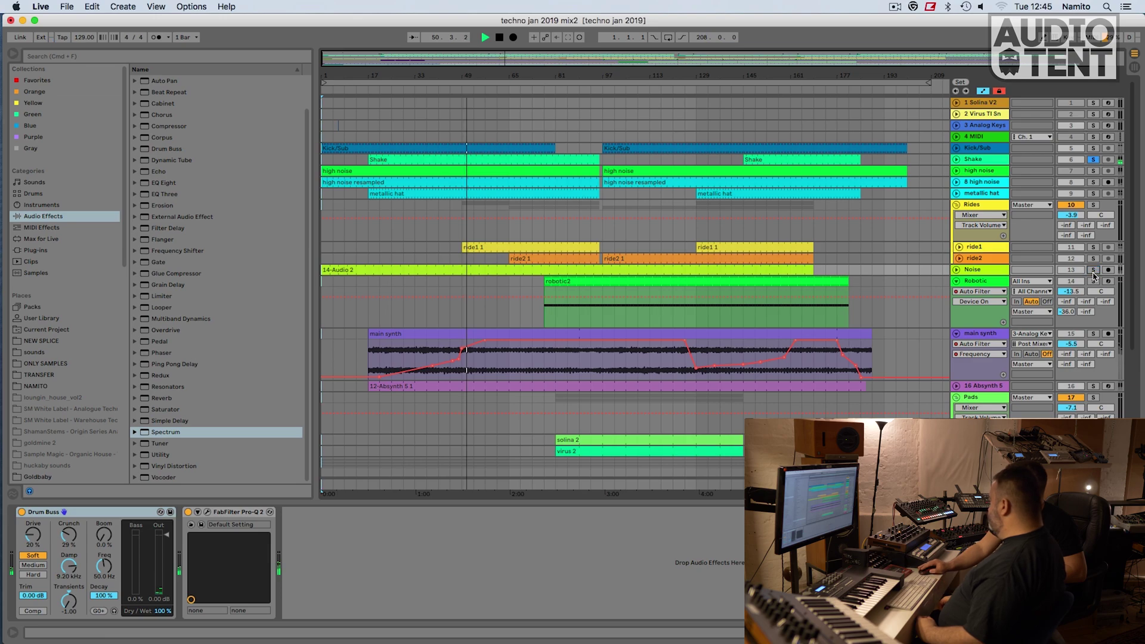
left_click(976, 161)
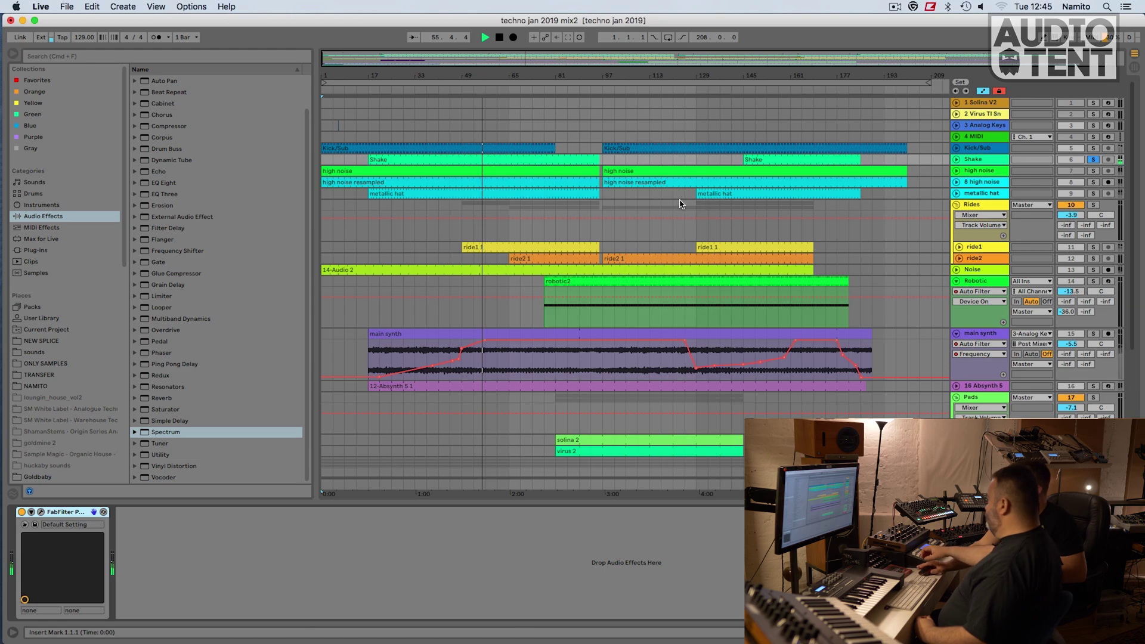
Step: Stop playback, open the first Shake clip's sample view and play the arrangement from that clip
key("space")
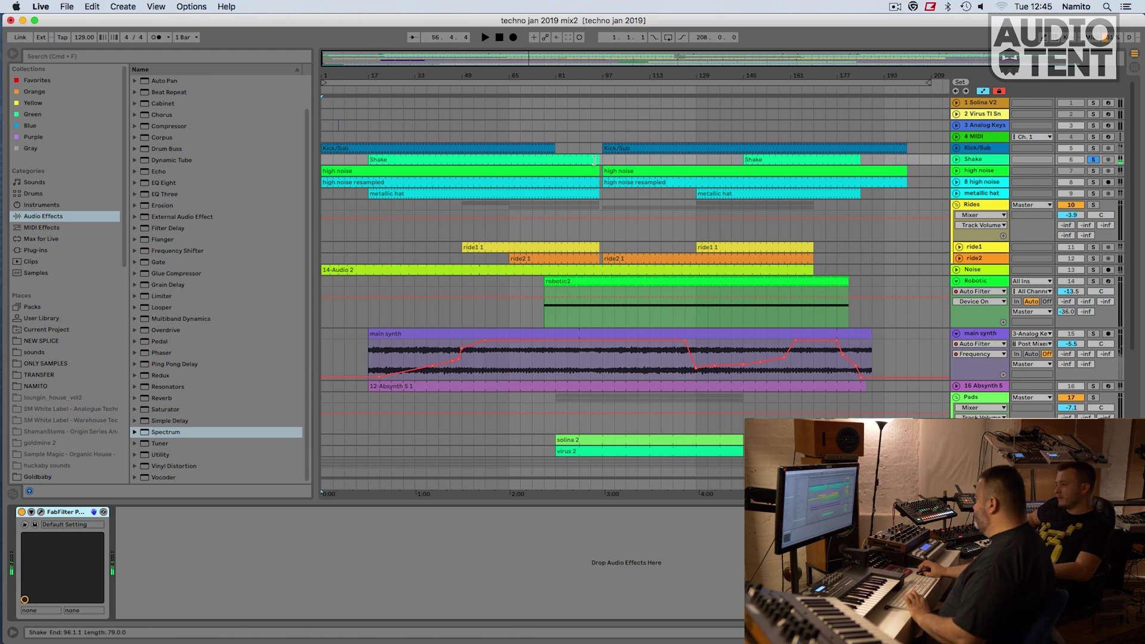
double_click(589, 158)
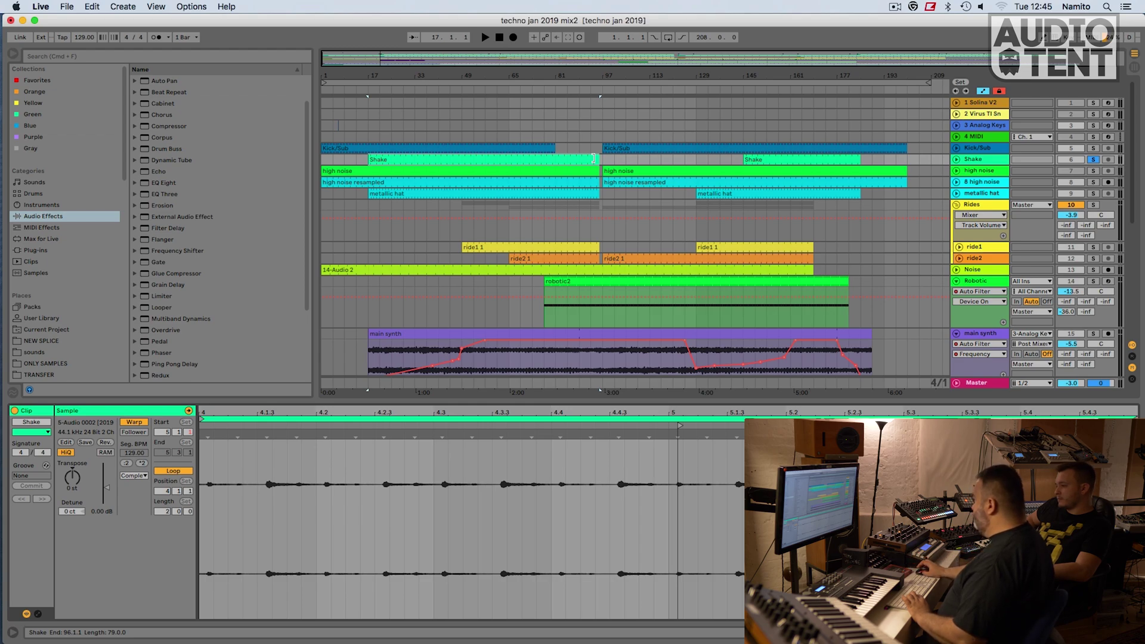
key("space")
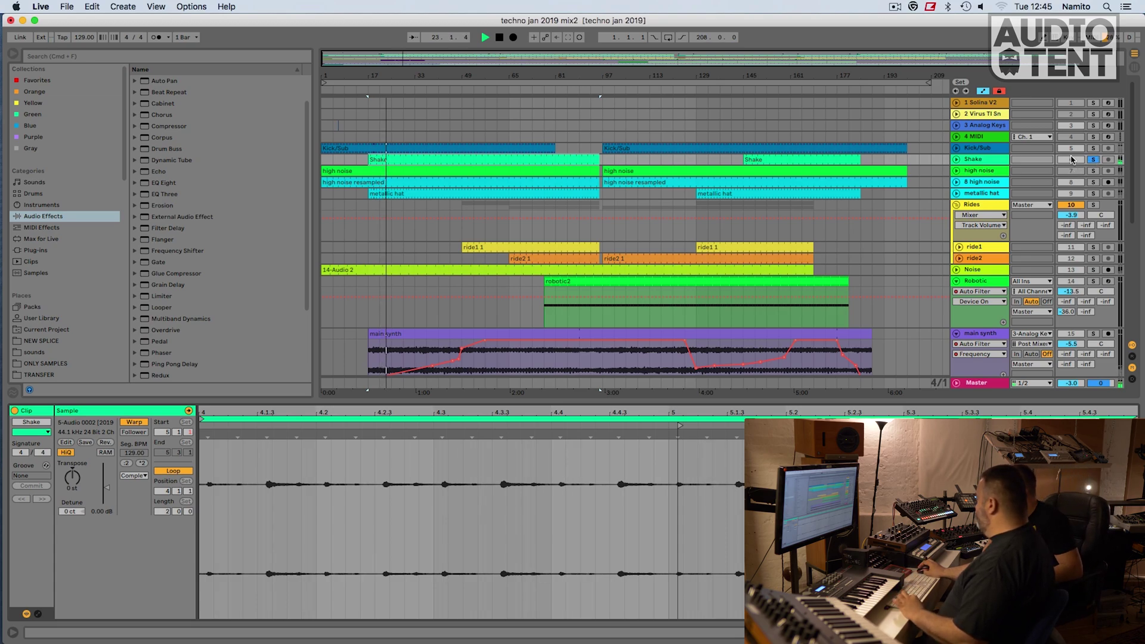
Step: Return to the Shake track's devices and examine its FabFilter Pro-Q 2 curve during playback, then close the plug-in window
left_click(1000, 159)
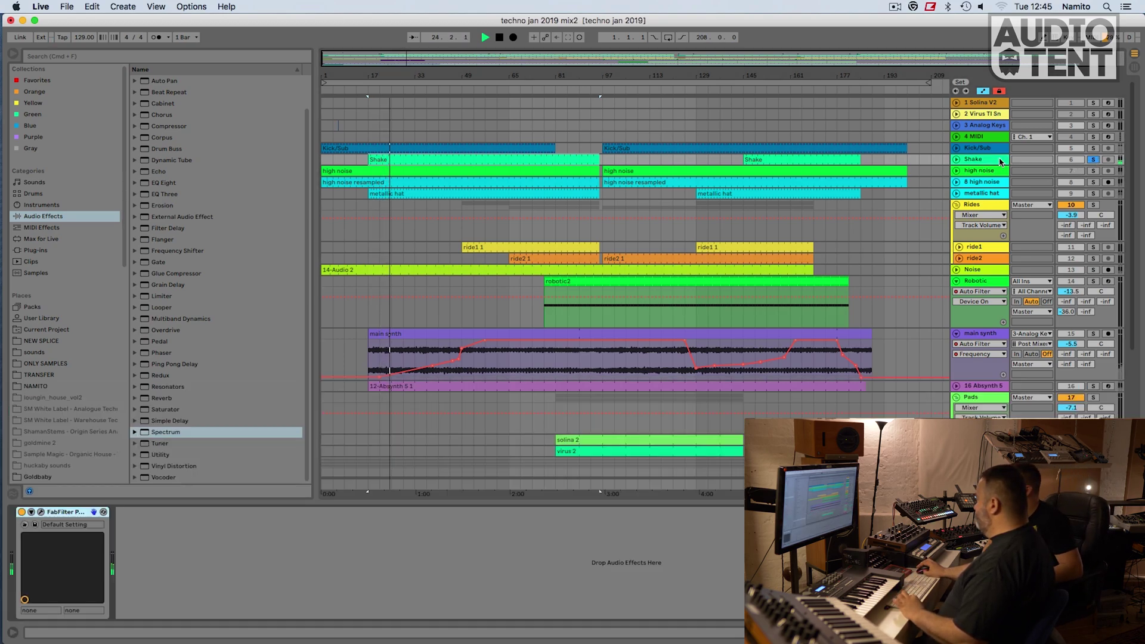
left_click(21, 512)
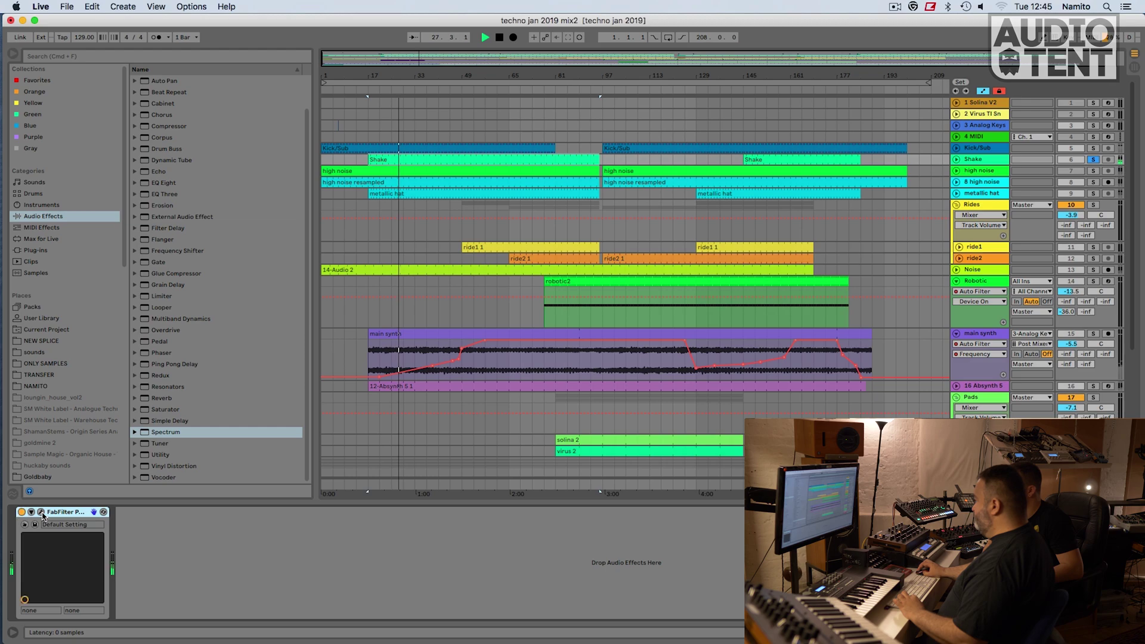
left_click(42, 512)
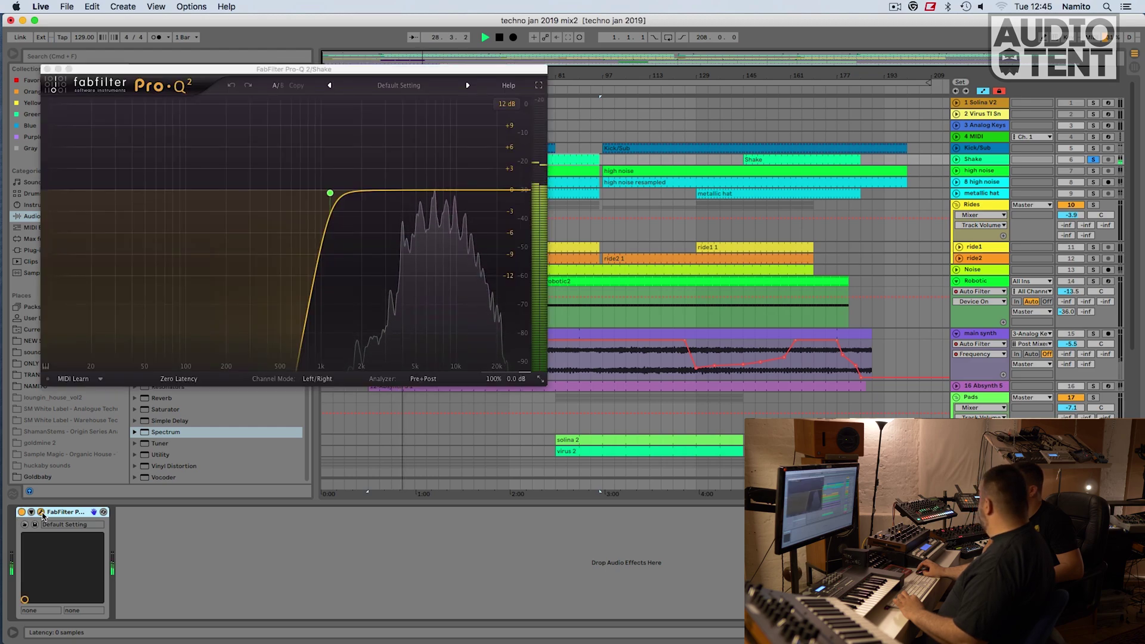
left_click(42, 512)
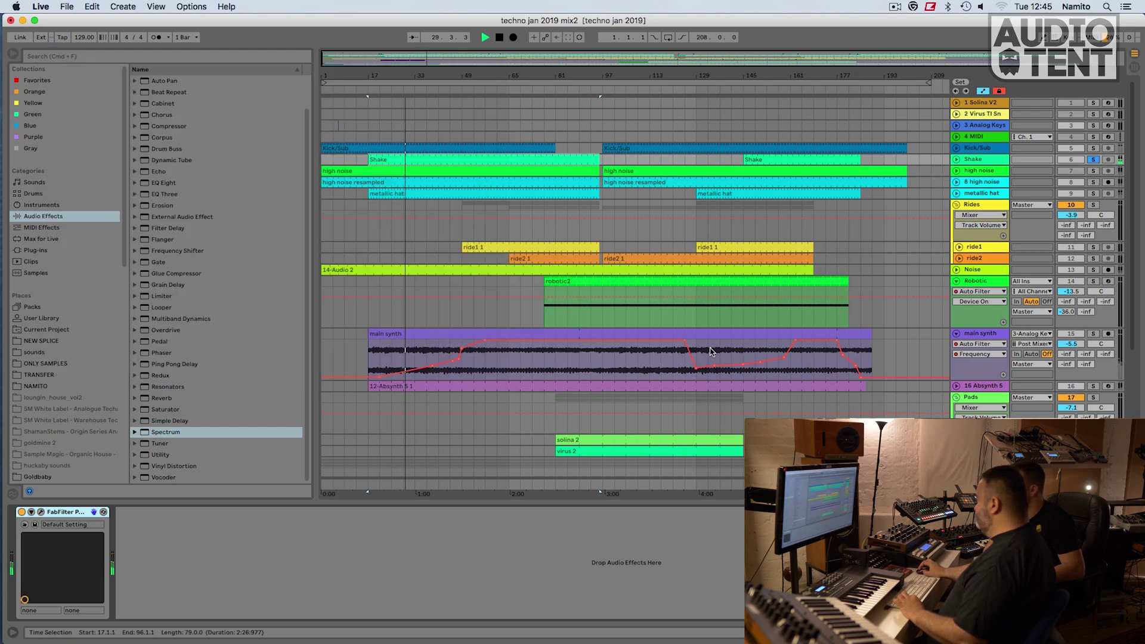
Step: Move the solo from Shake to the metallic hat track and open its first clip's sample view
left_click(1094, 160)
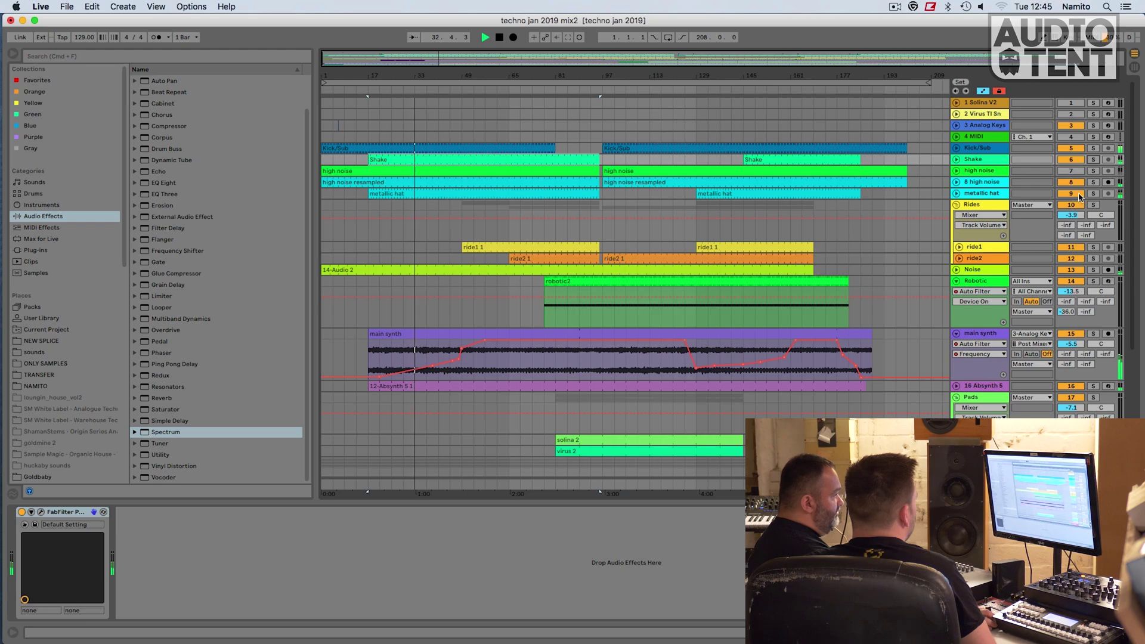
left_click(1093, 194)
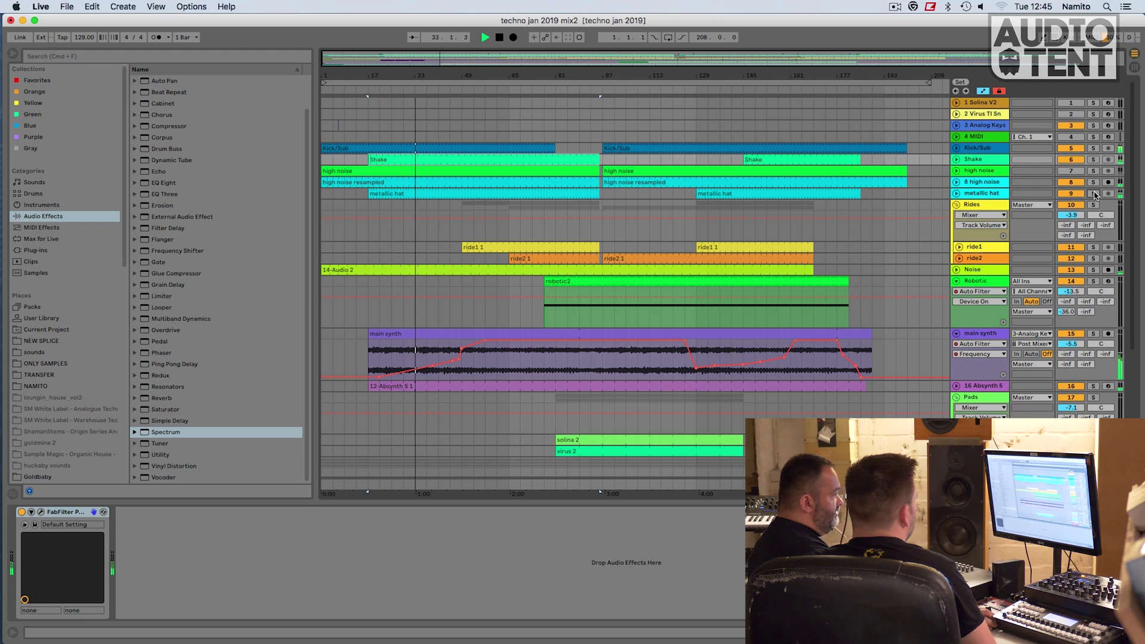
double_click(537, 194)
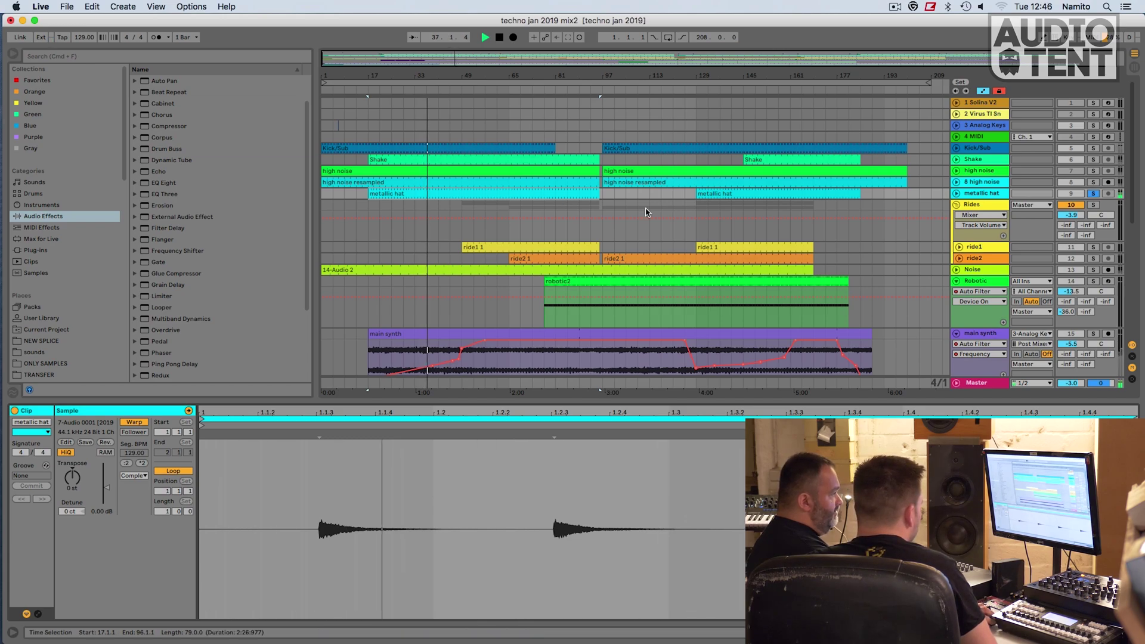
Step: Show the metallic hat track's device chain, inspect its FabFilter plug-in during playback, and stop the arrangement
left_click(984, 204)
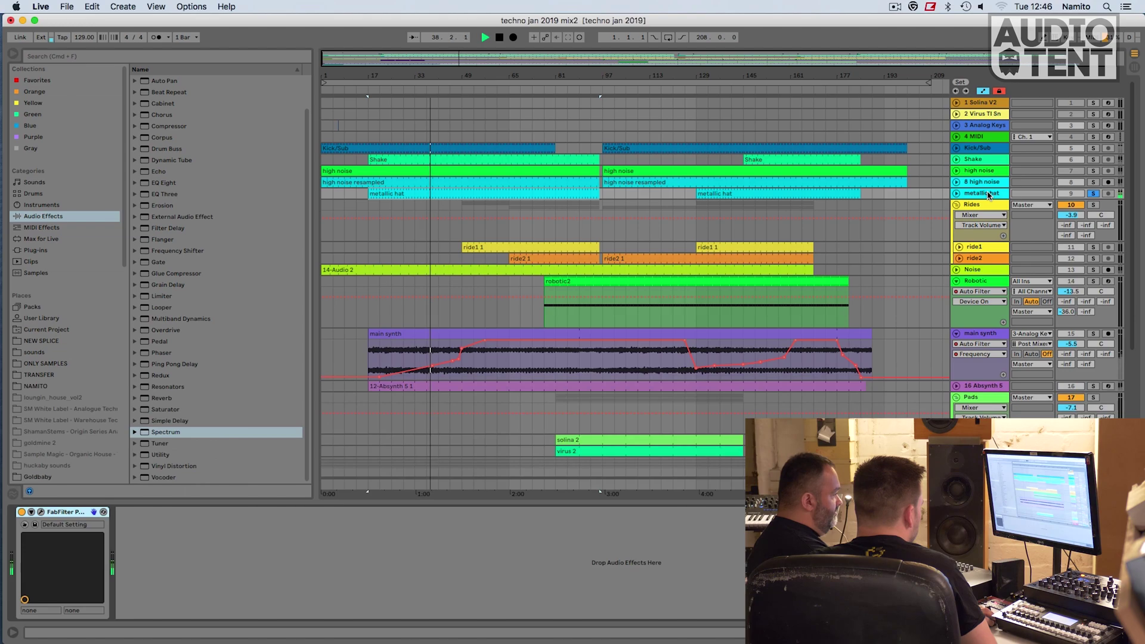
left_click(40, 512)
left_click(40, 512)
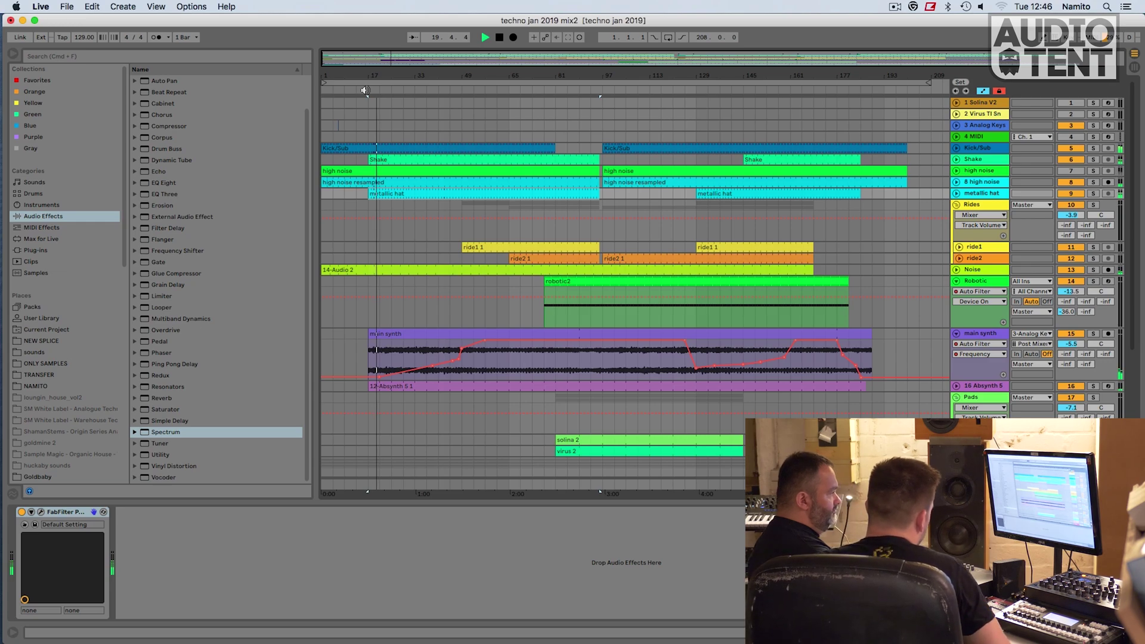
key("space")
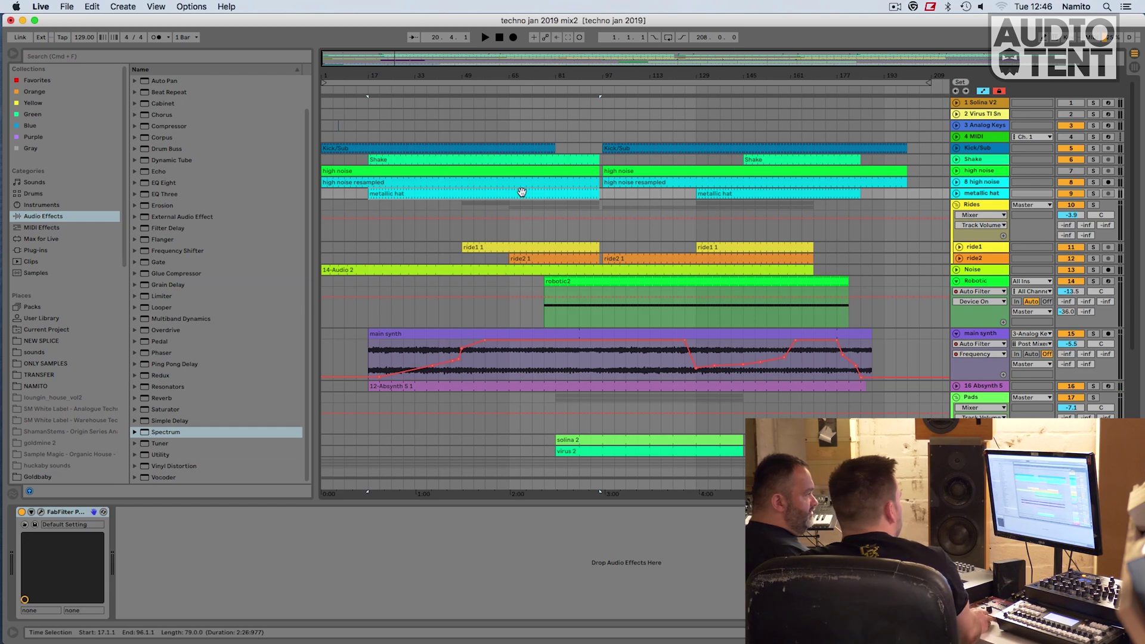
Step: Play the arrangement from about bar 70 and solo the ride tracks in the Rides group, ending on ride1
left_click(524, 87)
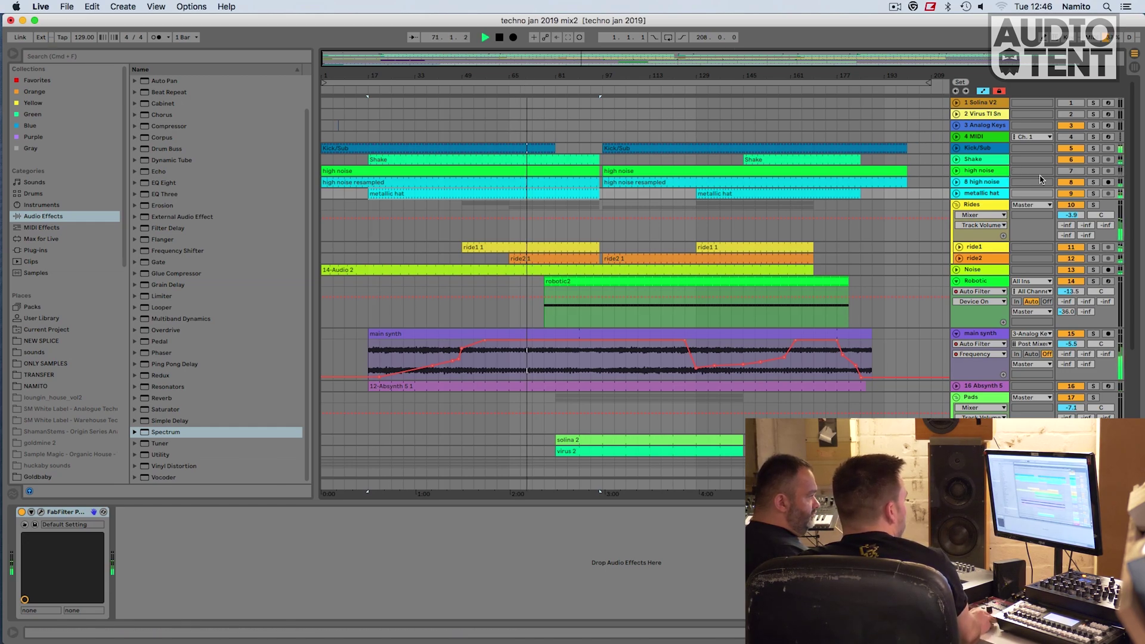
left_click(1094, 206)
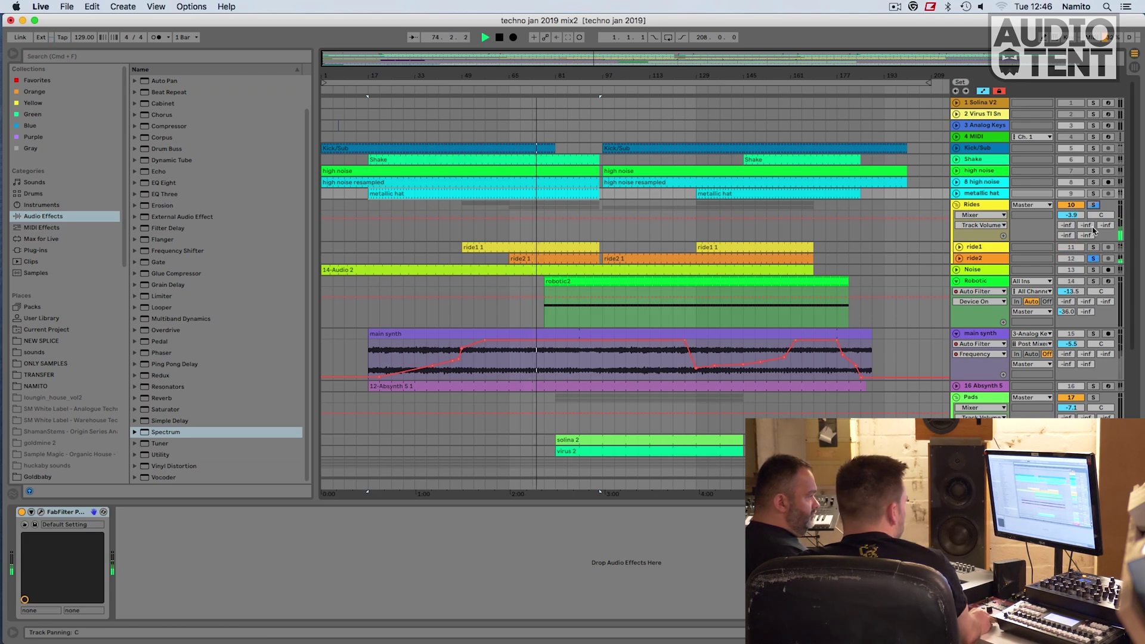
left_click(1093, 259)
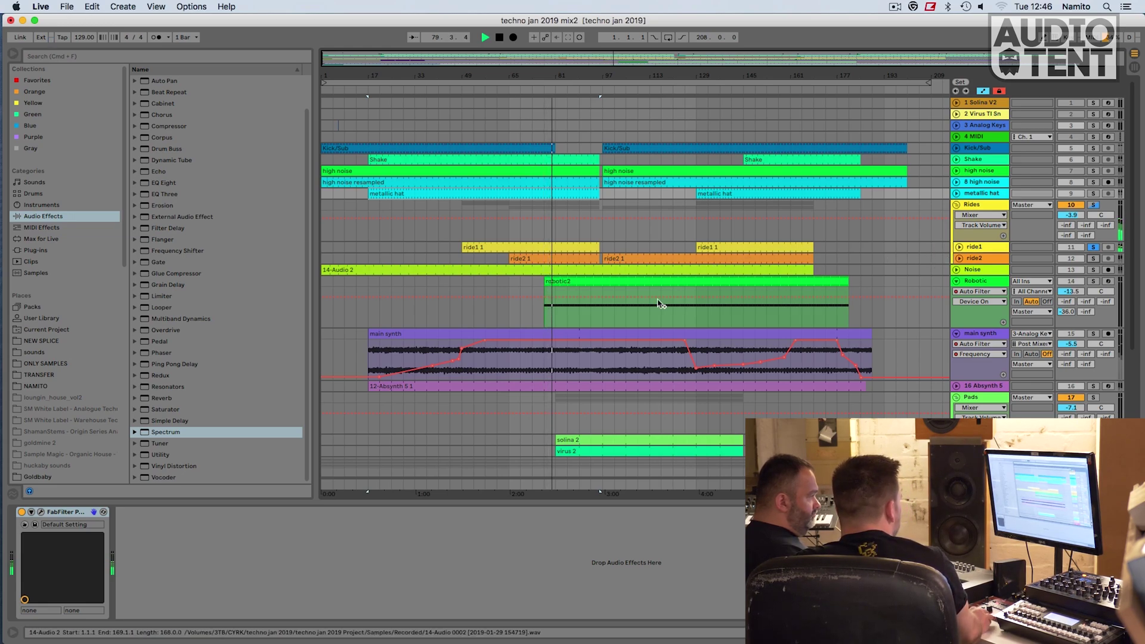
Step: Open the sample views of the first ride1 clip and the first ride2 clip
left_click(589, 246)
double_click(589, 246)
left_click(587, 254)
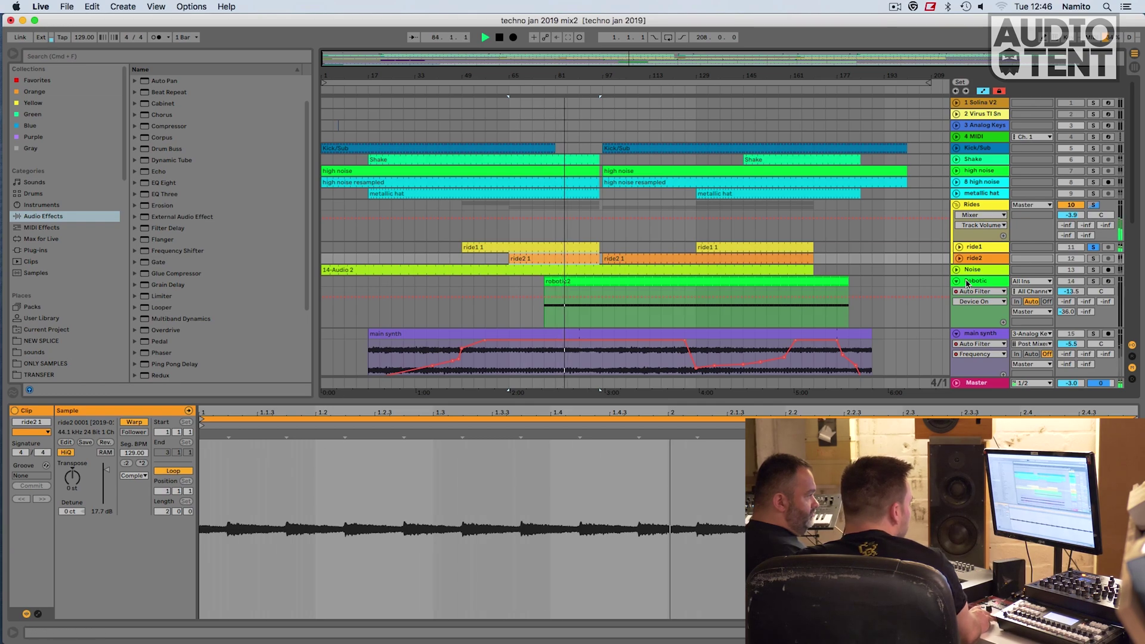
Step: Look over the tracks below the rides, down through the Pads and atmo groups
scroll(1008, 226, "down", 3)
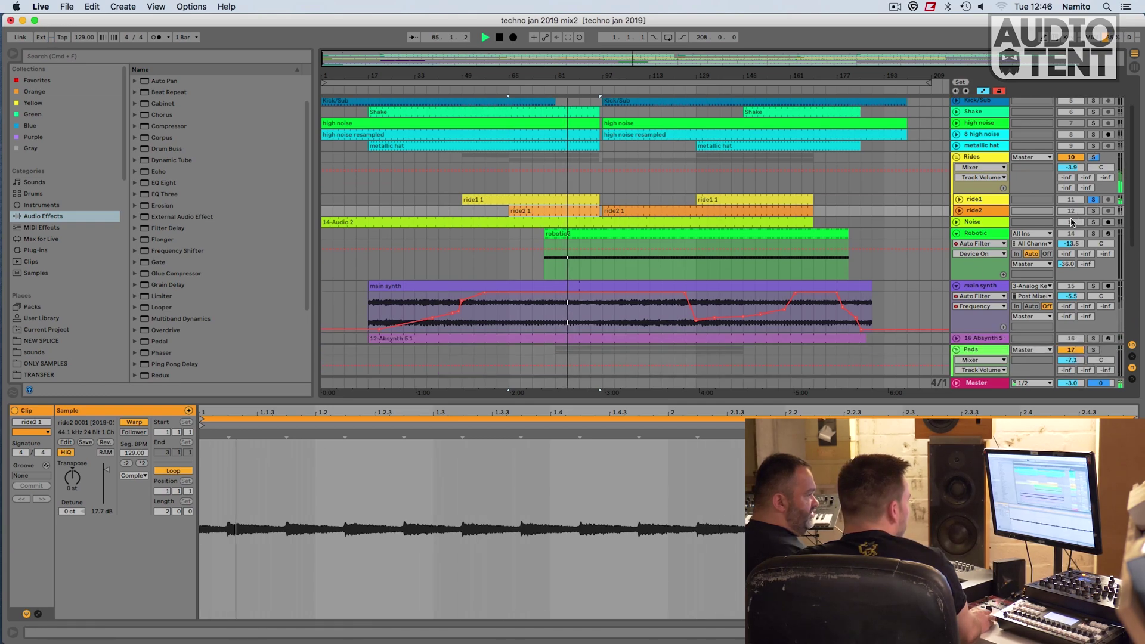
scroll(964, 238, "down", 4)
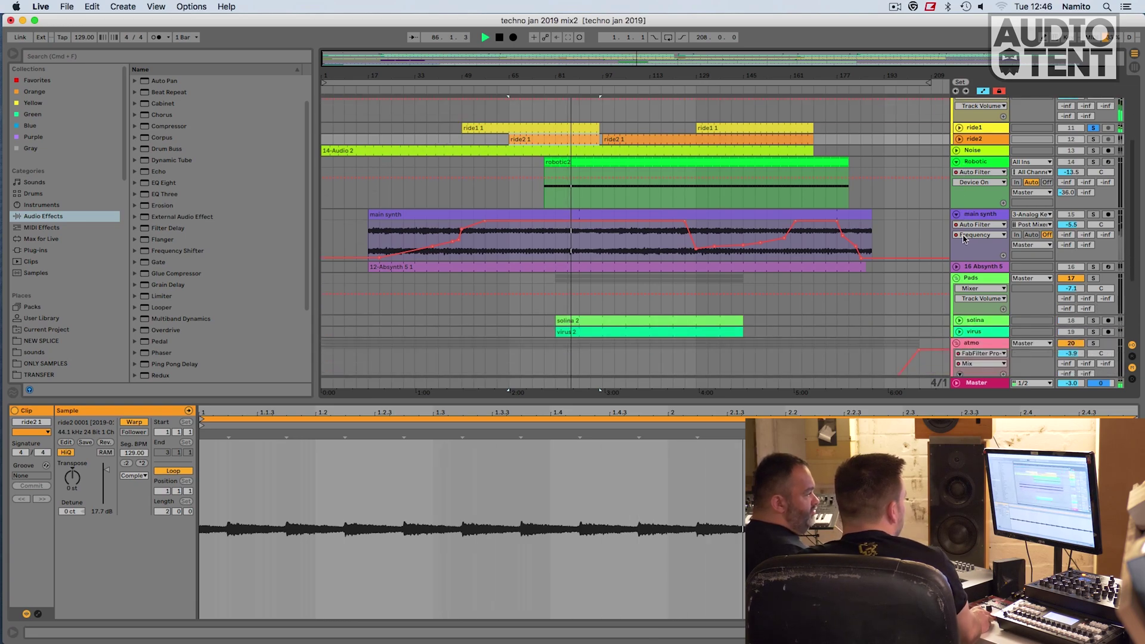
scroll(969, 243, "down", 5)
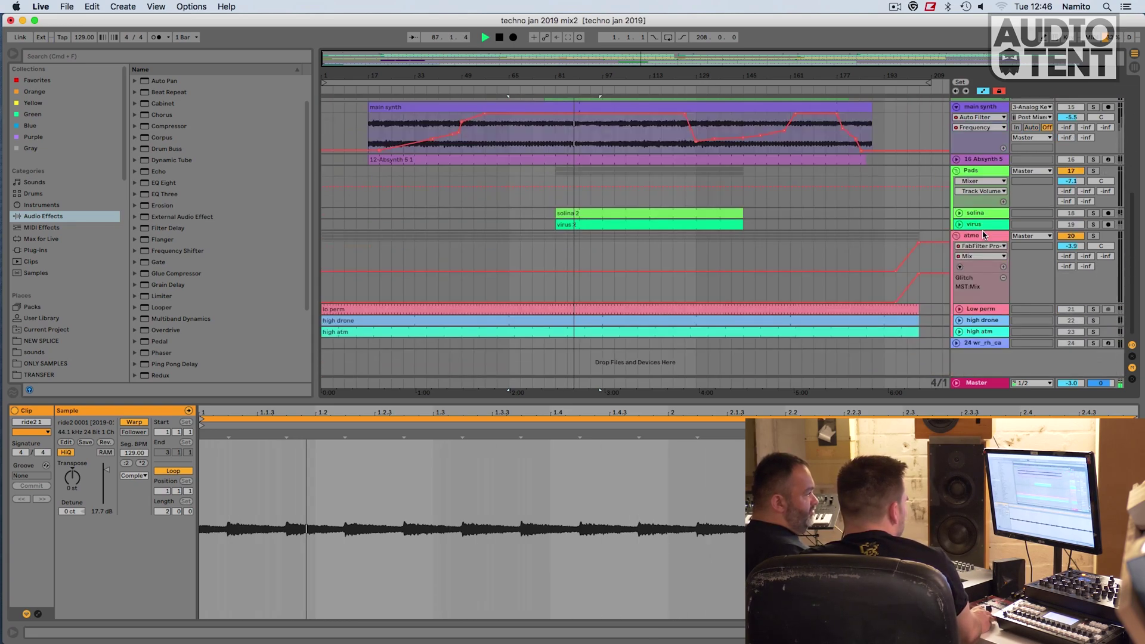
scroll(984, 234, "up", 2)
scroll(984, 235, "up", 3)
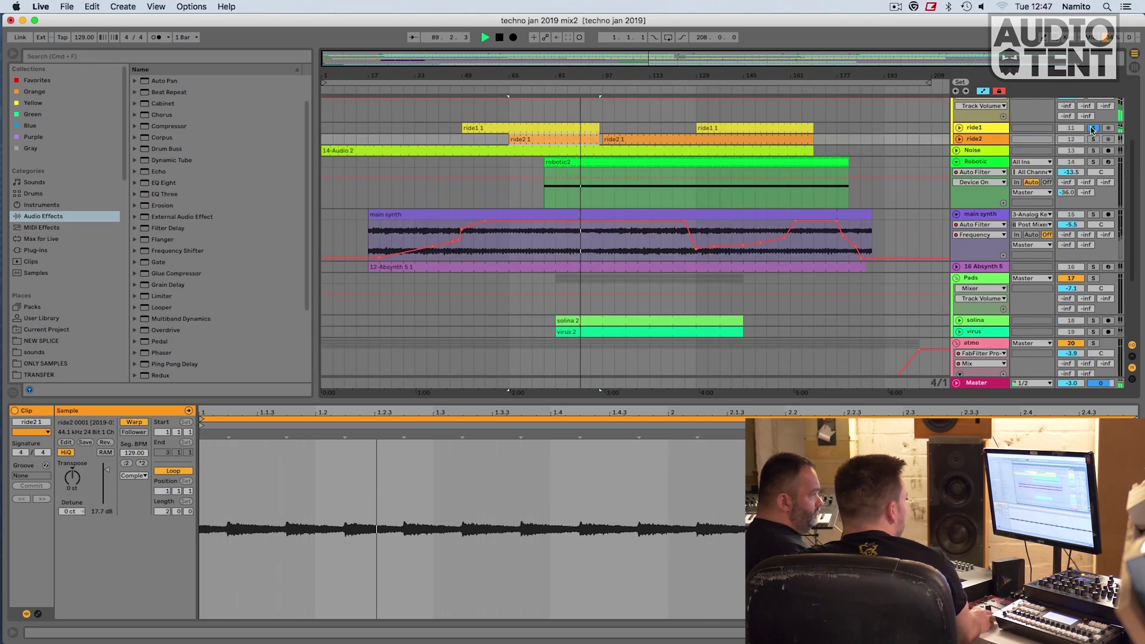
scroll(1095, 179, "down", 3)
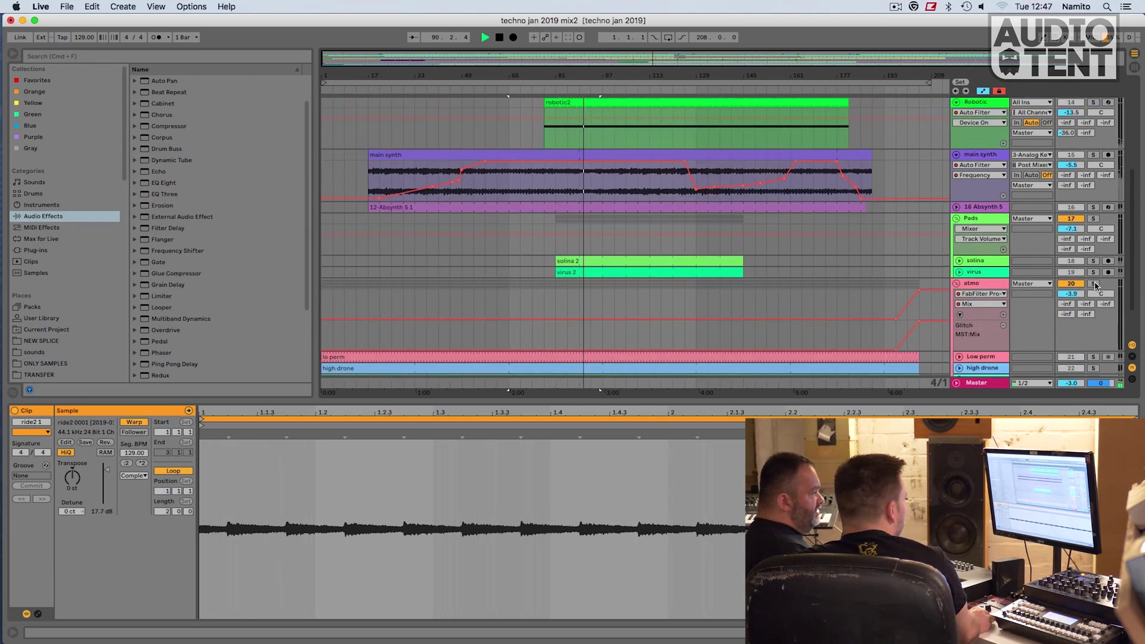
scroll(1072, 258, "up", 8)
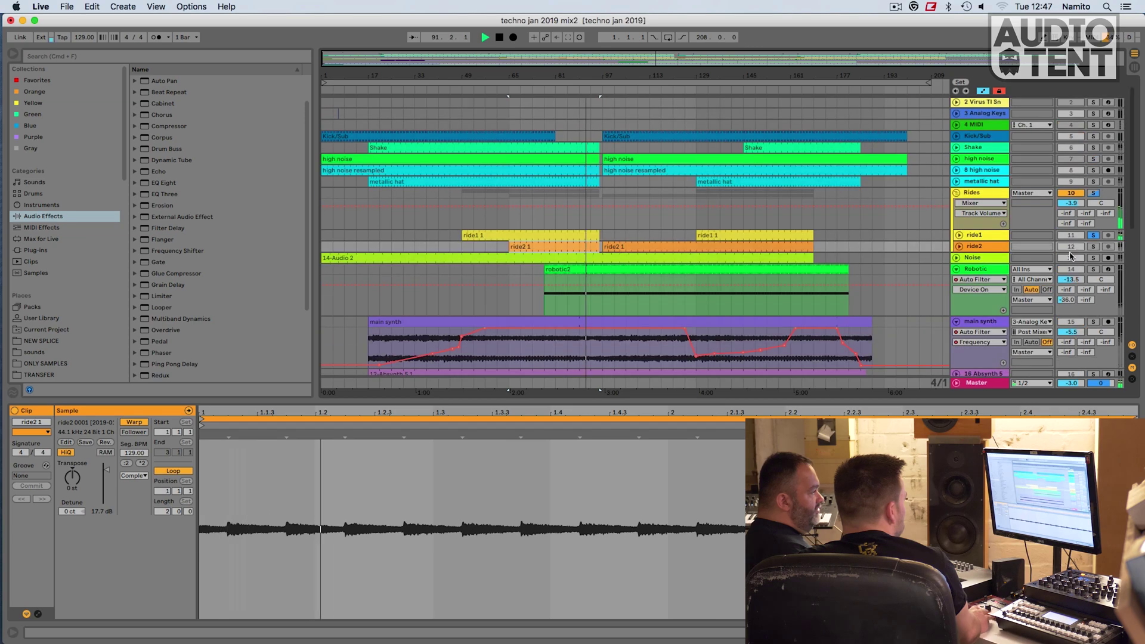
Step: Show the ride tracks' device chains, examine the bands of ride2's FabFilter Pro-Q 2 curve, and close the plug-in window
left_click(984, 237)
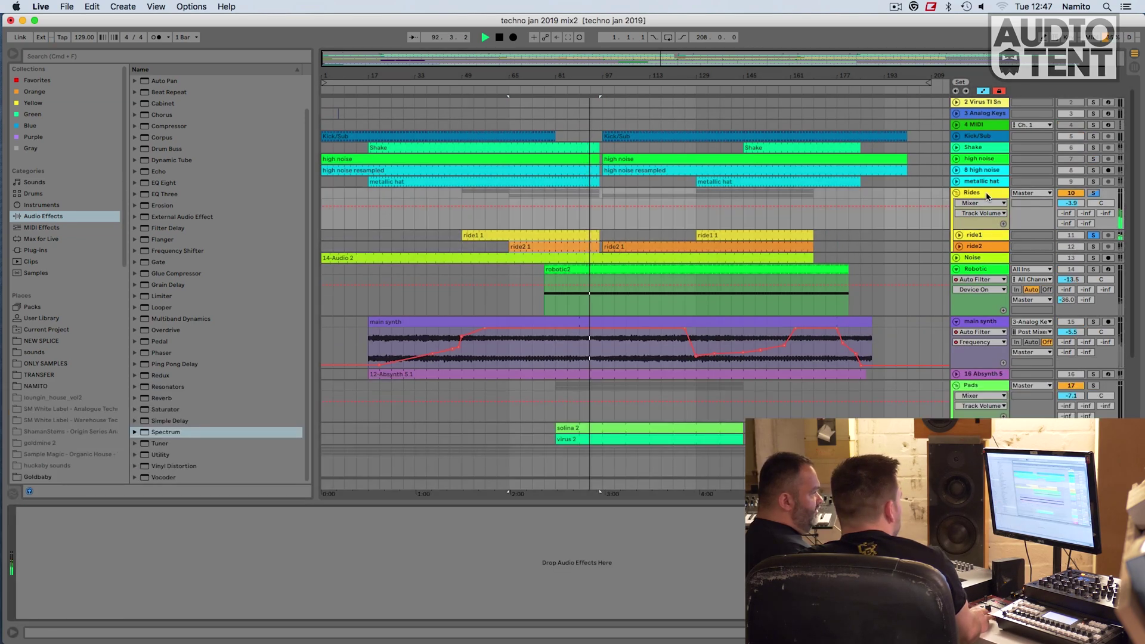
left_click(979, 247)
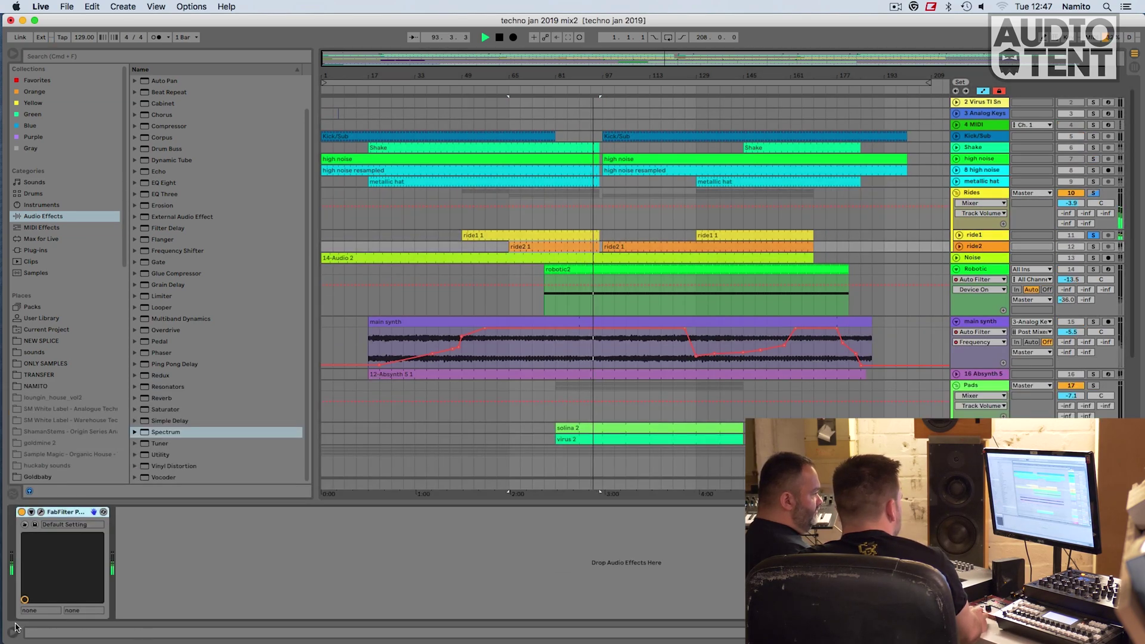
left_click(41, 512)
left_click(41, 513)
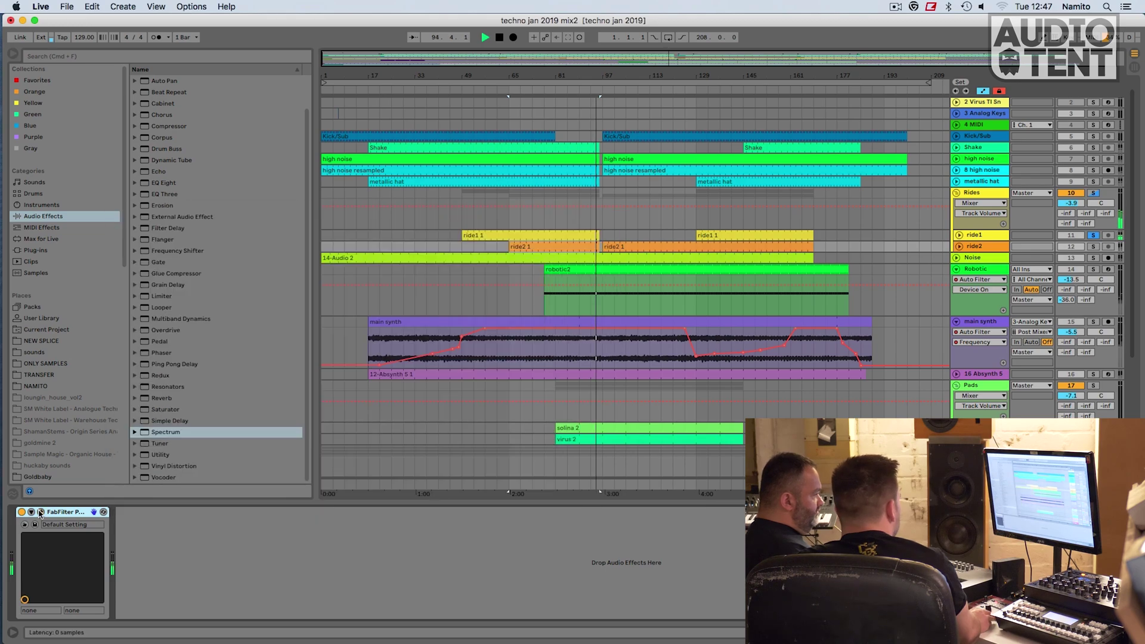
left_click(42, 513)
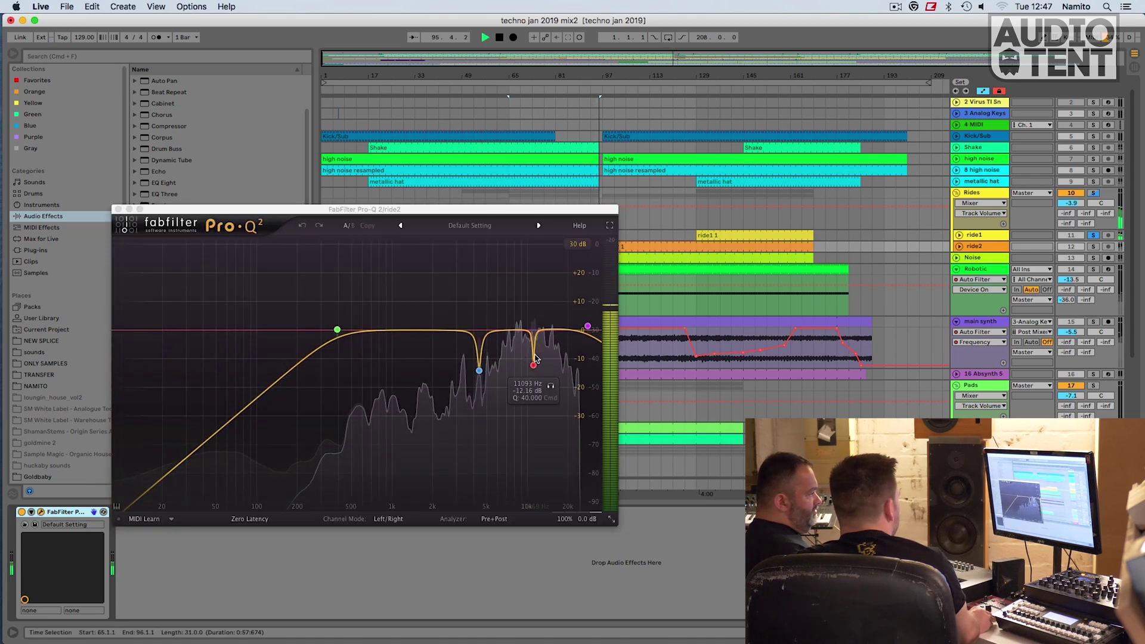
mouse_move(485, 347)
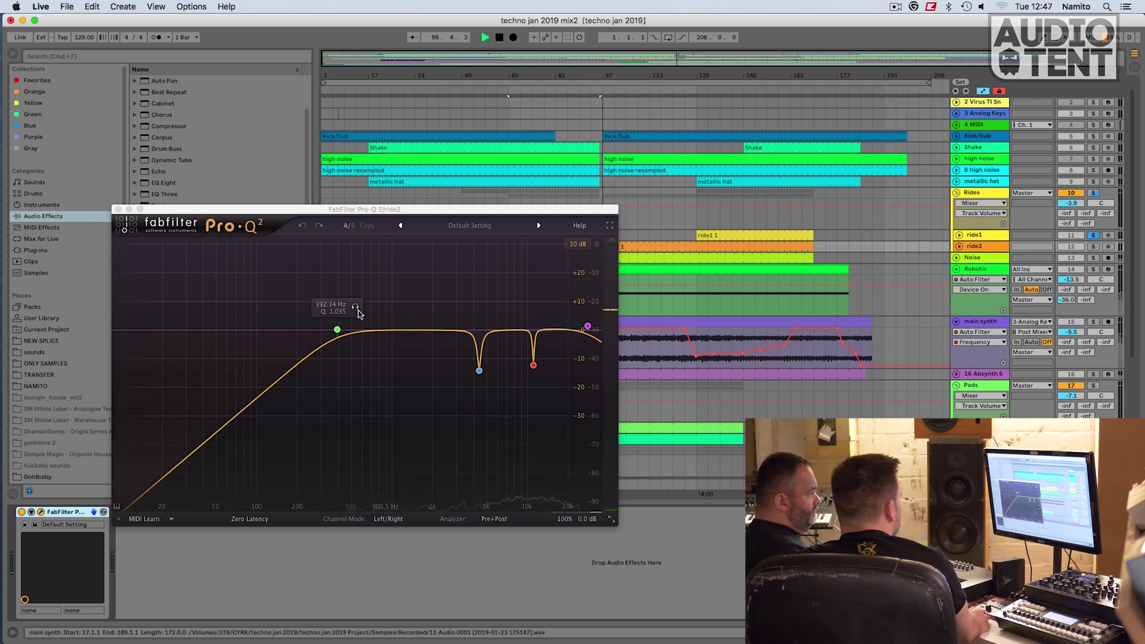
left_click(119, 209)
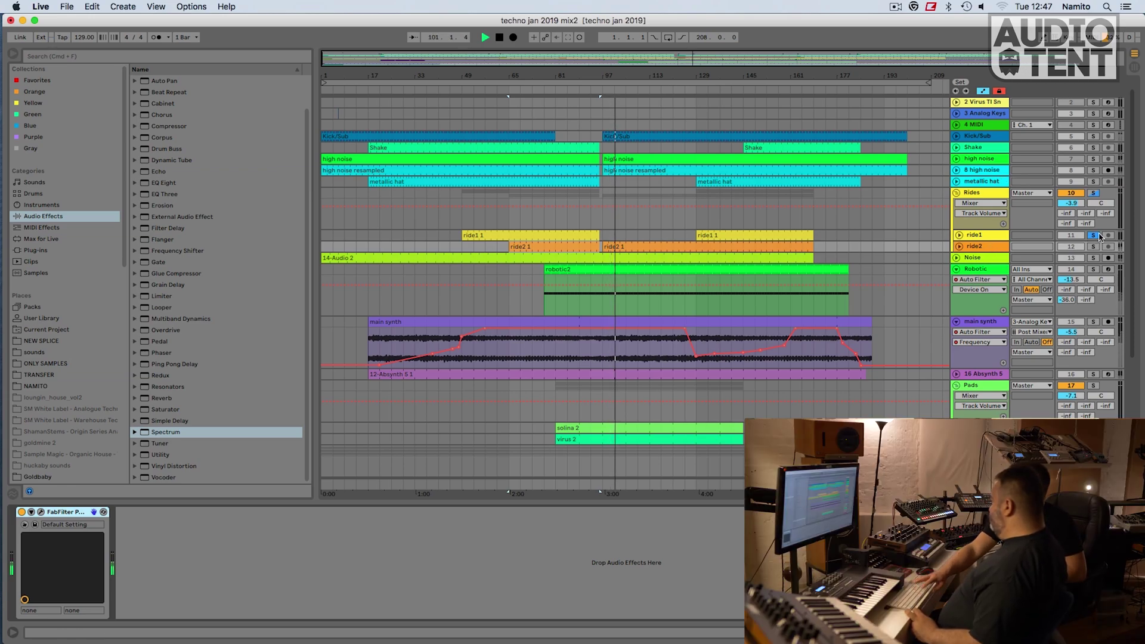
Step: Stop playback, move the solo from ride1 to ride2, and play the arrangement from about bar 85
key("space")
left_click(1094, 236)
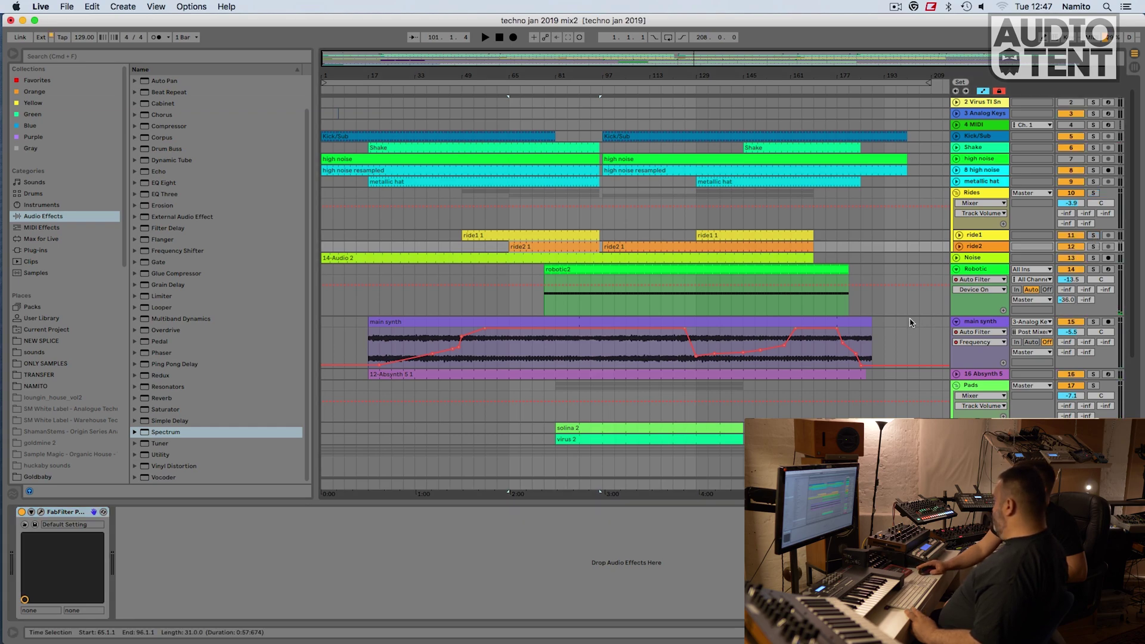
scroll(910, 317, "down", 5)
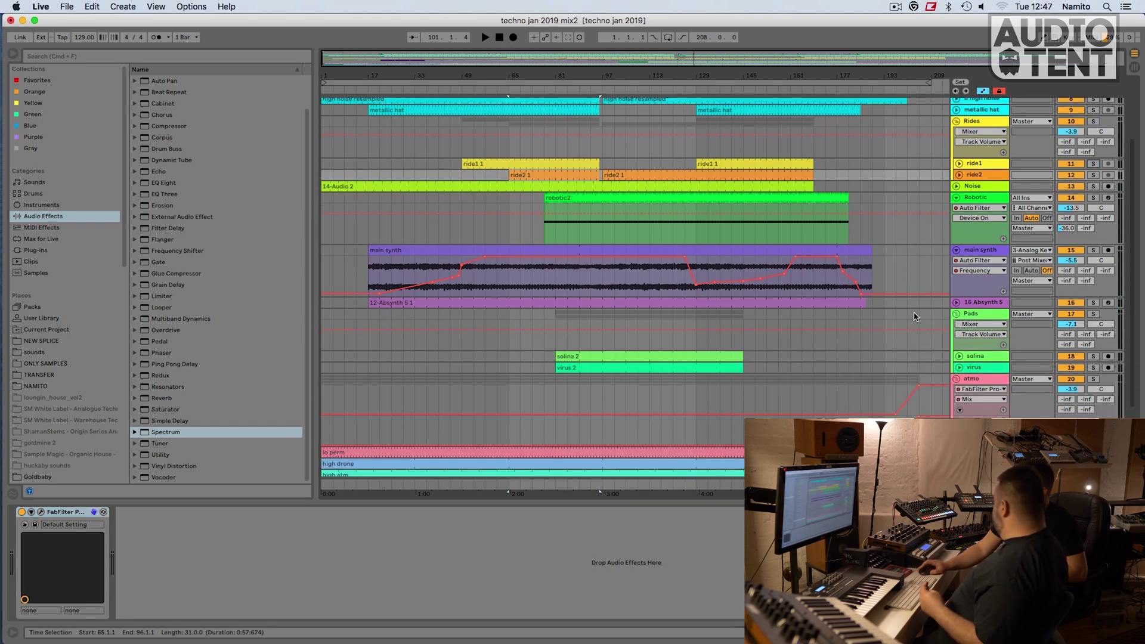
scroll(916, 314, "down", 2)
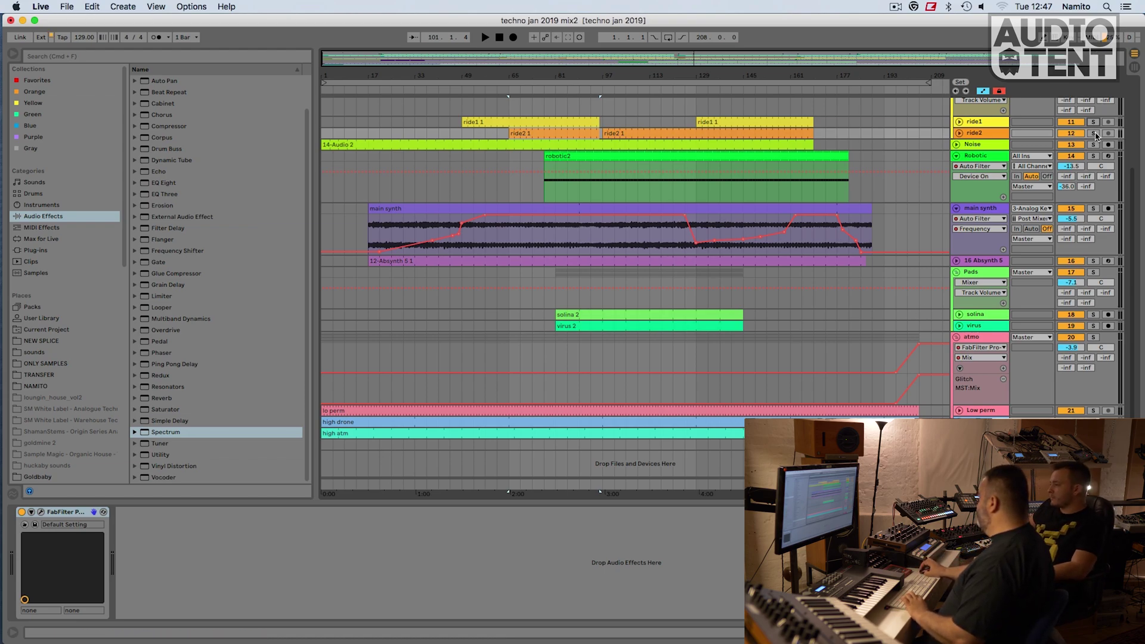
left_click(569, 87)
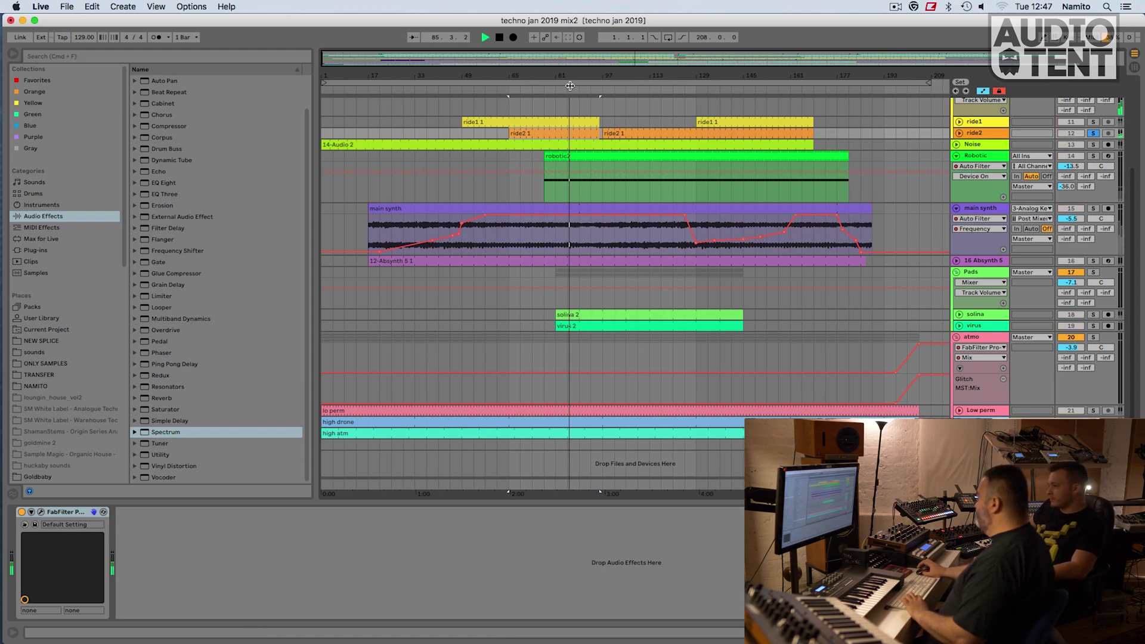
Step: Compare ride2 with its FabFilter Pro-Q 2 bypassed and active while its curve is displayed, and close the plug-in window
left_click(995, 133)
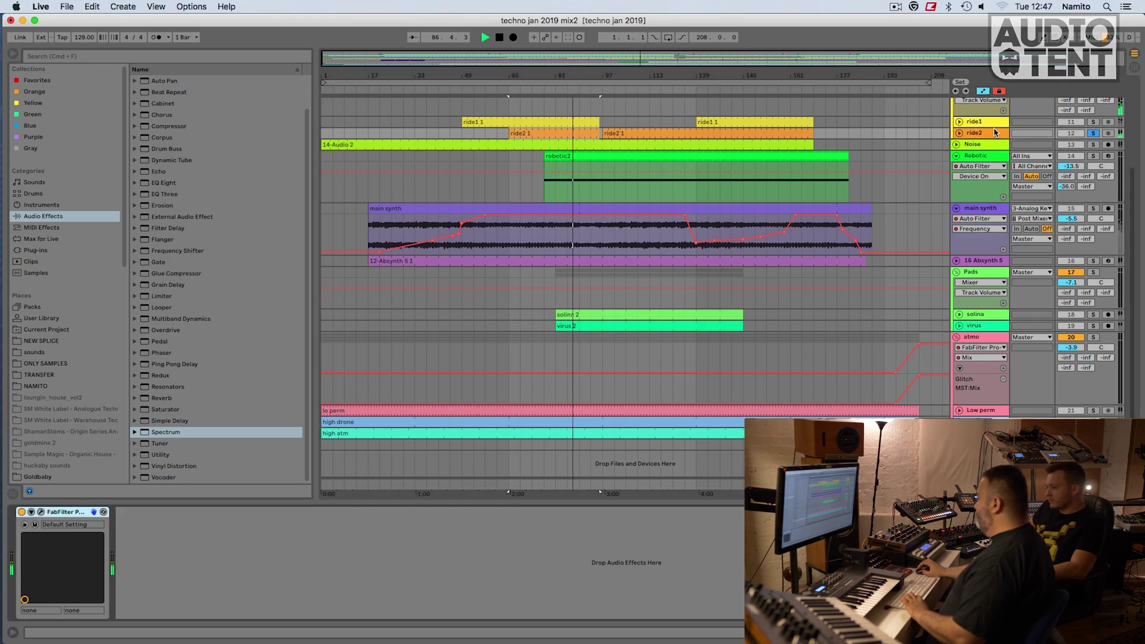
left_click(42, 512)
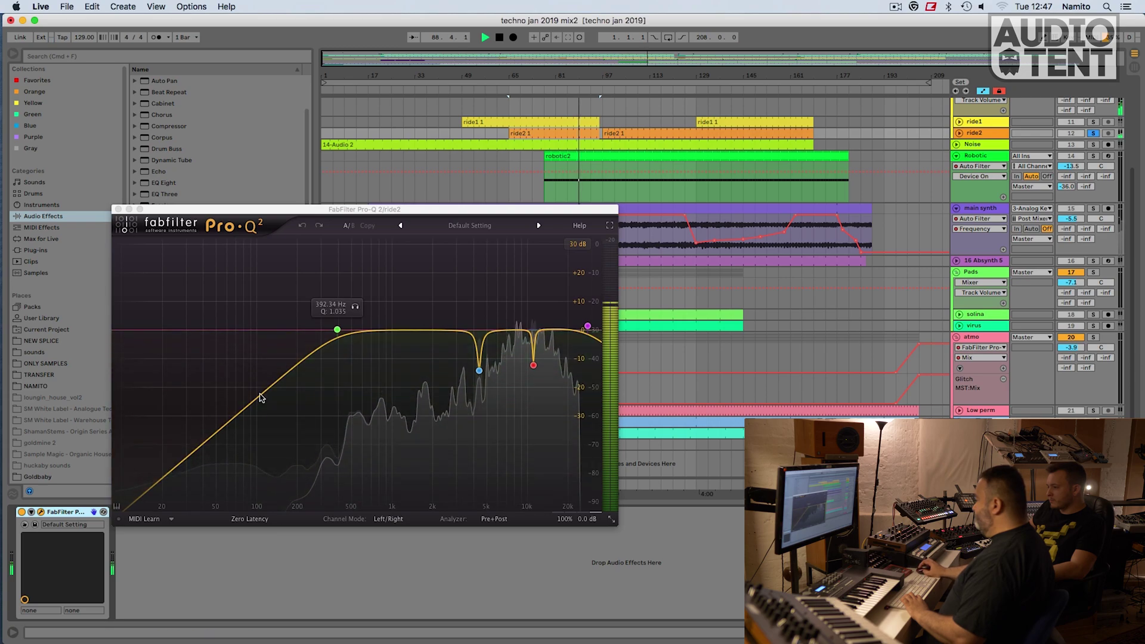
left_click(22, 512)
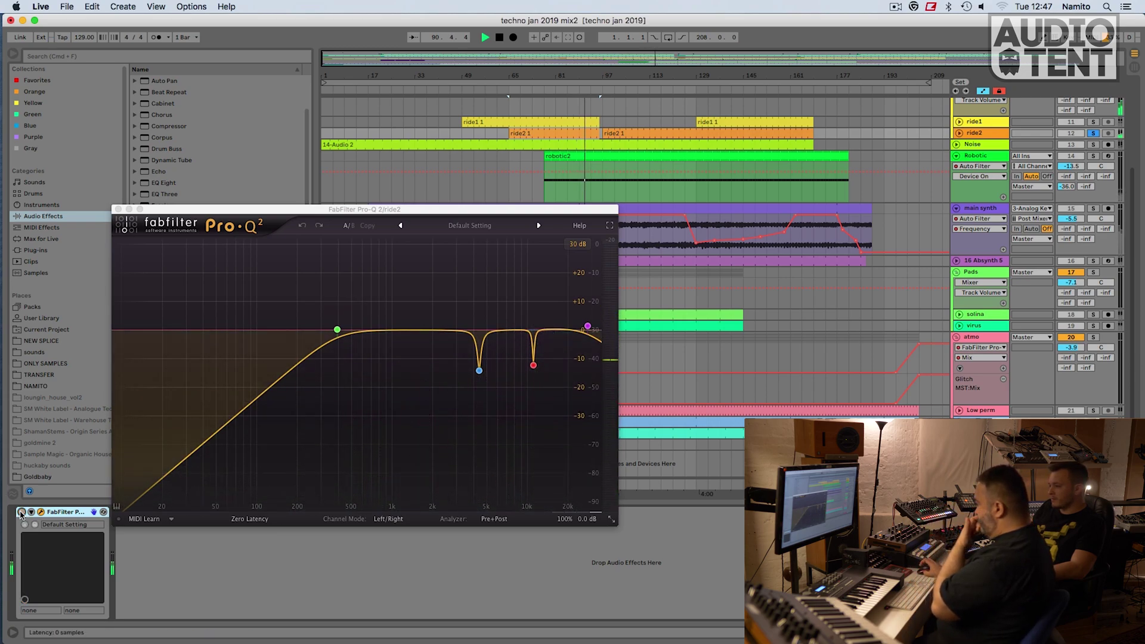
left_click(22, 512)
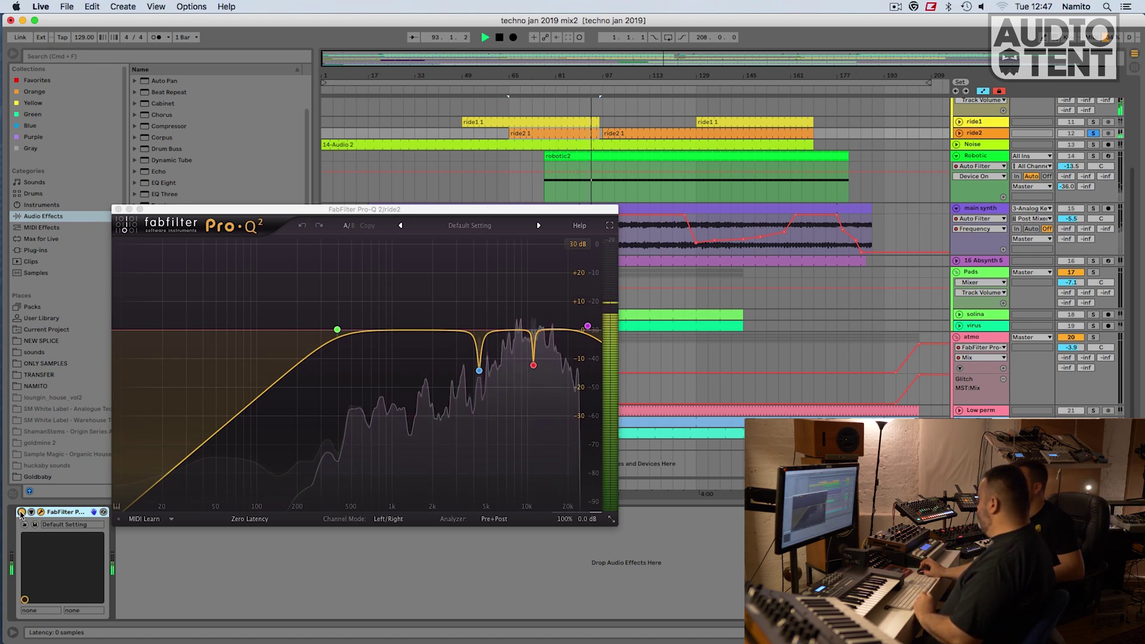
left_click(118, 209)
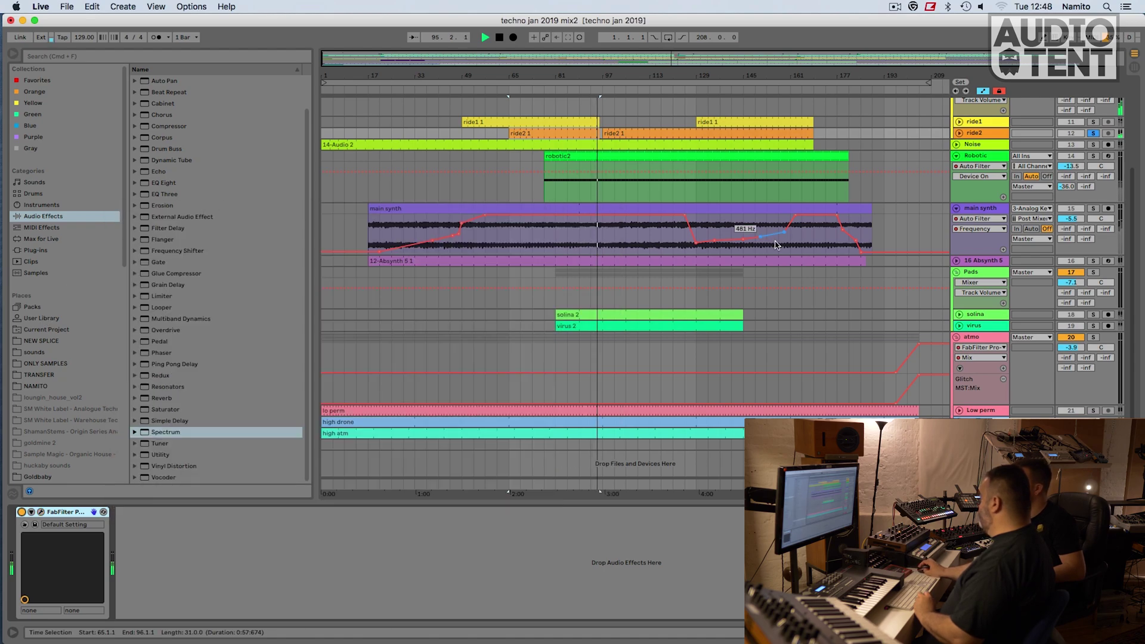
Step: Stop playback, move the solo from ride2 to the Robotic track, and play the arrangement within the robotic2 clip
key("space")
left_click(1092, 134)
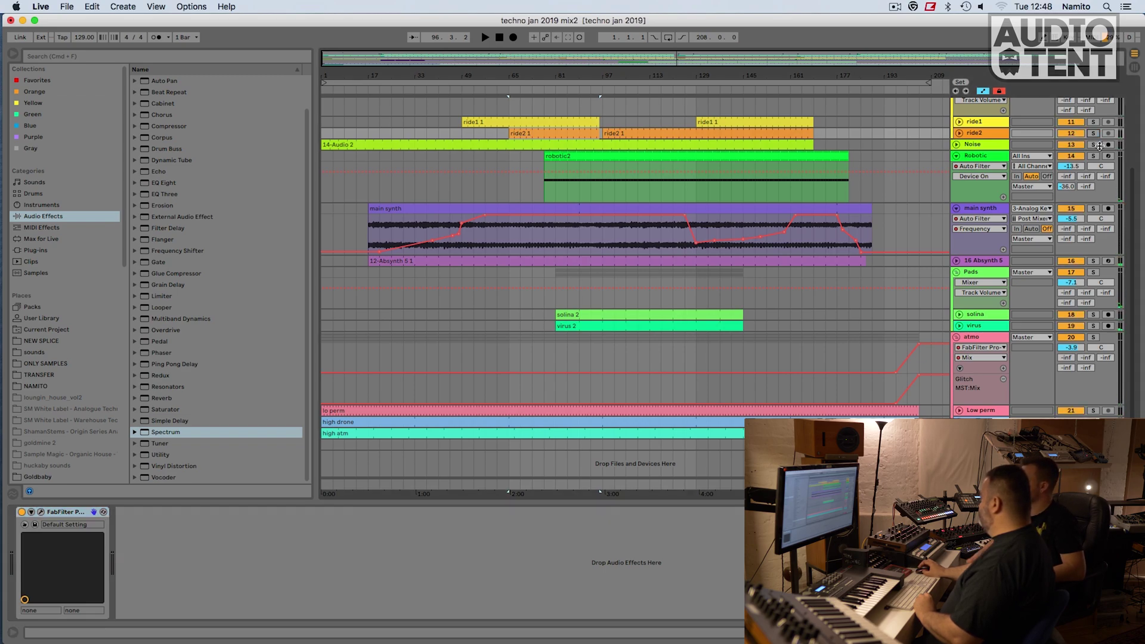
left_click(1092, 156)
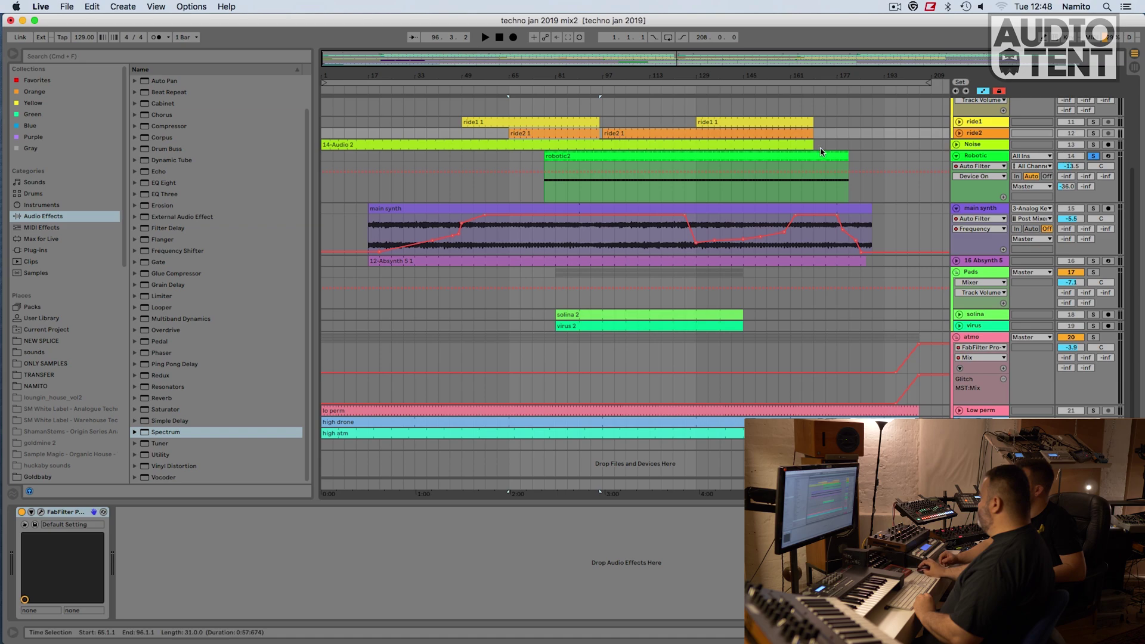
key("space")
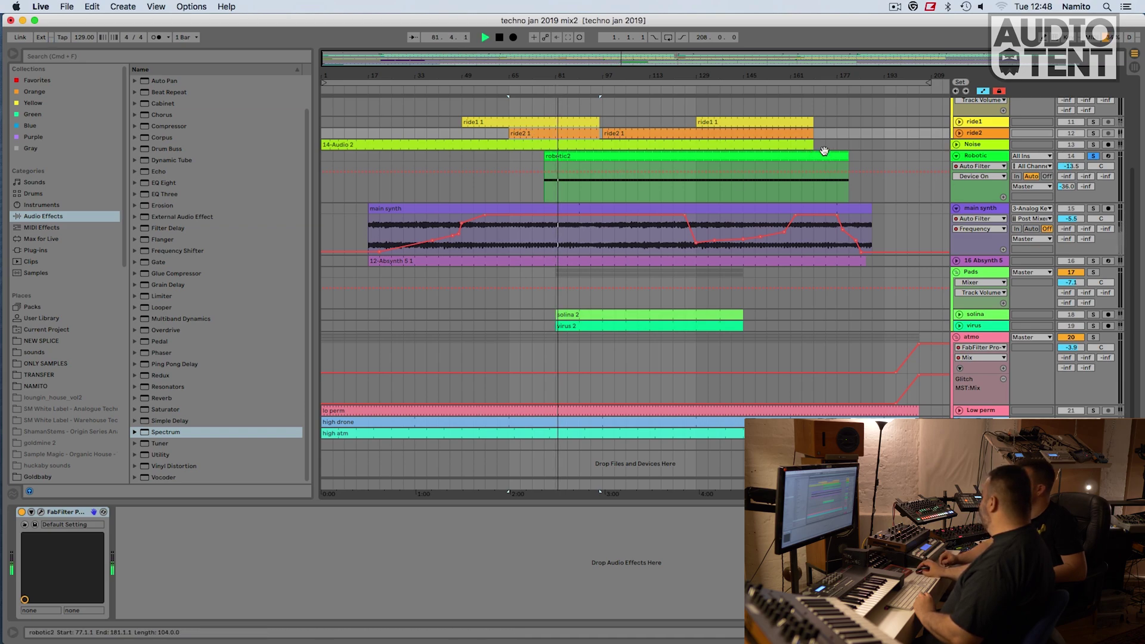
Step: Solo the Rides group together with Robotic, show the Robotic track's device chain during playback, and stop the arrangement
scroll(1087, 130, "up", 3)
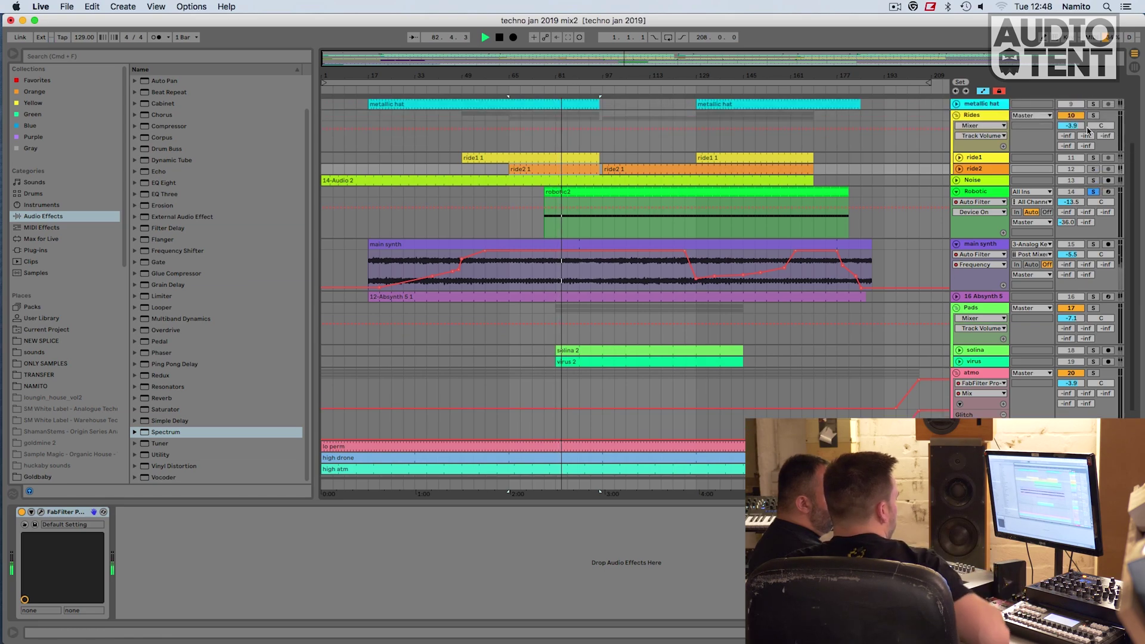
left_click(1092, 115)
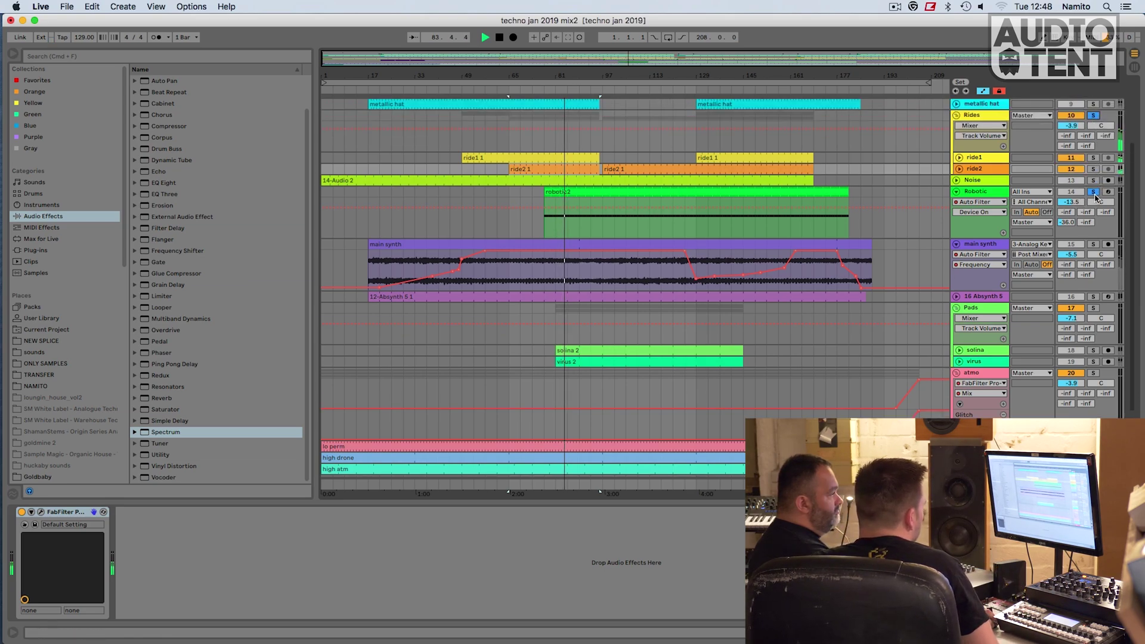
left_click(997, 196)
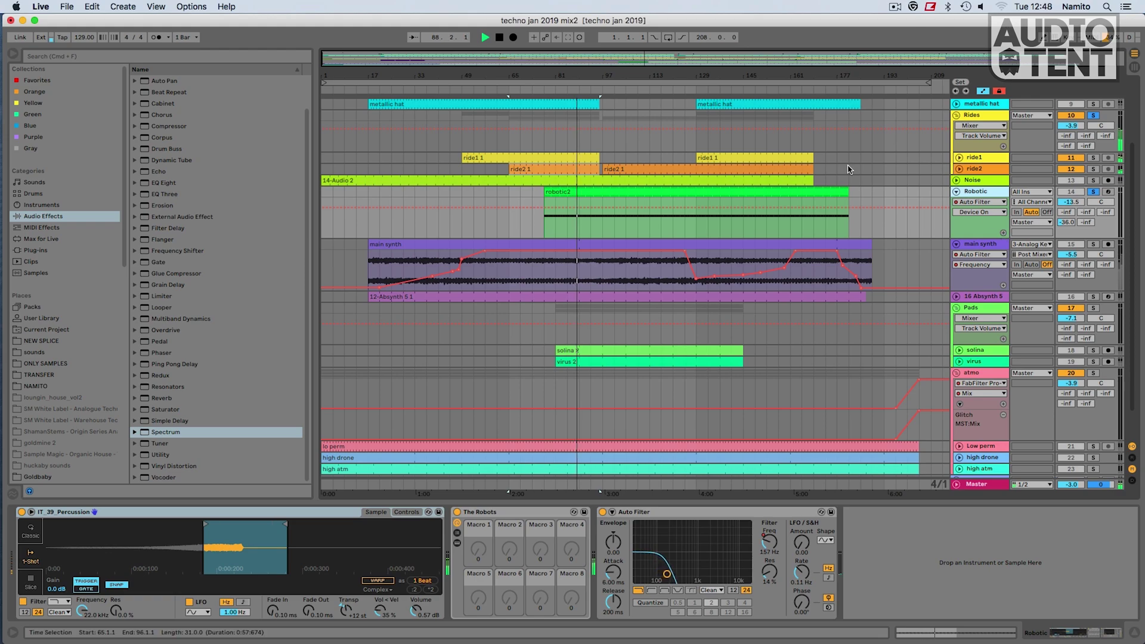
key("space")
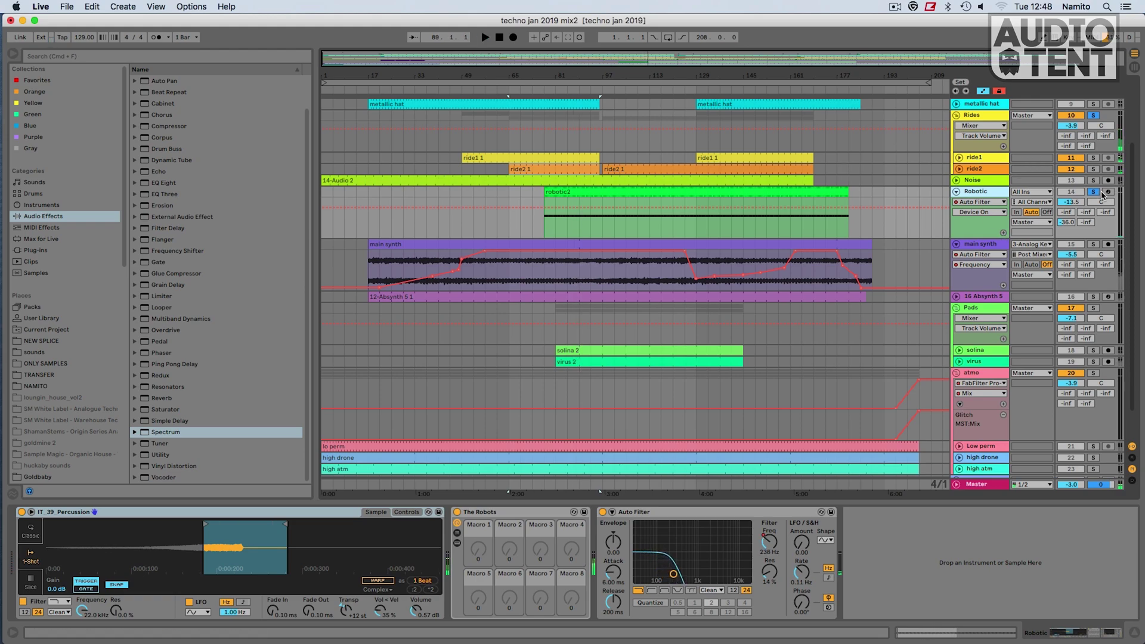
Step: Solo the Low perm track, play the arrangement from bar 65, and show the track's device chain
scroll(1008, 280, "down", 3)
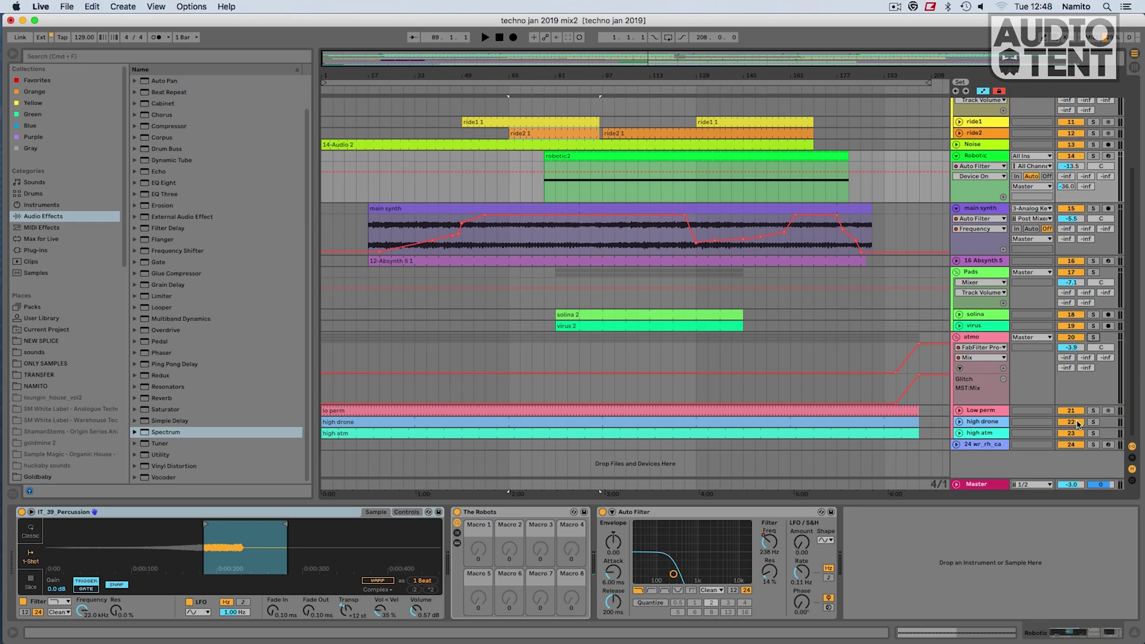
key("space")
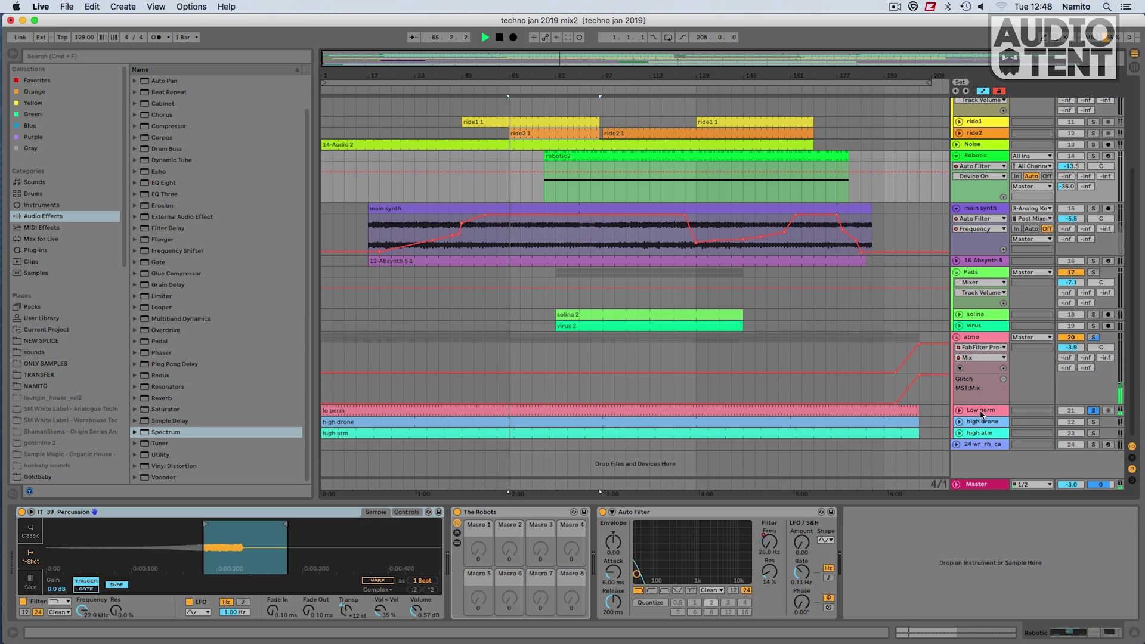
left_click(981, 410)
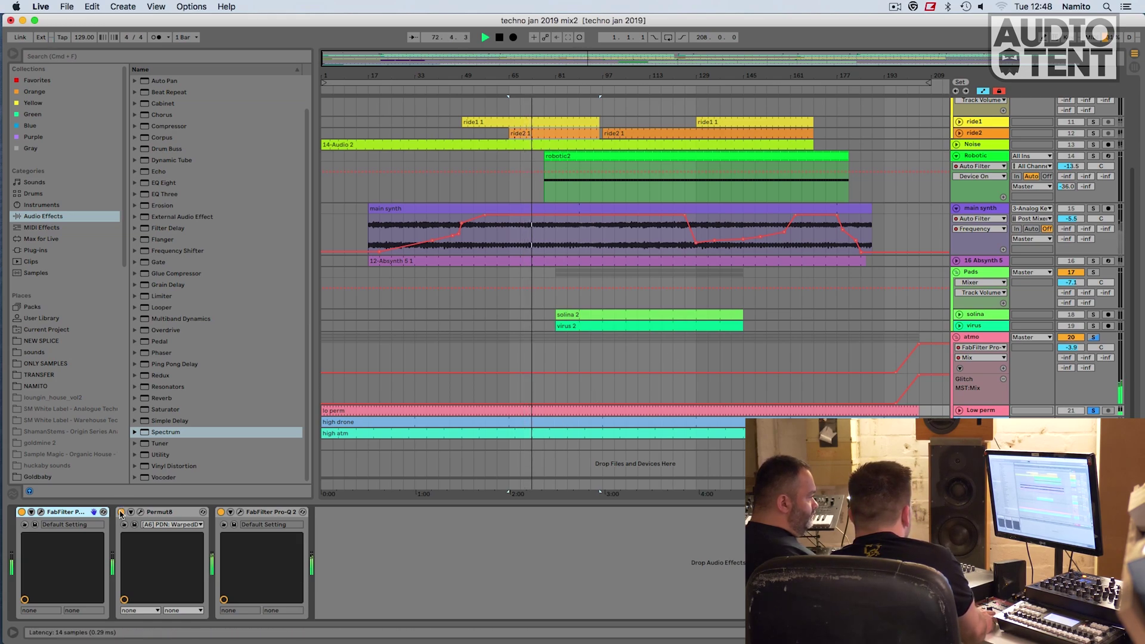
Step: Open Permut8 on the Low perm track, compare the sound with it bypassed and active, and unfold the track
left_click(142, 512)
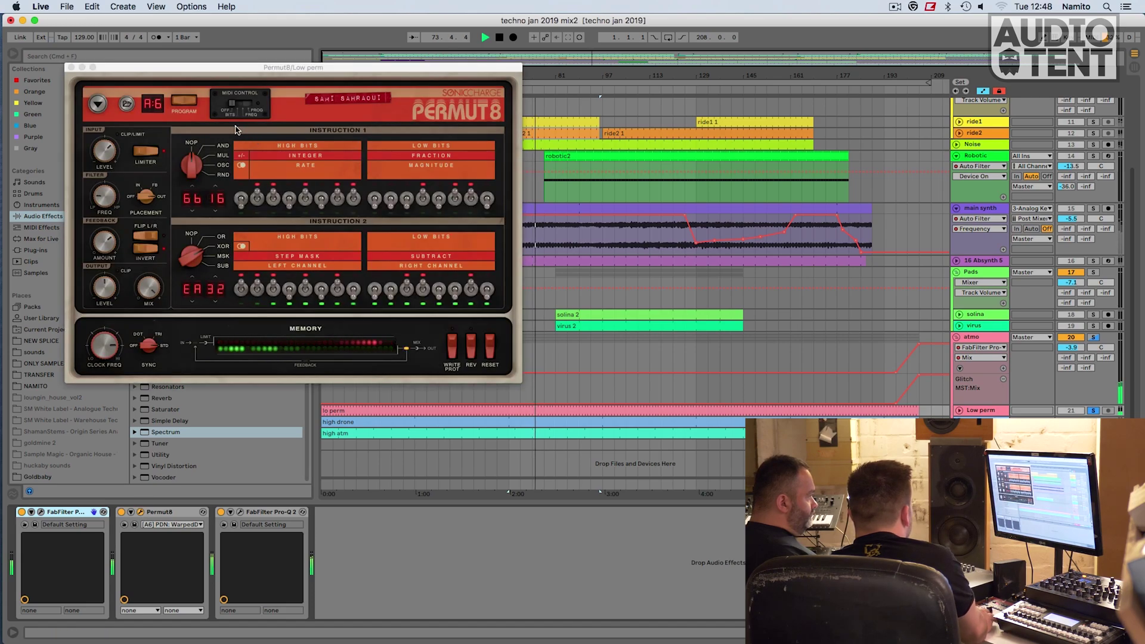
left_click(121, 512)
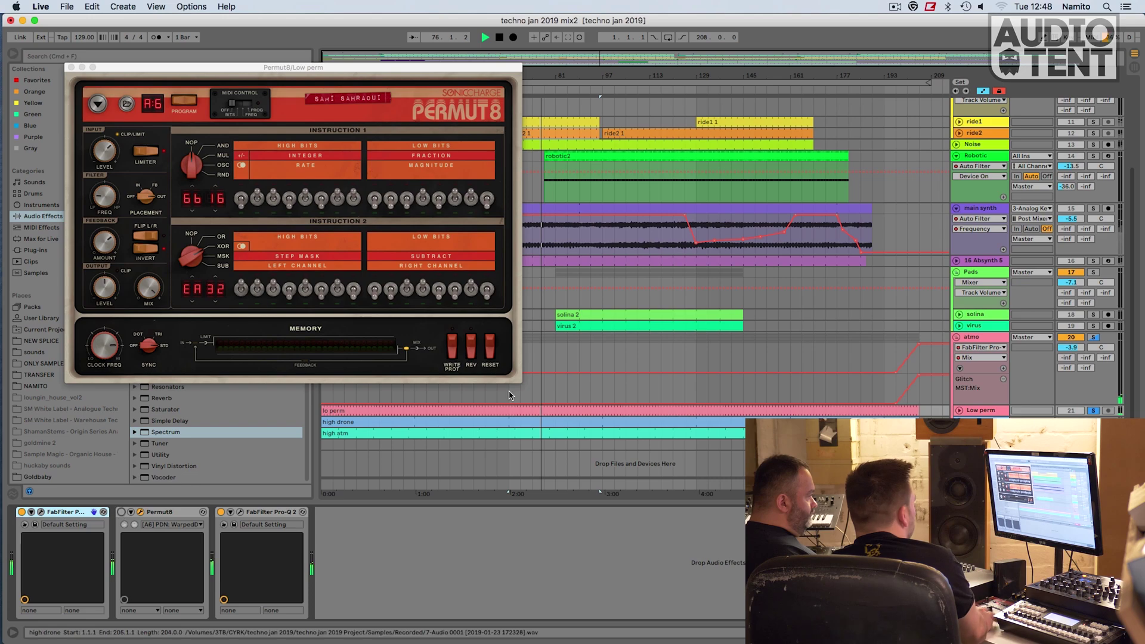
left_click(960, 411)
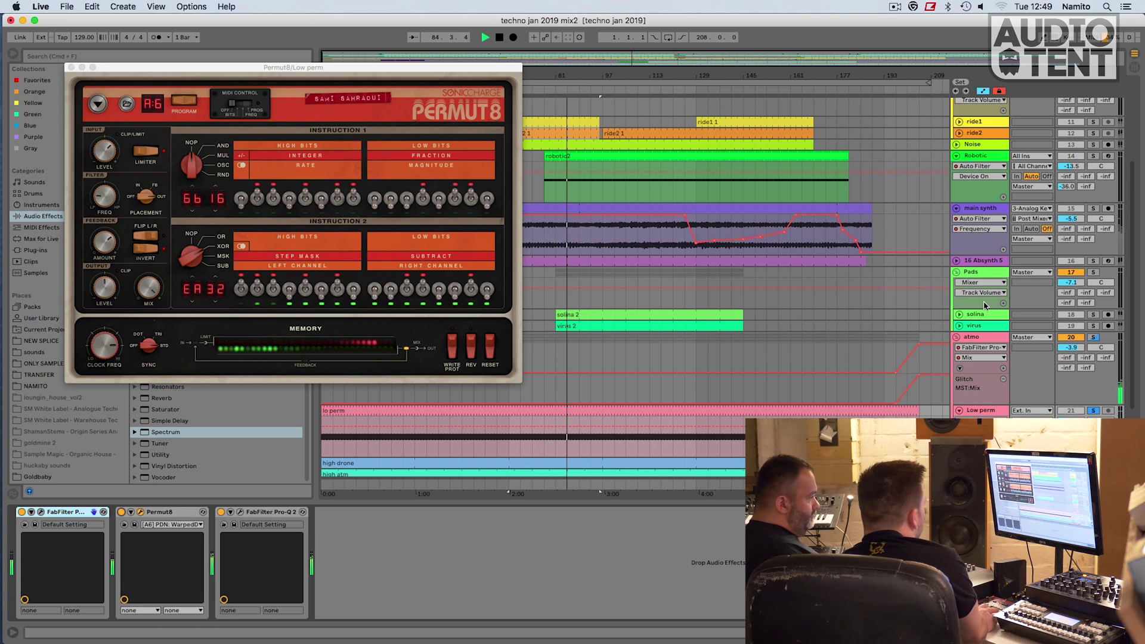
scroll(1032, 387, "down", 2)
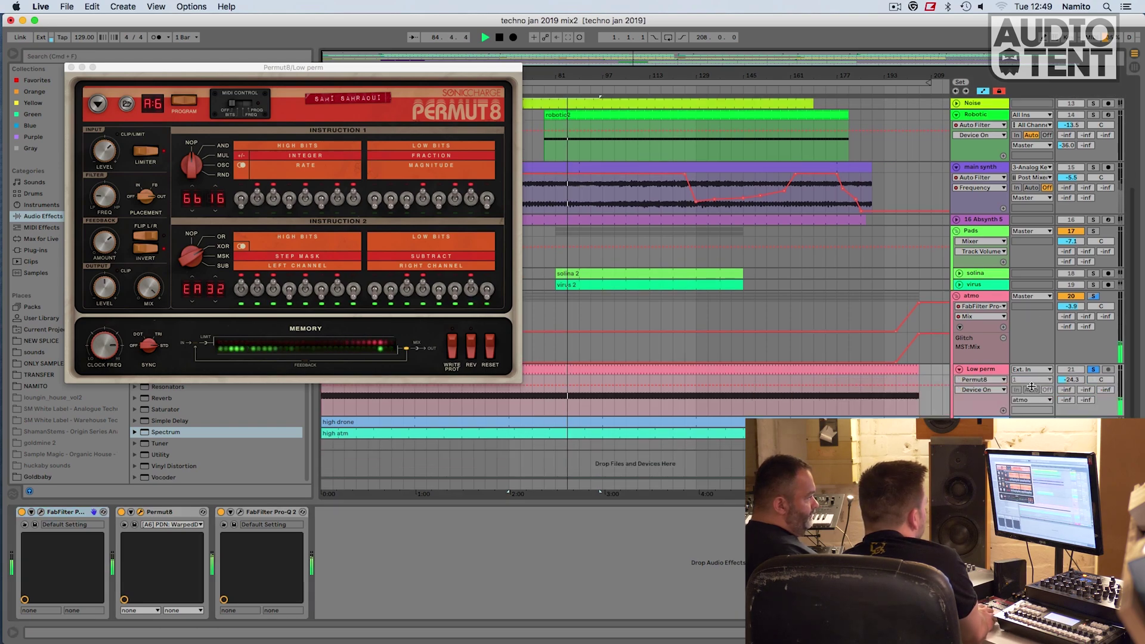
Step: Move the solo from Low perm to high drone, close the Permut8 window, and examine high drone's clip and device chain
left_click(1095, 370)
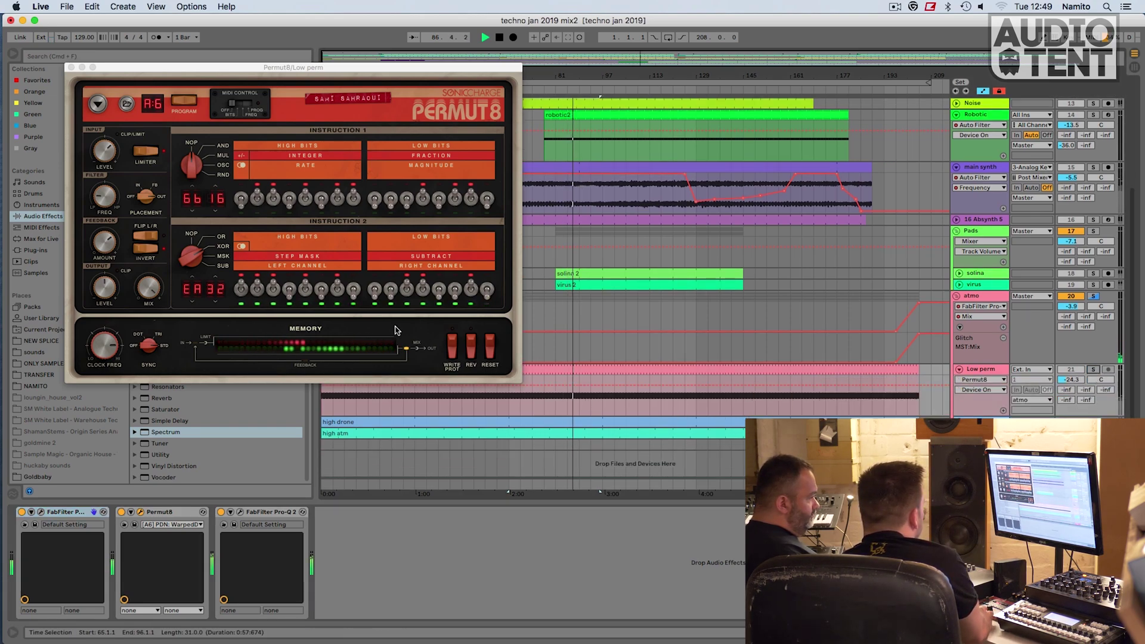
left_click(71, 67)
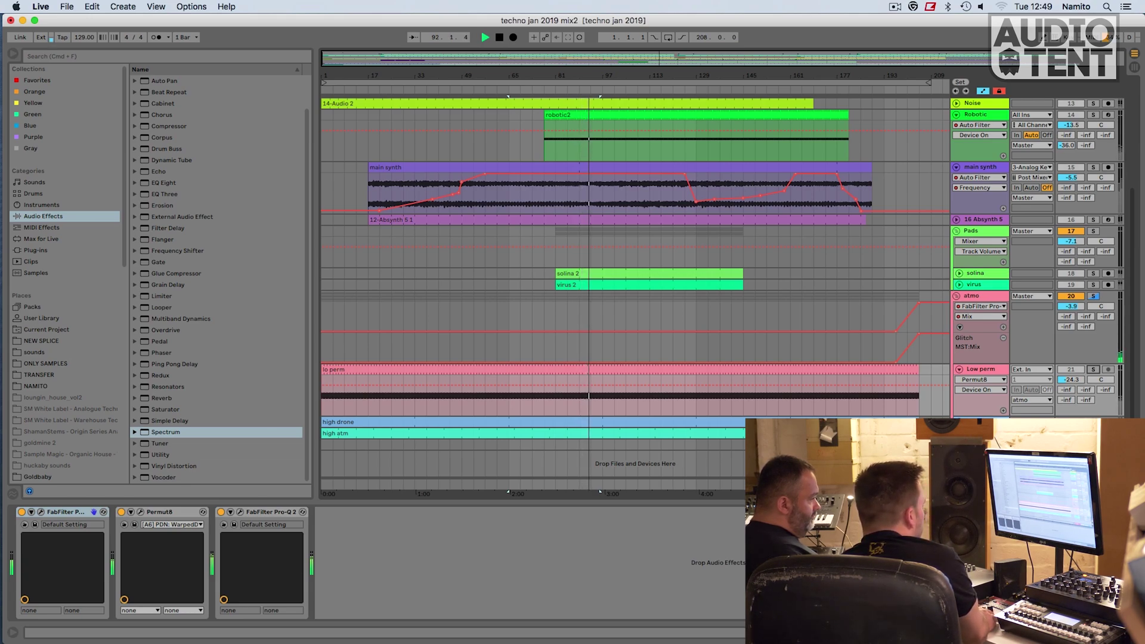
left_click(537, 422)
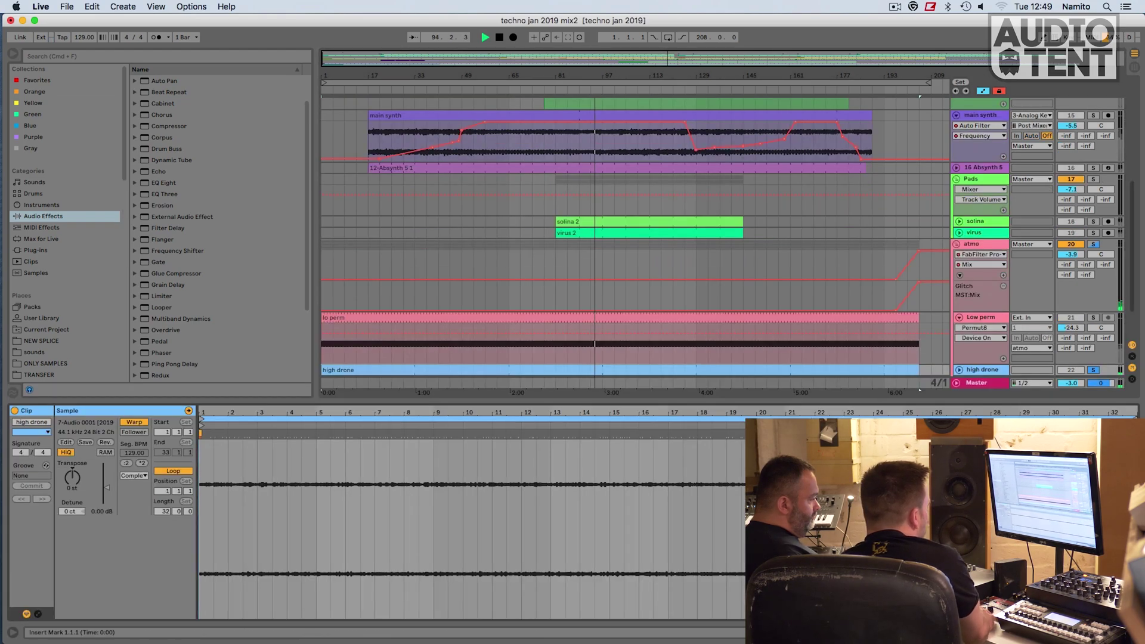
scroll(849, 365, "up", 4)
scroll(849, 364, "down", 6)
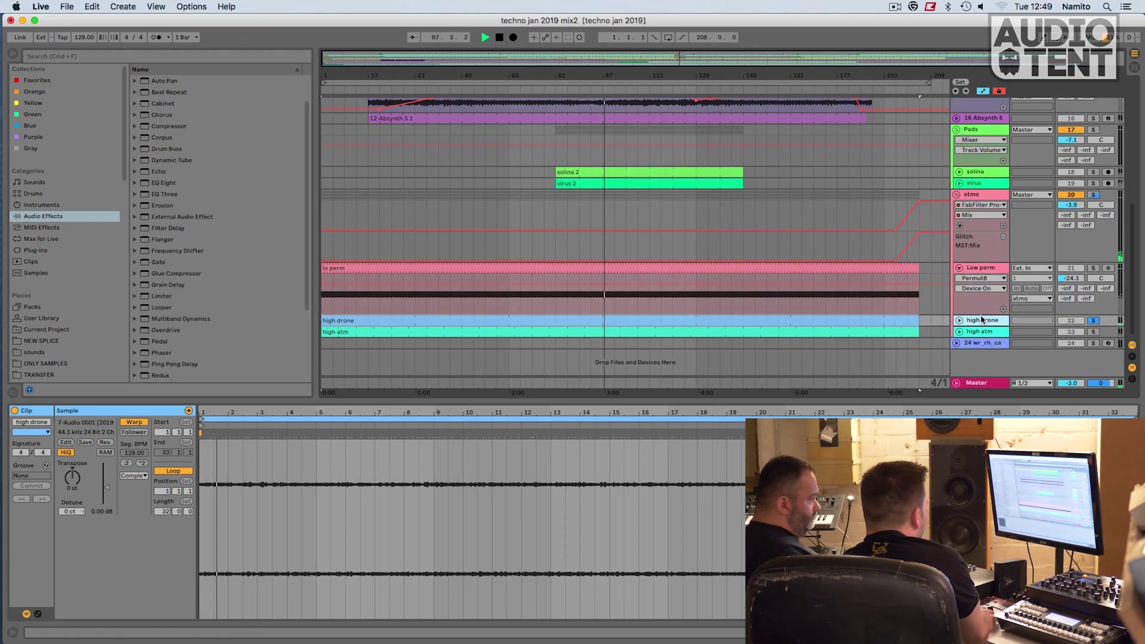
left_click(949, 329)
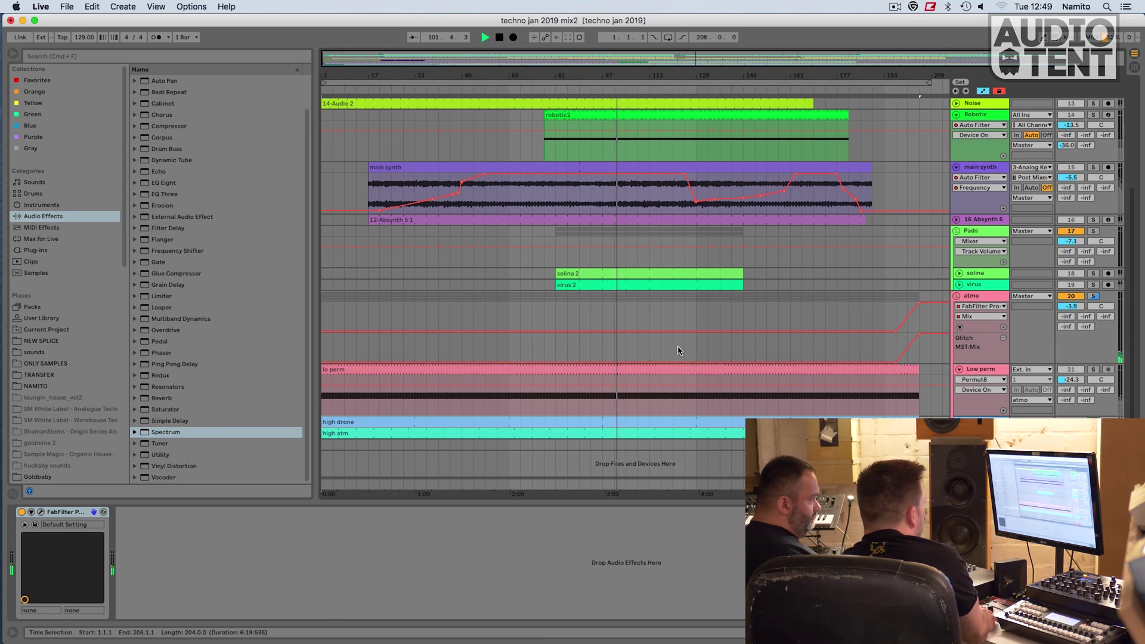
Step: Audition the whole atmo group soloed, stop playback, and clear the group's solo
scroll(661, 315, "up", 2)
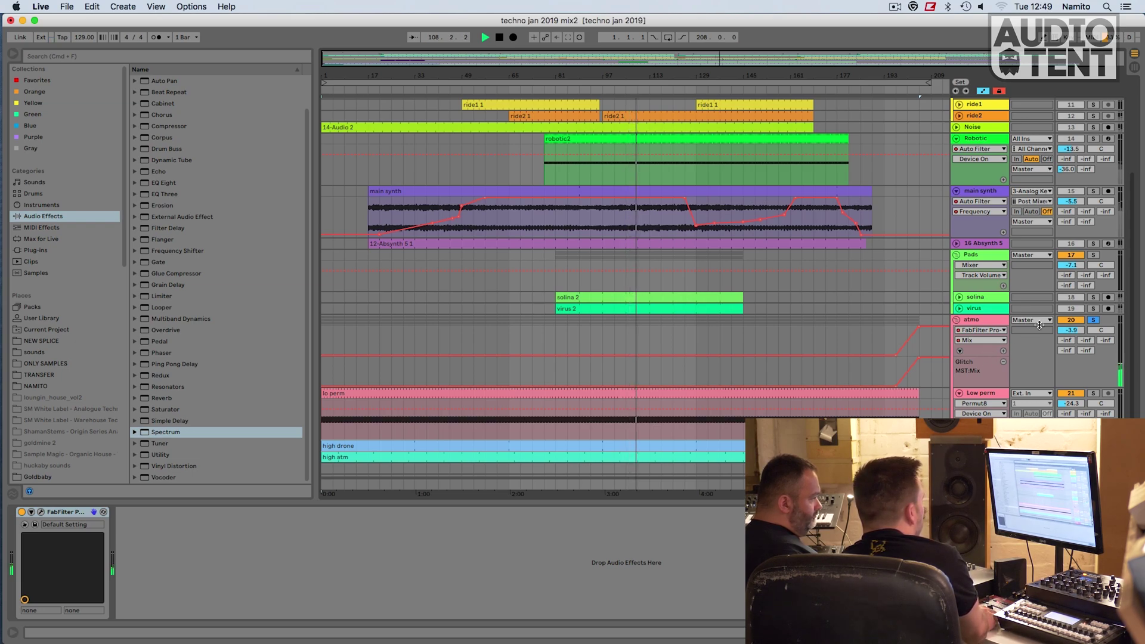
key("space")
left_click(1093, 320)
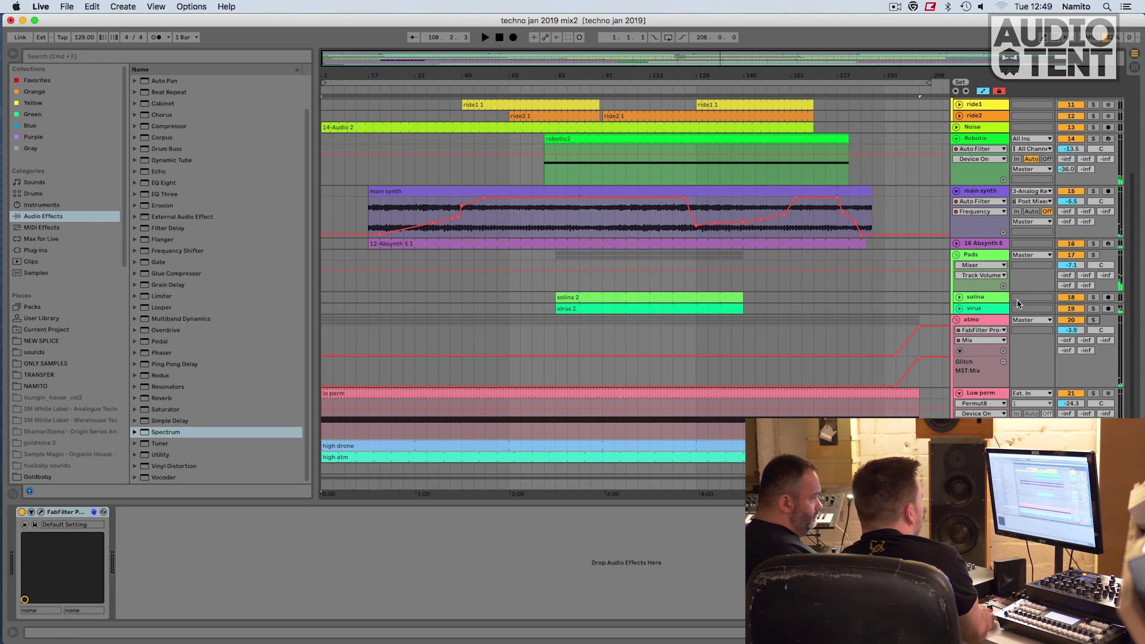
Step: Show the Analog Keys track's device, solo the main synth track, and play the arrangement from about bar 71
left_click(987, 191)
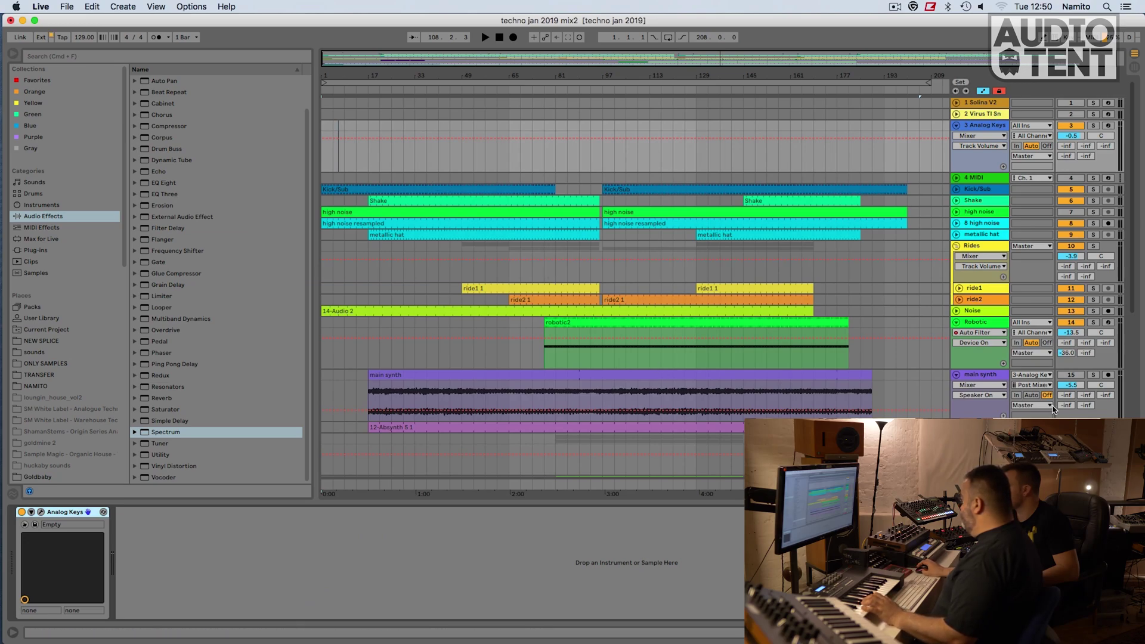
left_click(1093, 375)
scroll(853, 411, "down", 3)
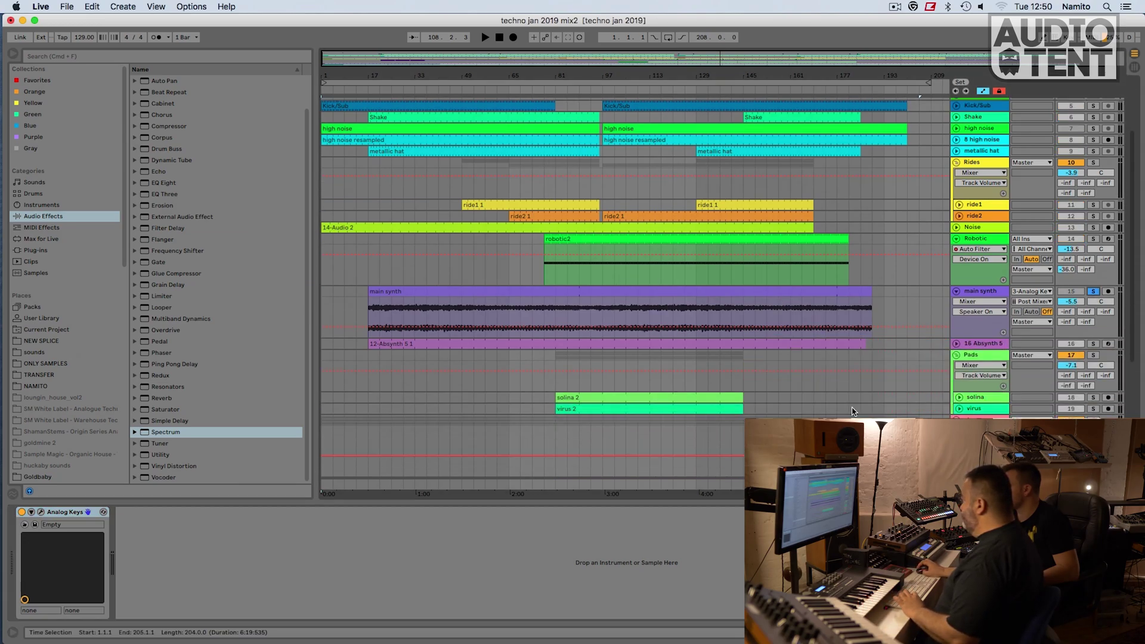
left_click(527, 89)
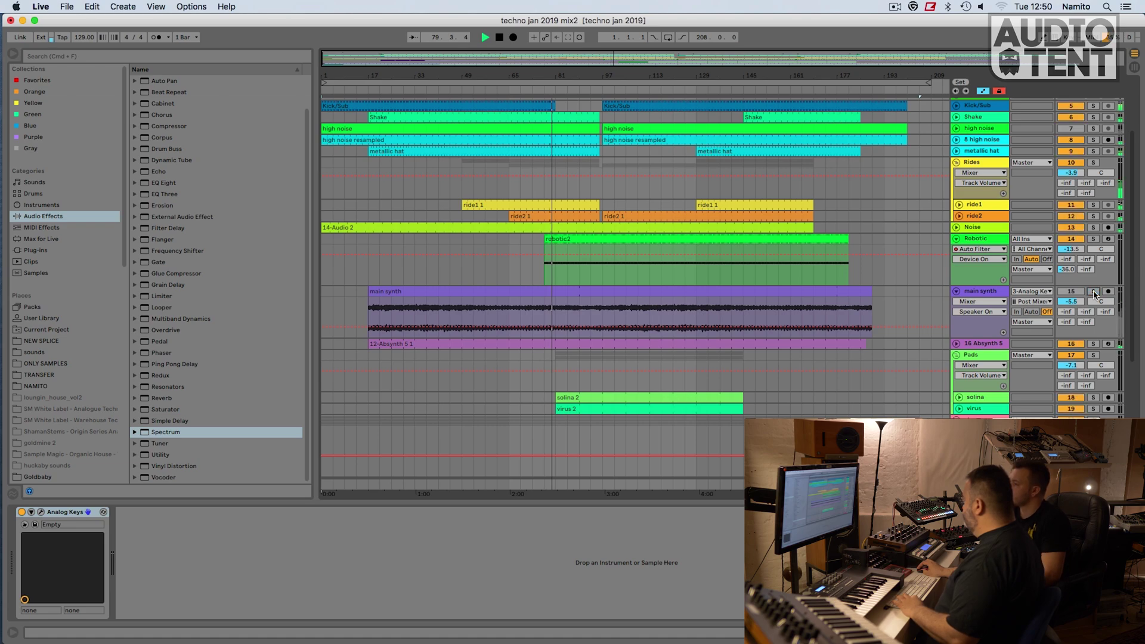
Step: Clear the main synth solo and restart playback with the full mix
left_click(1094, 292)
key("space")
key("space")
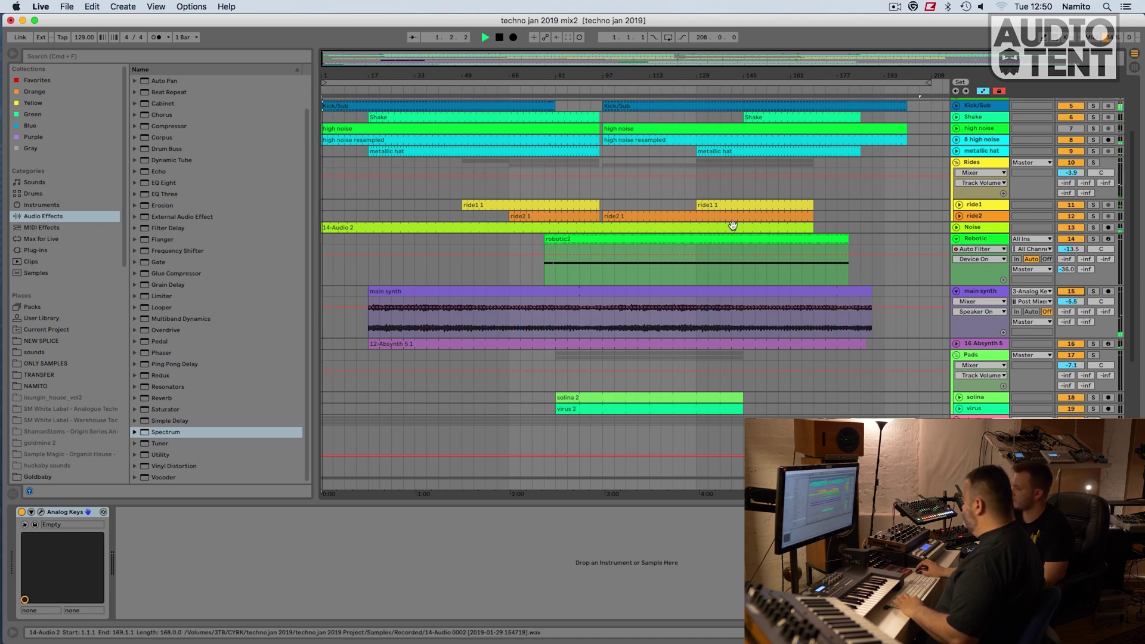
Step: Stop playback, display the notes of the Analog Keys MIDI clip in Session View, and return to the arrangement
scroll(689, 197, "up", 3)
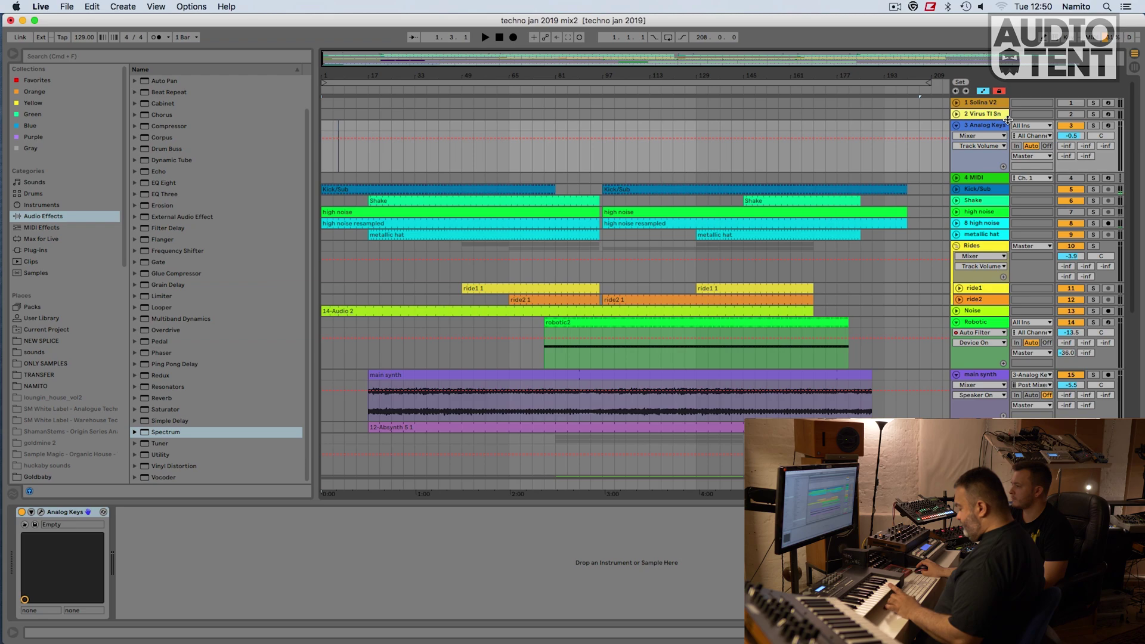
key("Tab")
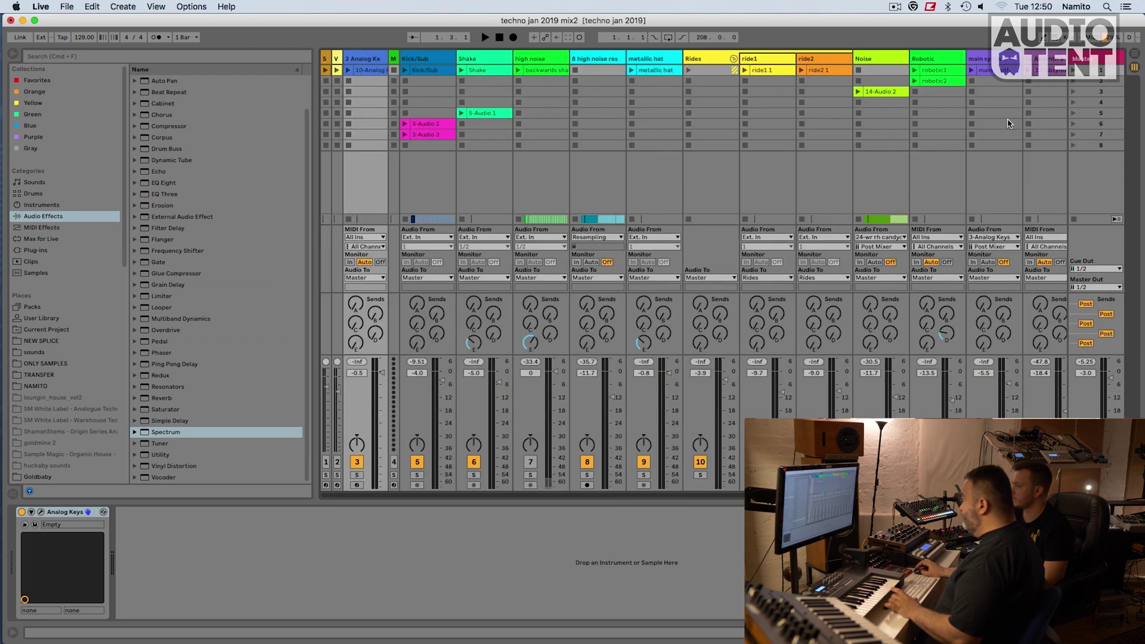
double_click(368, 76)
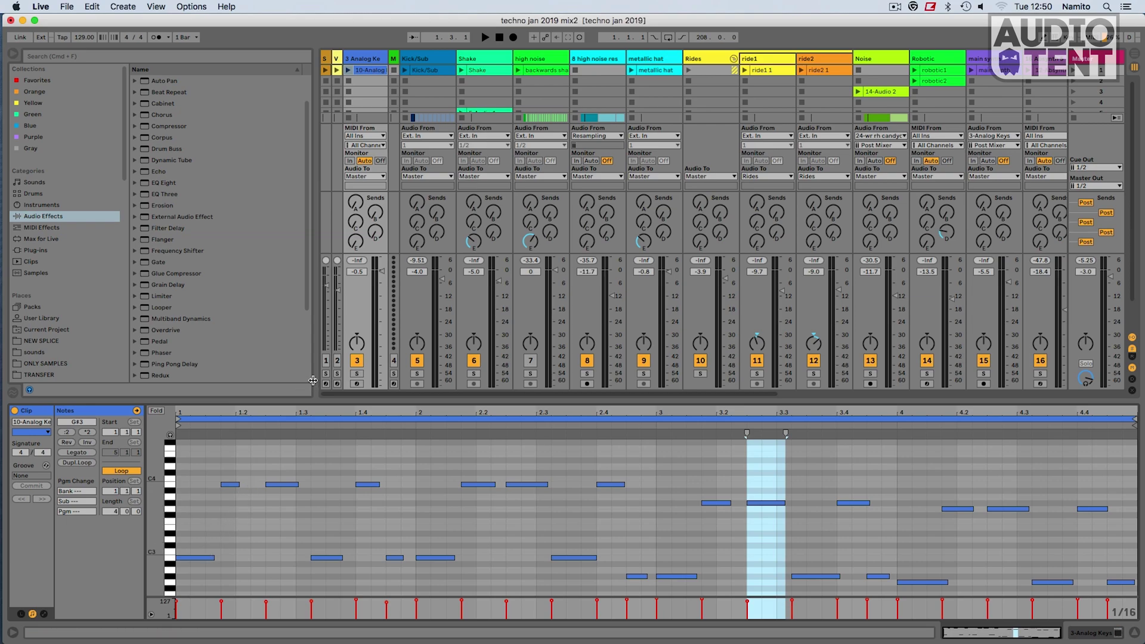
key("Tab")
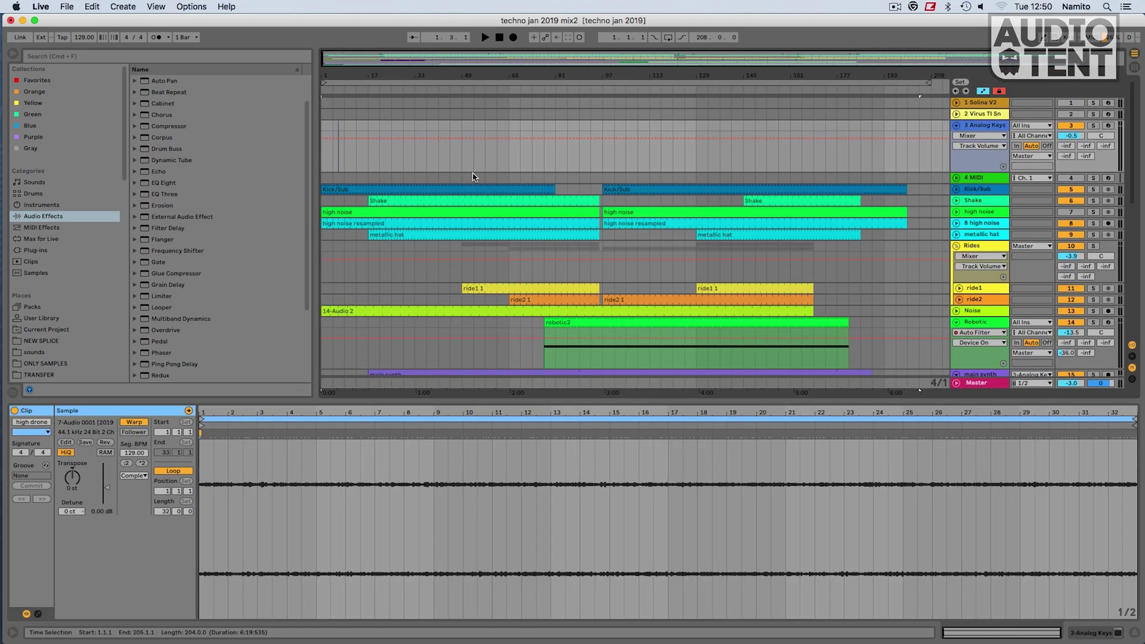
Step: Play the arrangement from about bar 52, audition main synth soloed, clear its solo, and stop playback
scroll(473, 177, "down", 5)
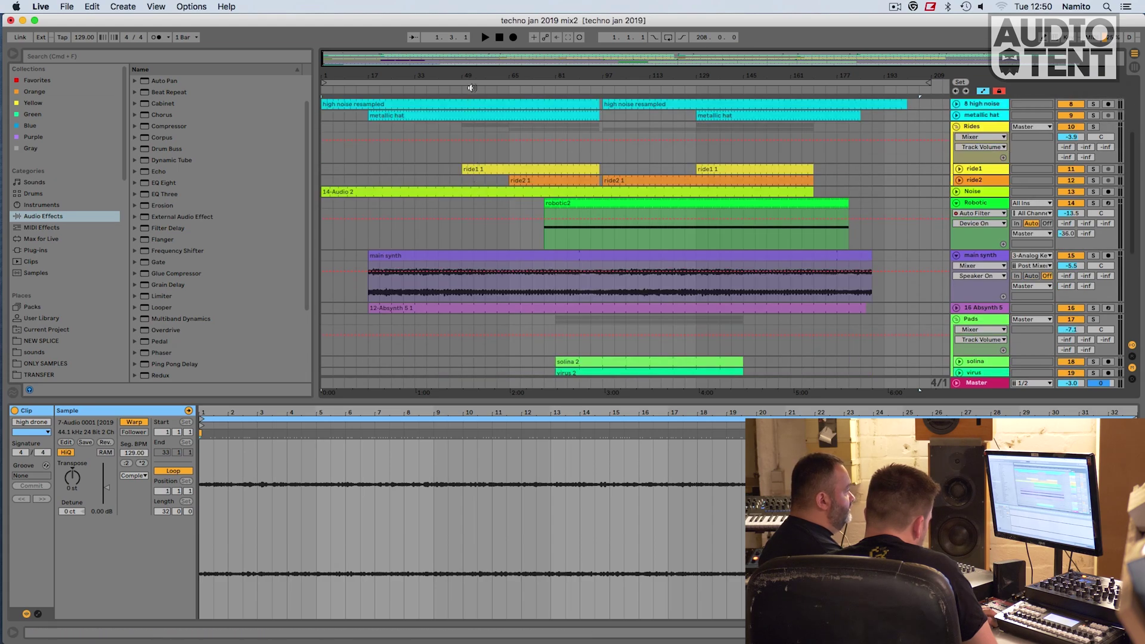
left_click(472, 88)
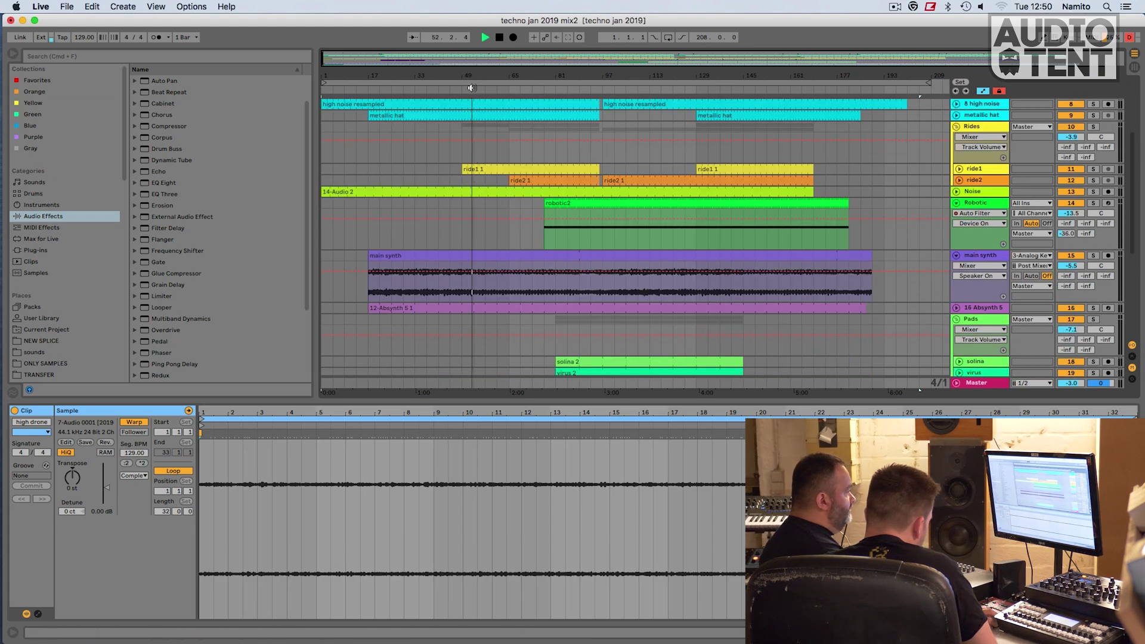
left_click(1093, 256)
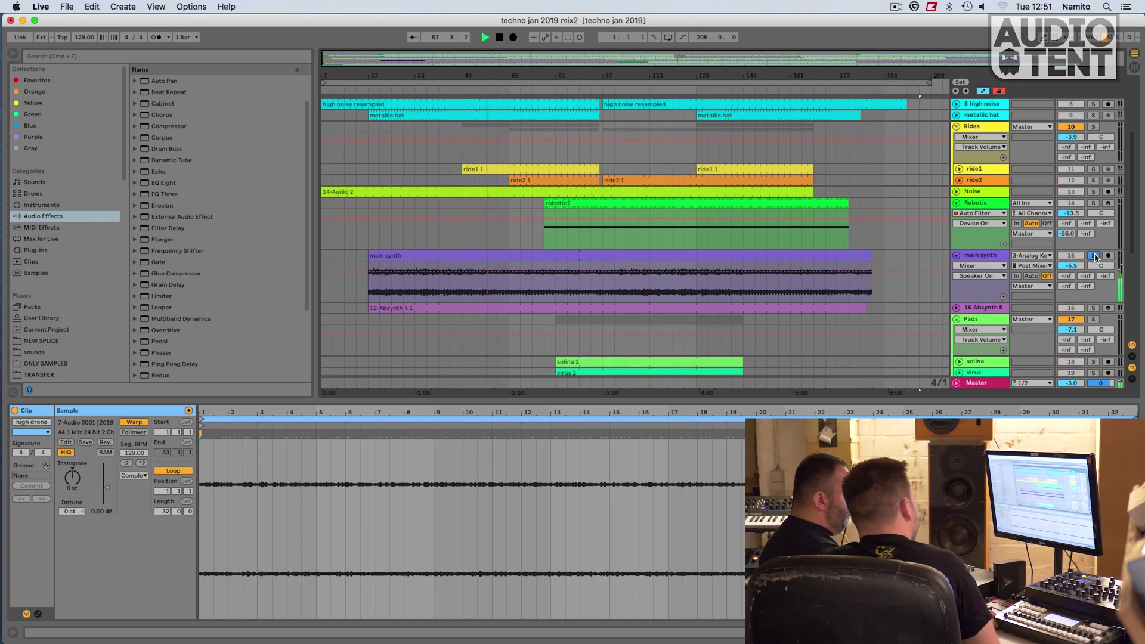
left_click(1093, 256)
key("space")
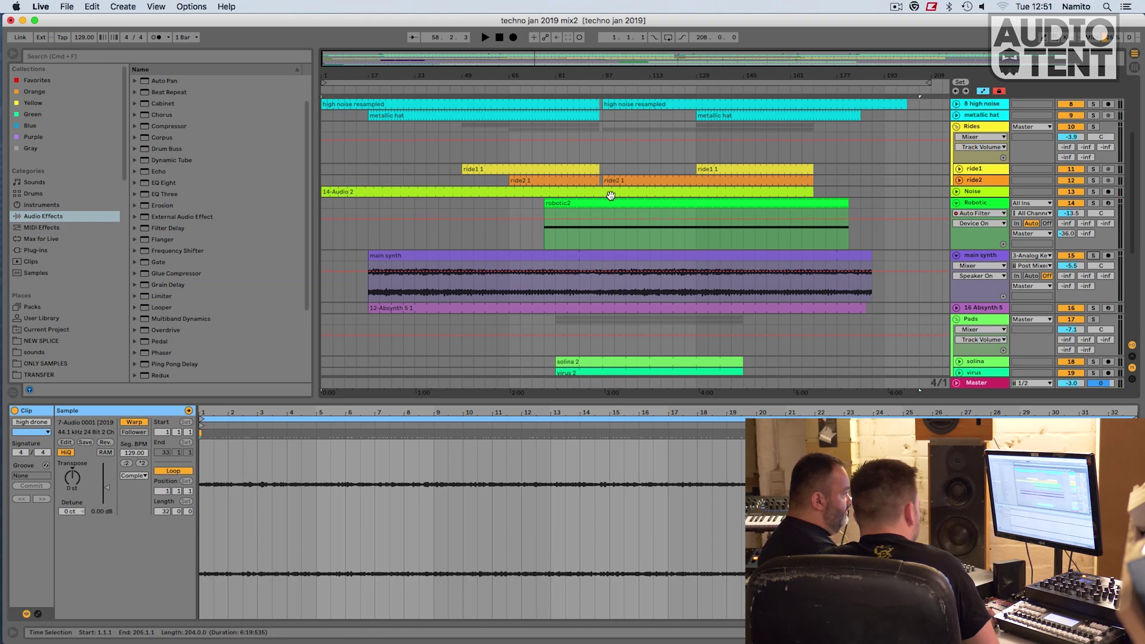
Step: Solo the Robotic track, play the arrangement from about bar 100, and show the track's device chain
left_click(1095, 204)
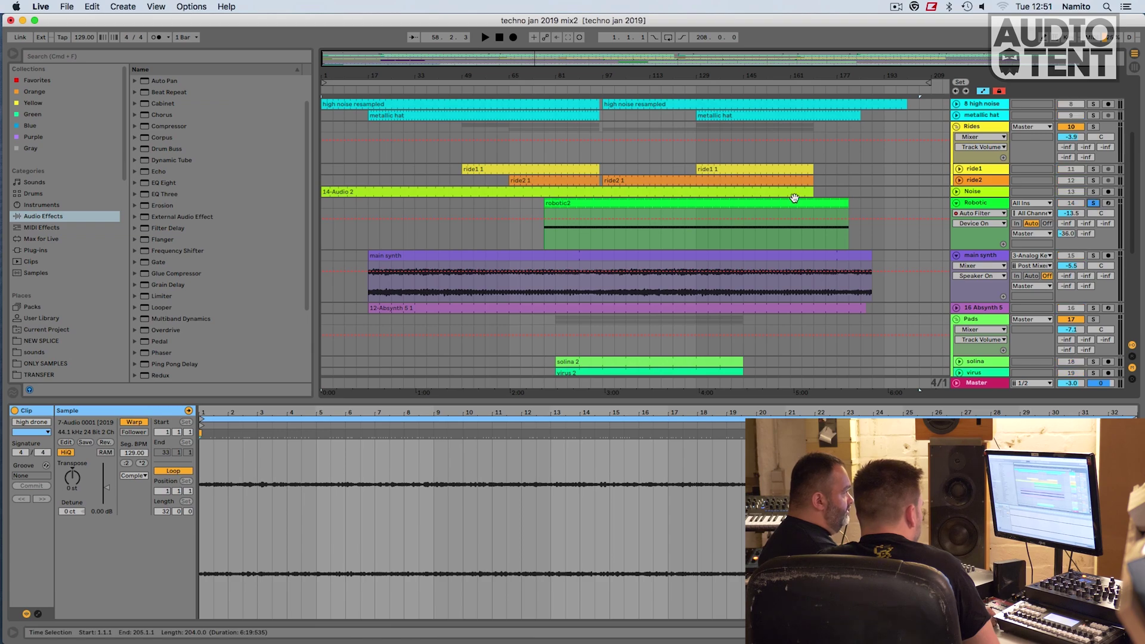
left_click(613, 89)
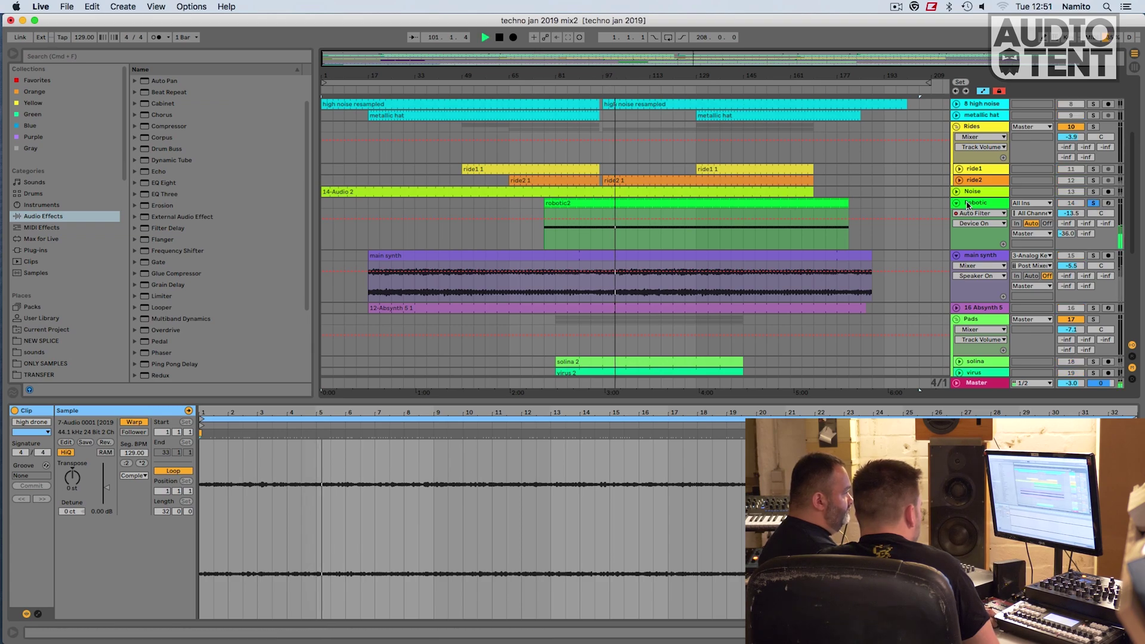
left_click(997, 203)
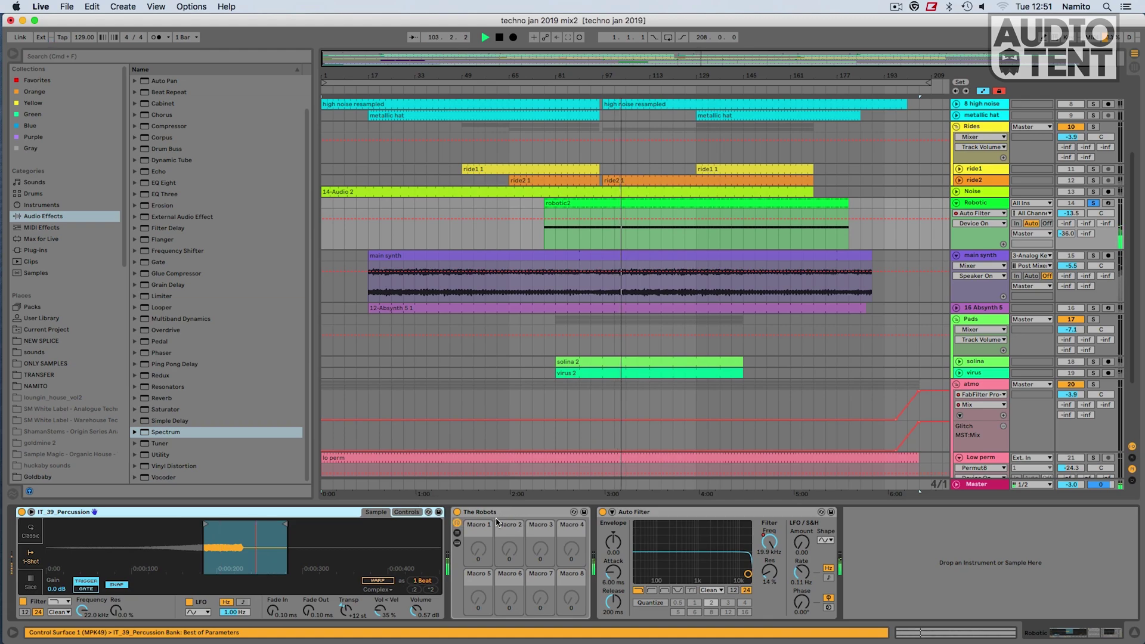
Step: Compare the Robotic track with Auto Filter and The Robots rack each bypassed and active during playback
left_click(602, 513)
left_click(602, 513)
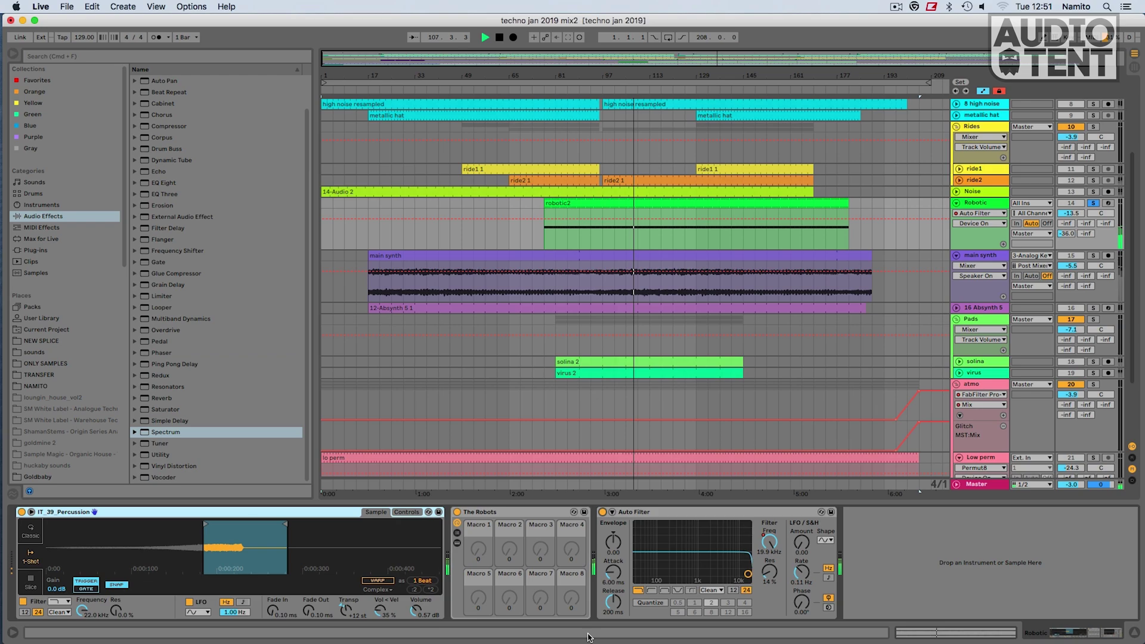
left_click(458, 513)
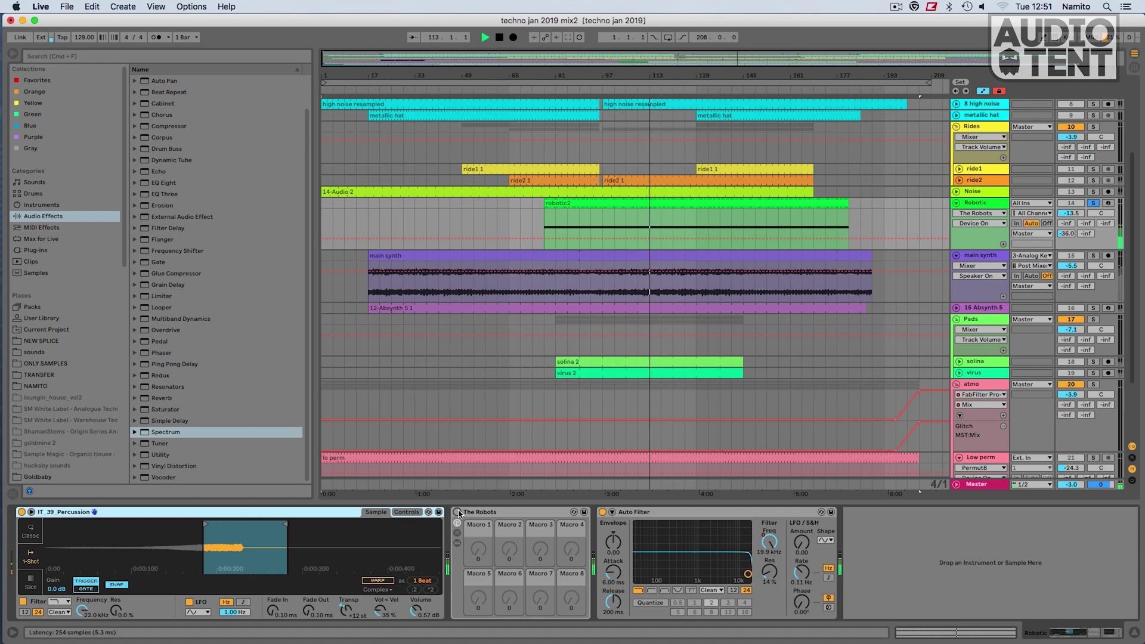
right_click(458, 513)
left_click(455, 513)
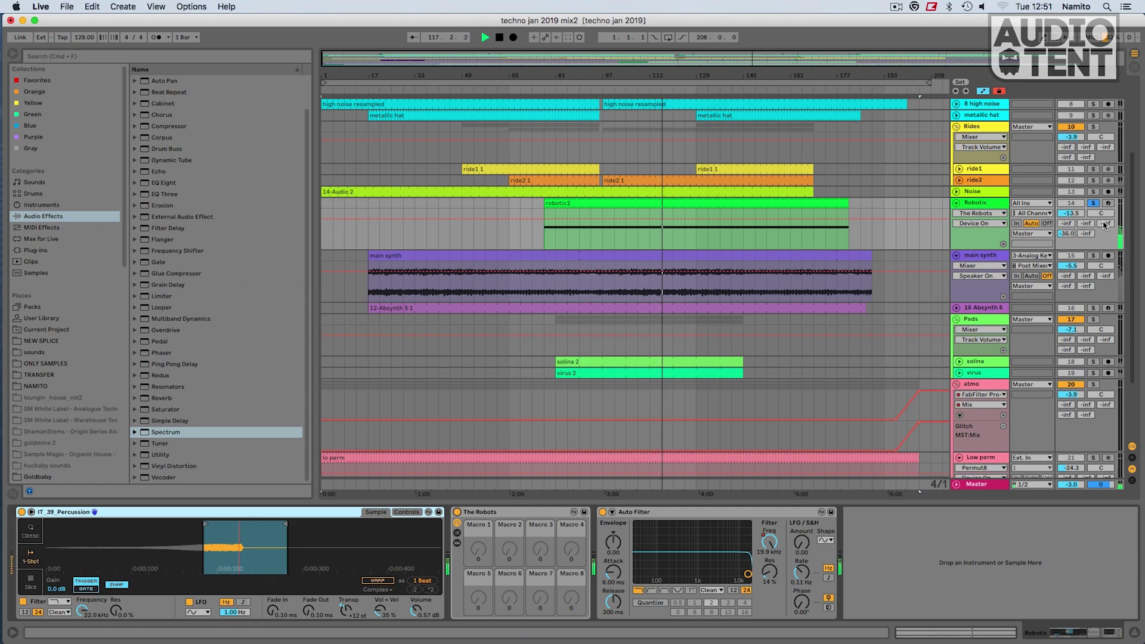
Step: Stop playback, move the solo from Robotic to solina, and display the solina 2 clip's sample
key("space")
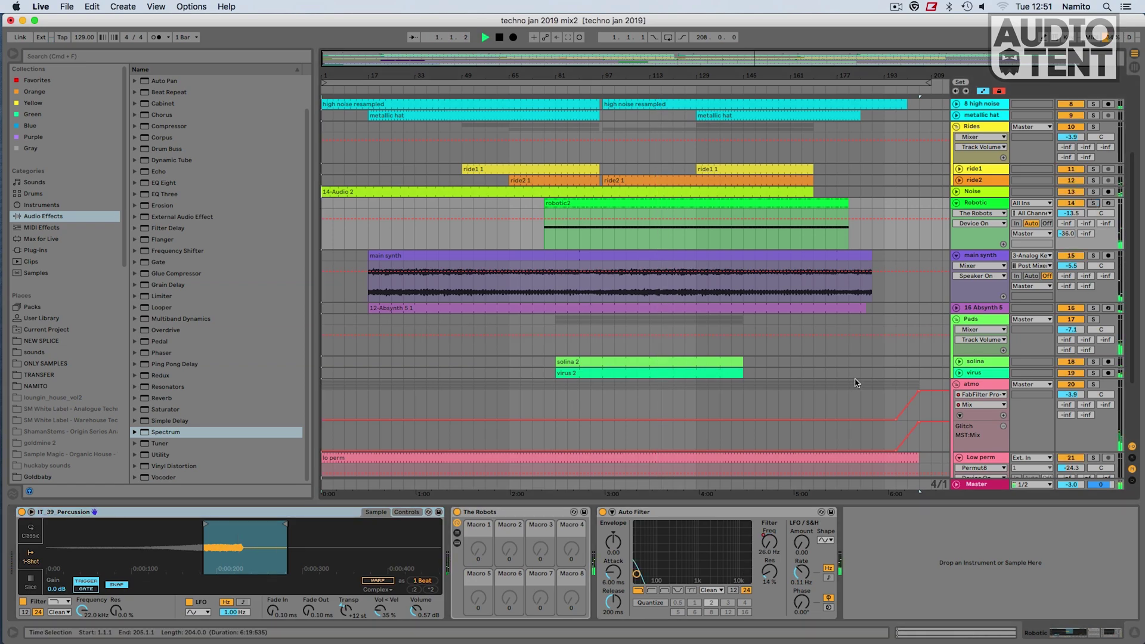
left_click(1093, 361)
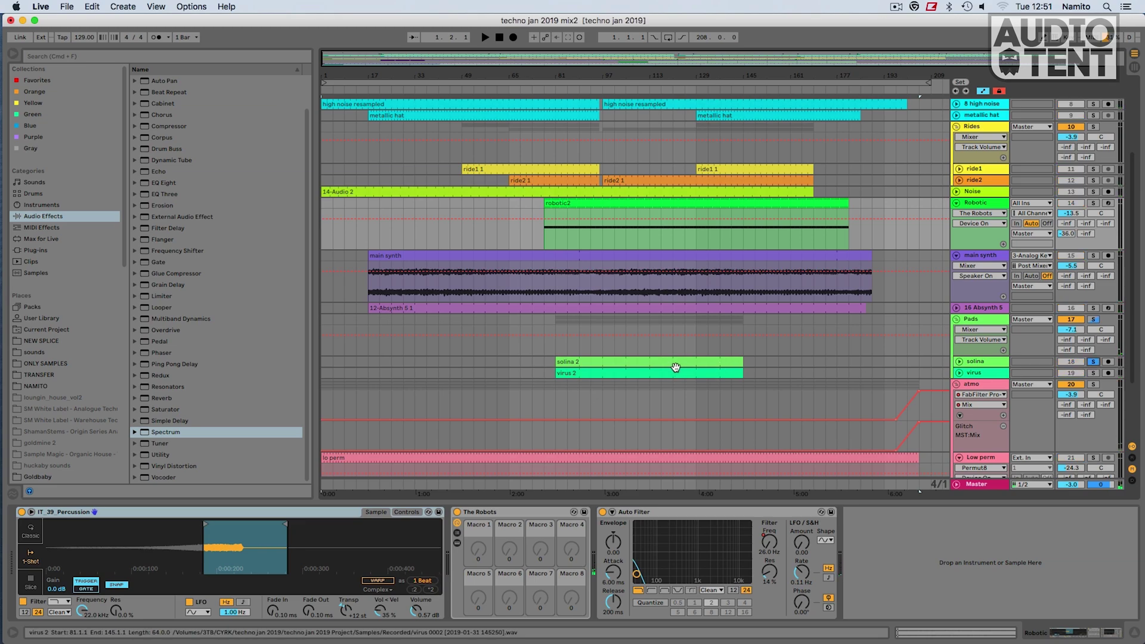
double_click(677, 361)
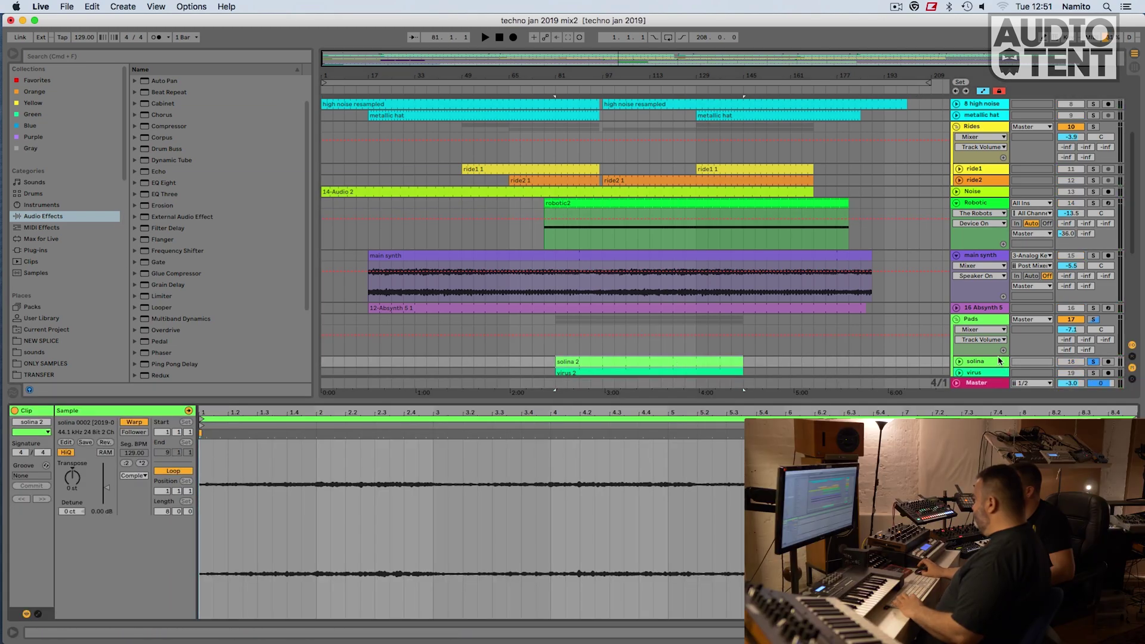
Step: Play the arrangement with solina soloed from about bar 76 and again from about bar 92
scroll(656, 334, "down", 4)
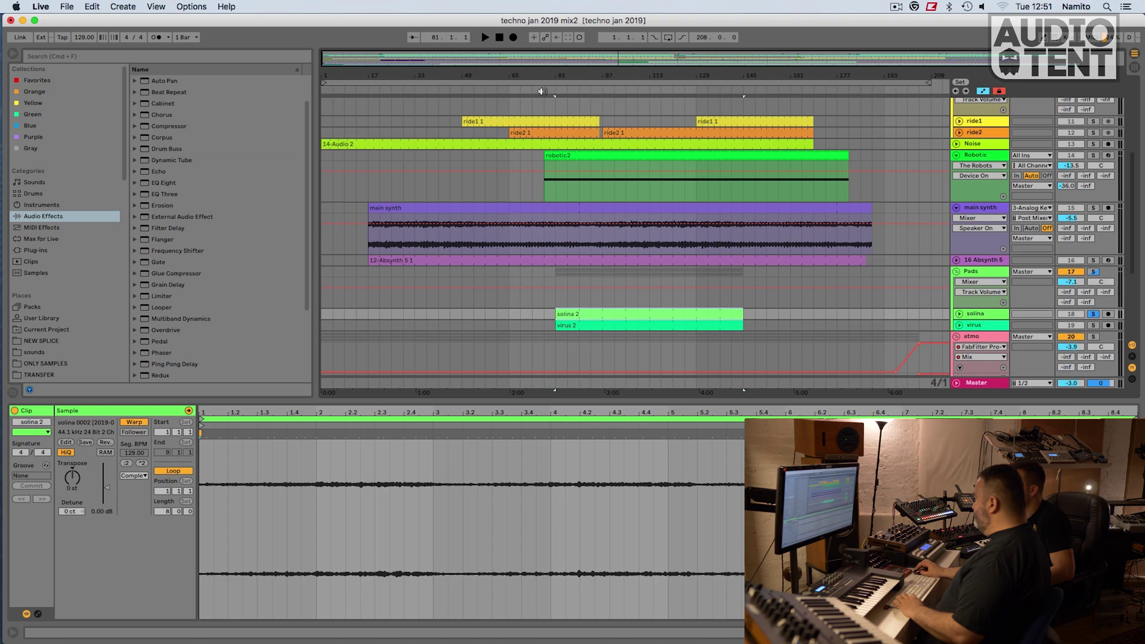
left_click(542, 91)
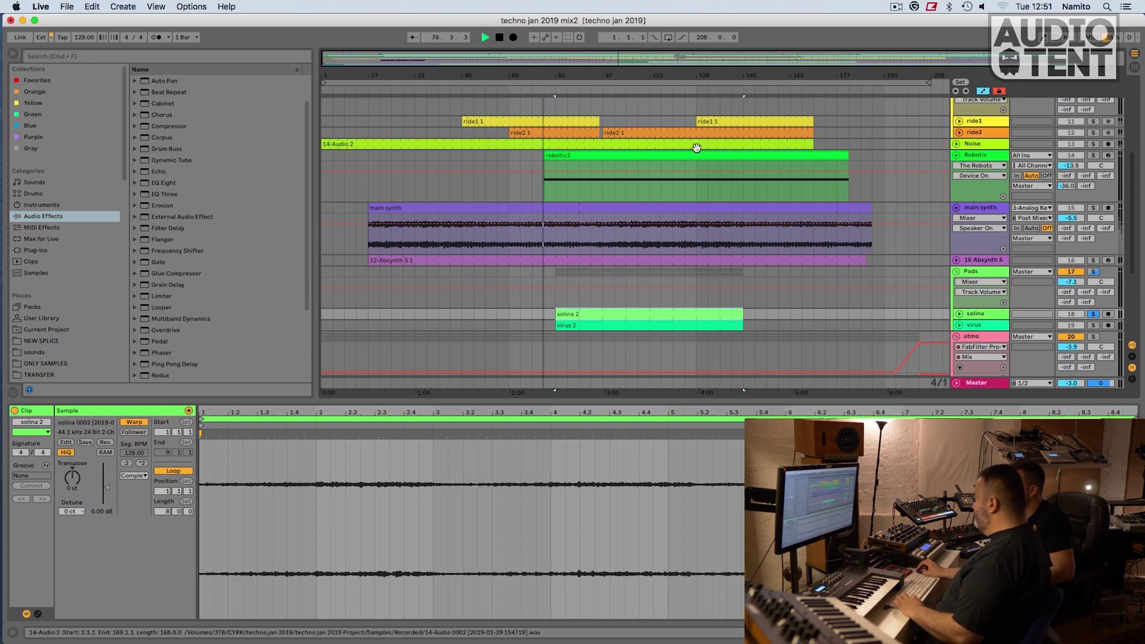
left_click(590, 90)
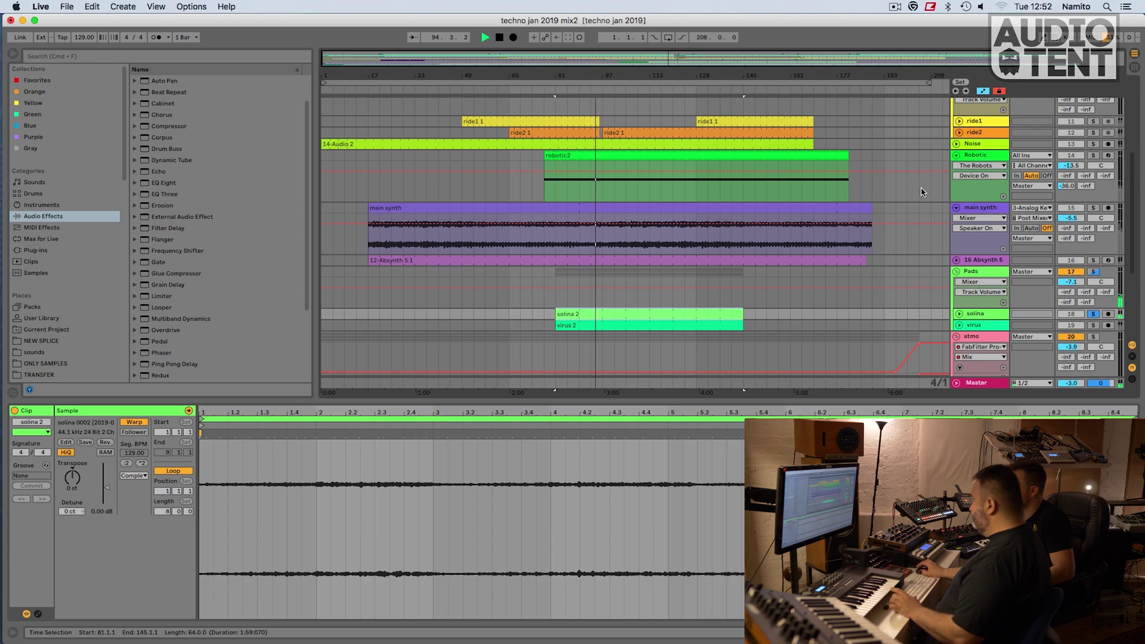
Step: Inspect the Solina V2 instrument on the first Session View track, repositioning its plug-in window and closing it
key("Tab")
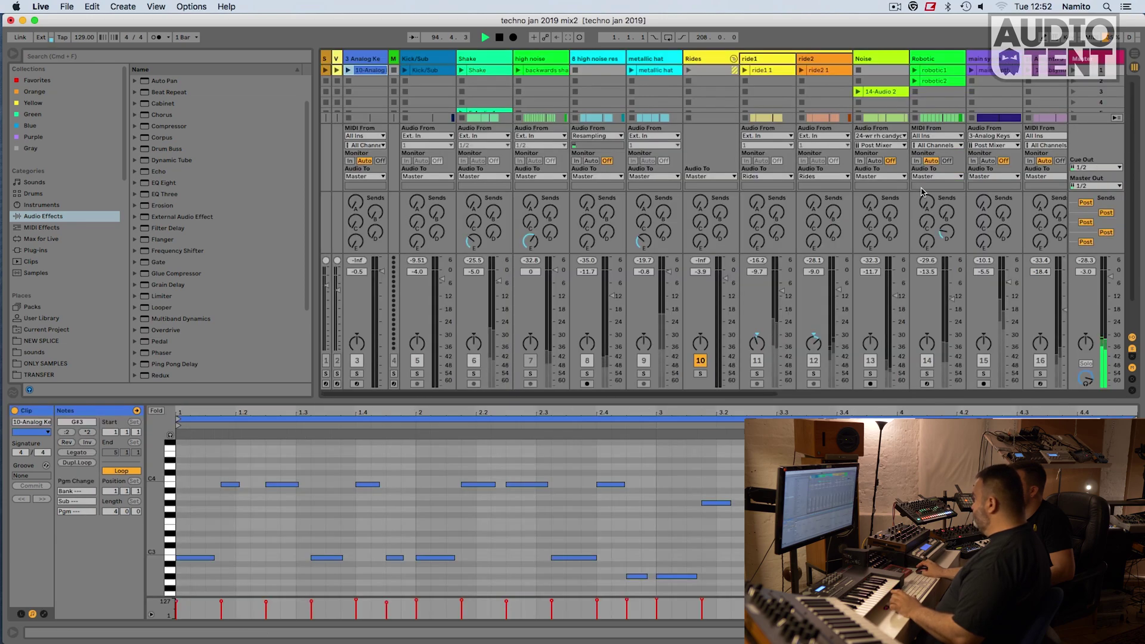
left_click(325, 64)
double_click(325, 59)
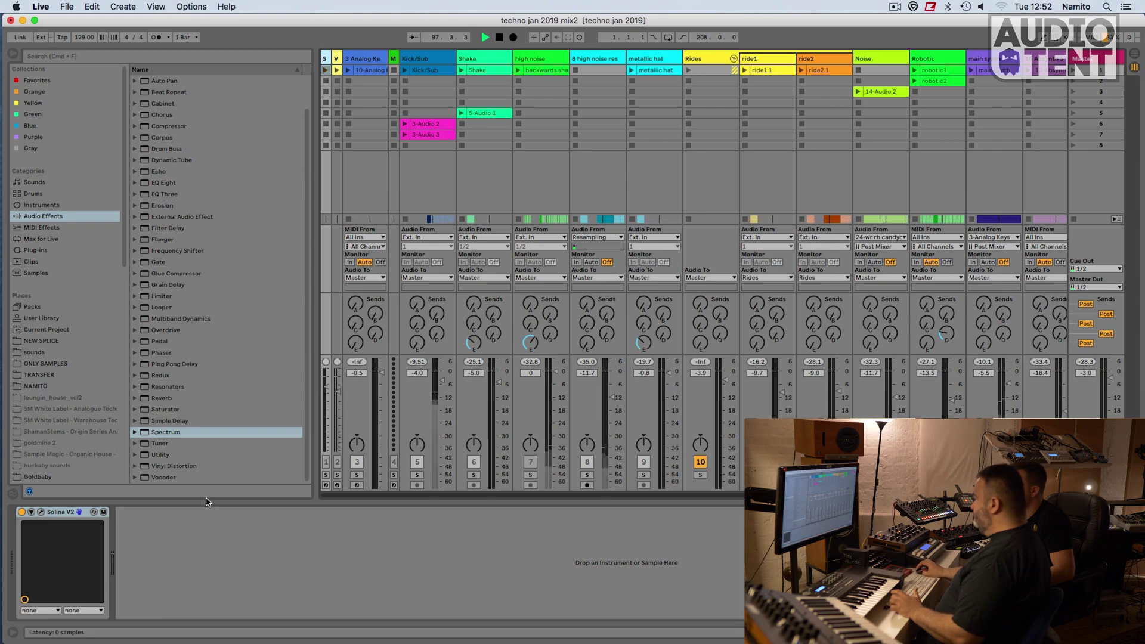
key("super+alt+p")
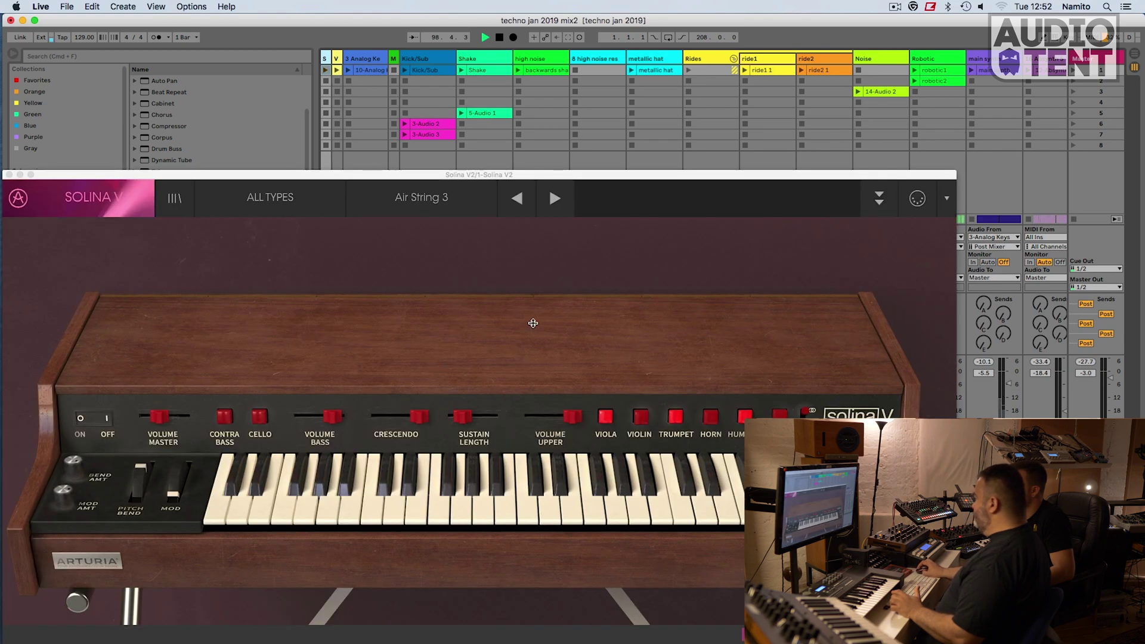
left_click_drag(623, 174, 706, 90)
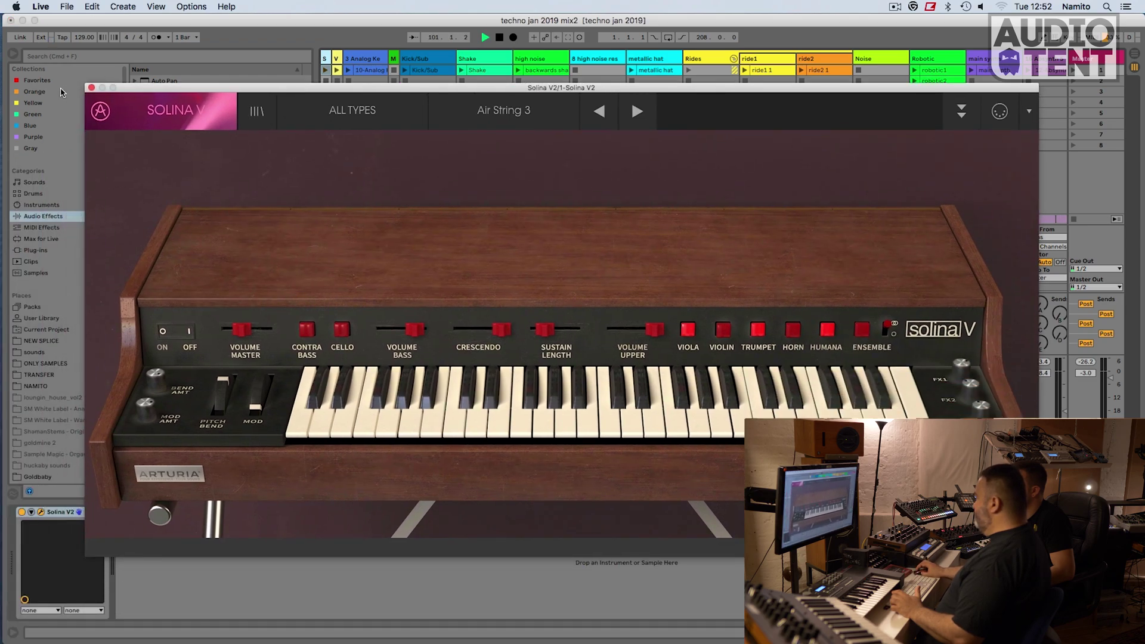
left_click(91, 87)
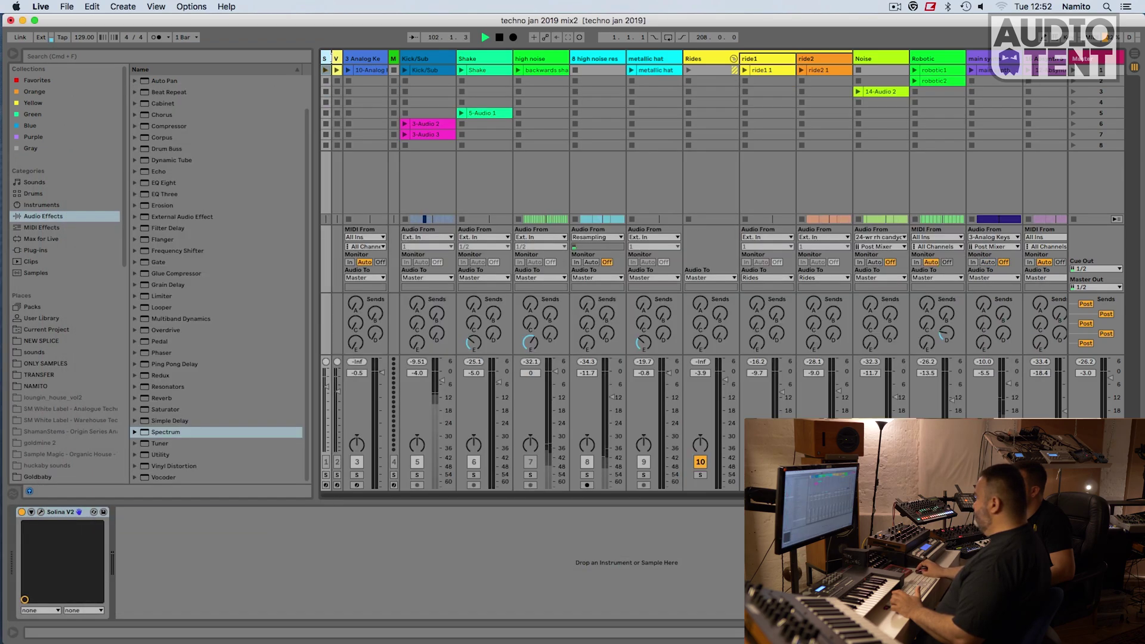
Step: Widen the Solina V2 track and examine the MIDI notes of its 15-Solina V2 5 clip
left_click_drag(331, 57, 407, 76)
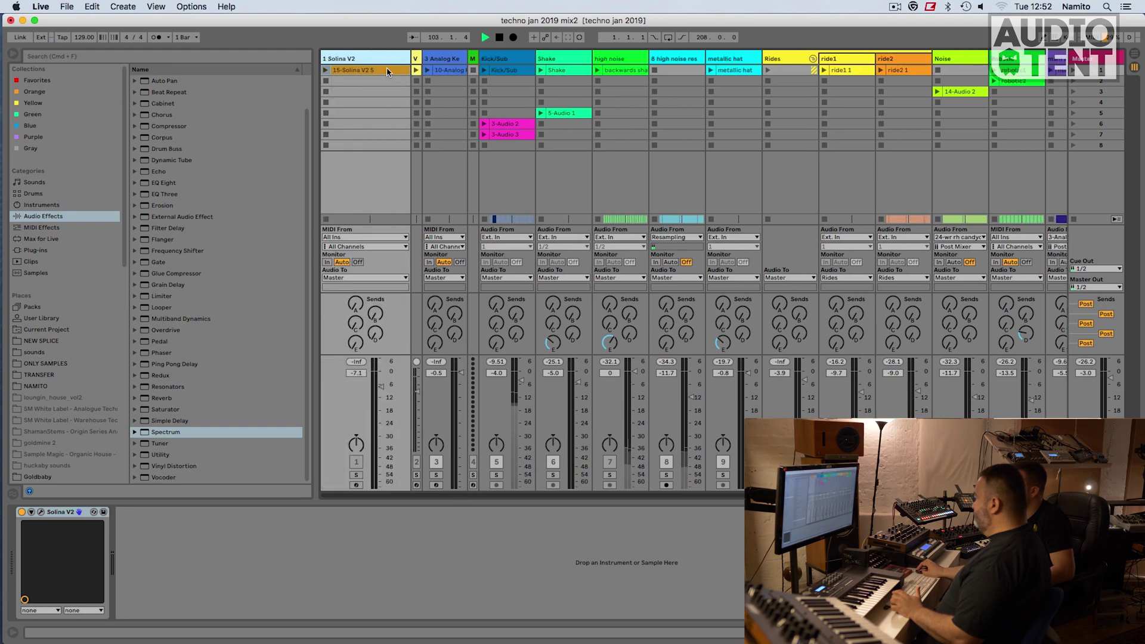
double_click(387, 70)
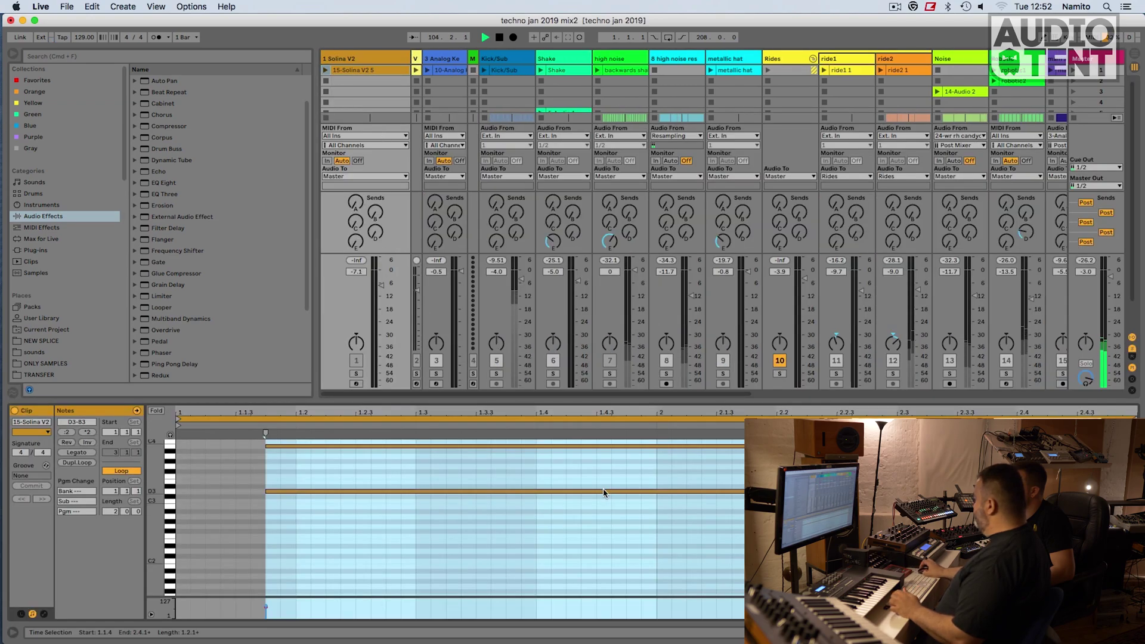
scroll(498, 524, "up", 3)
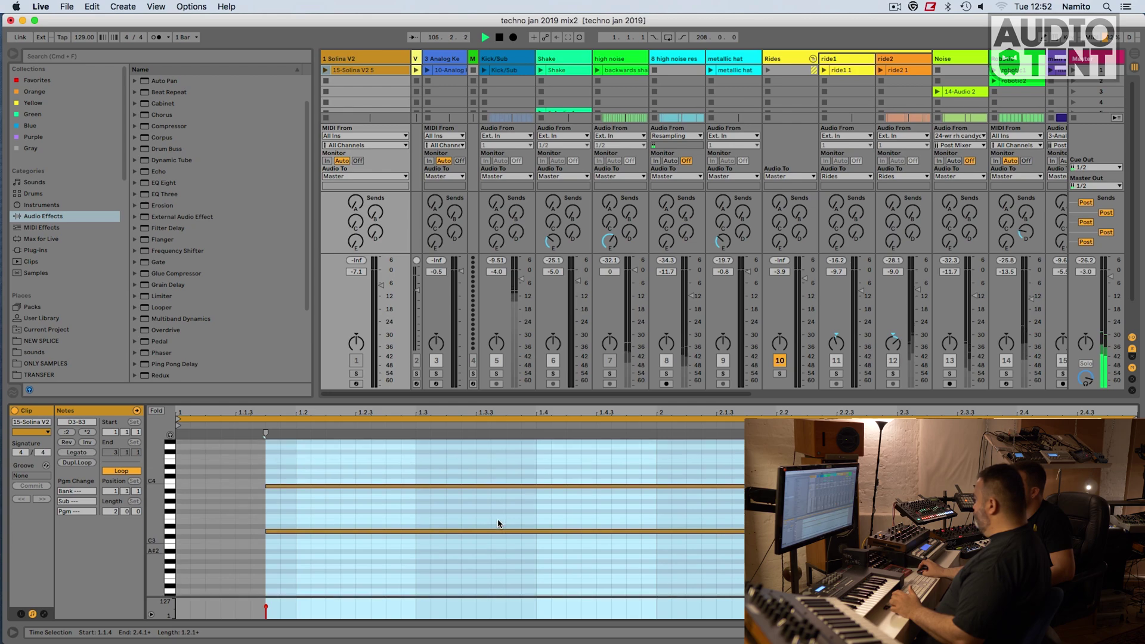
Step: Return to Arrangement View, move the solo from solina to virus, and display the virus 2 clip's sample
key("Tab")
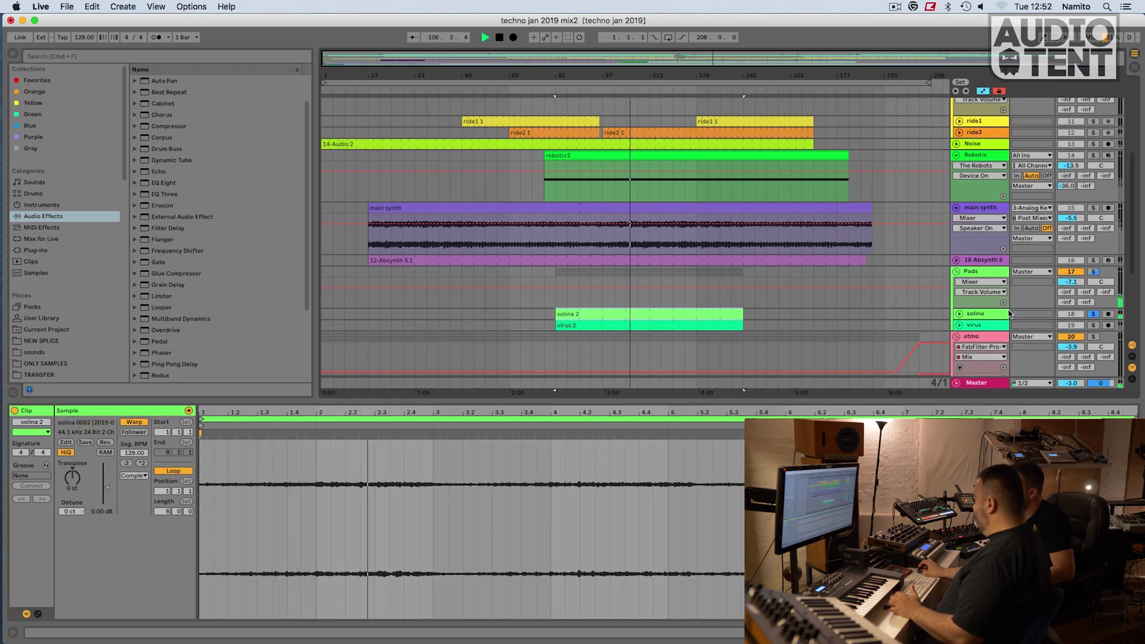
left_click(1095, 324)
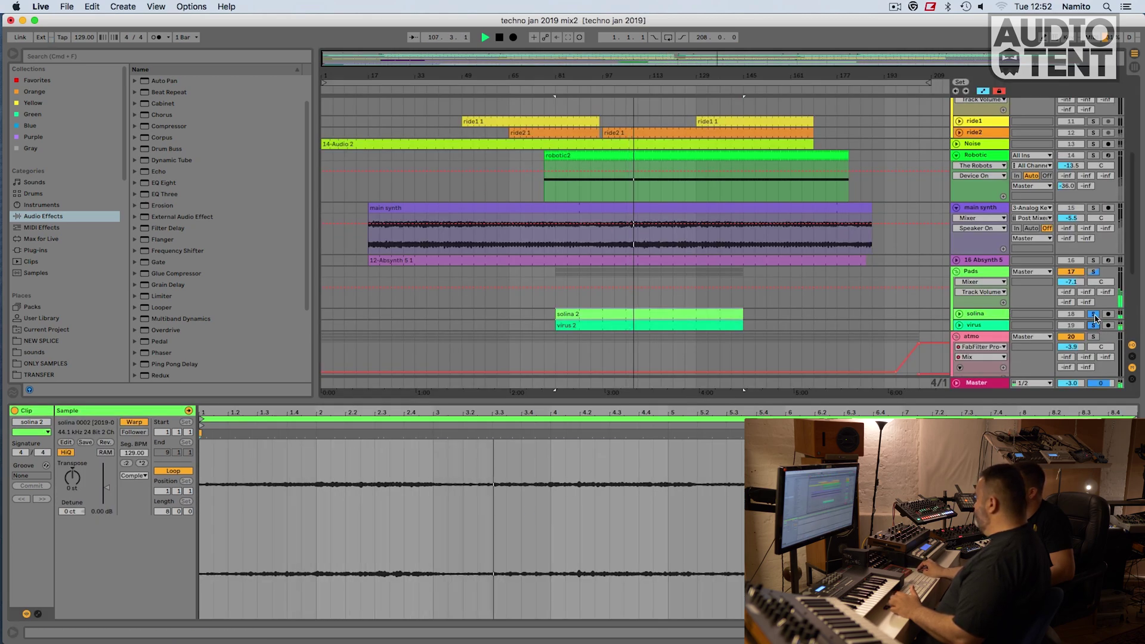
left_click(690, 324)
Step: Show the Virus TI clip's notes in Session View and inspect the Virus TI Snow instrument's patch browser
key("Tab")
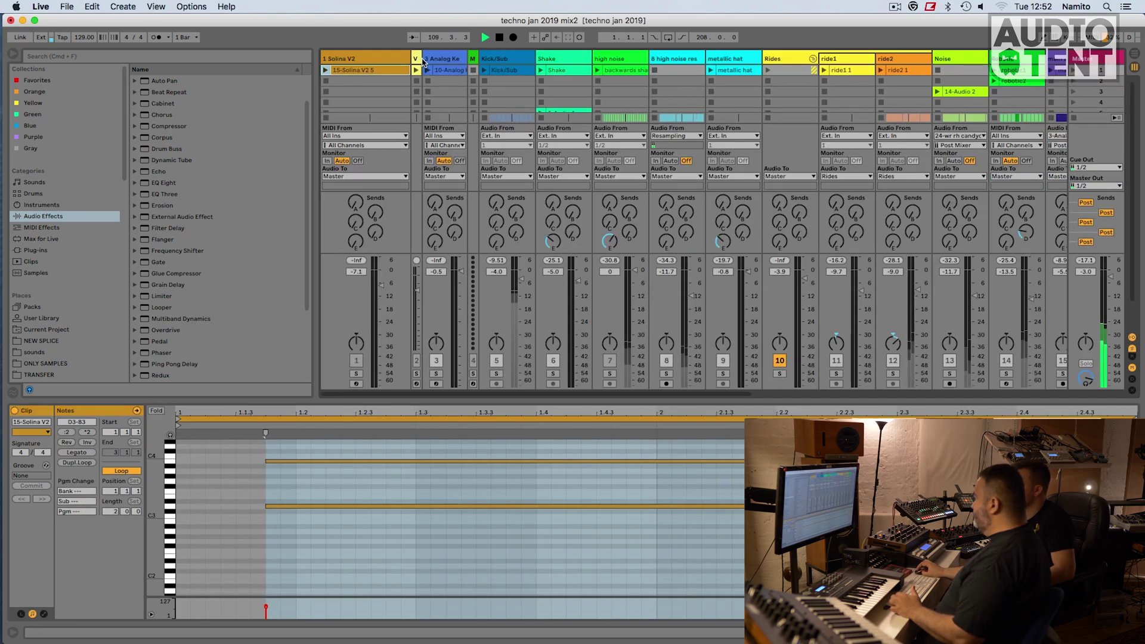
left_click(415, 70)
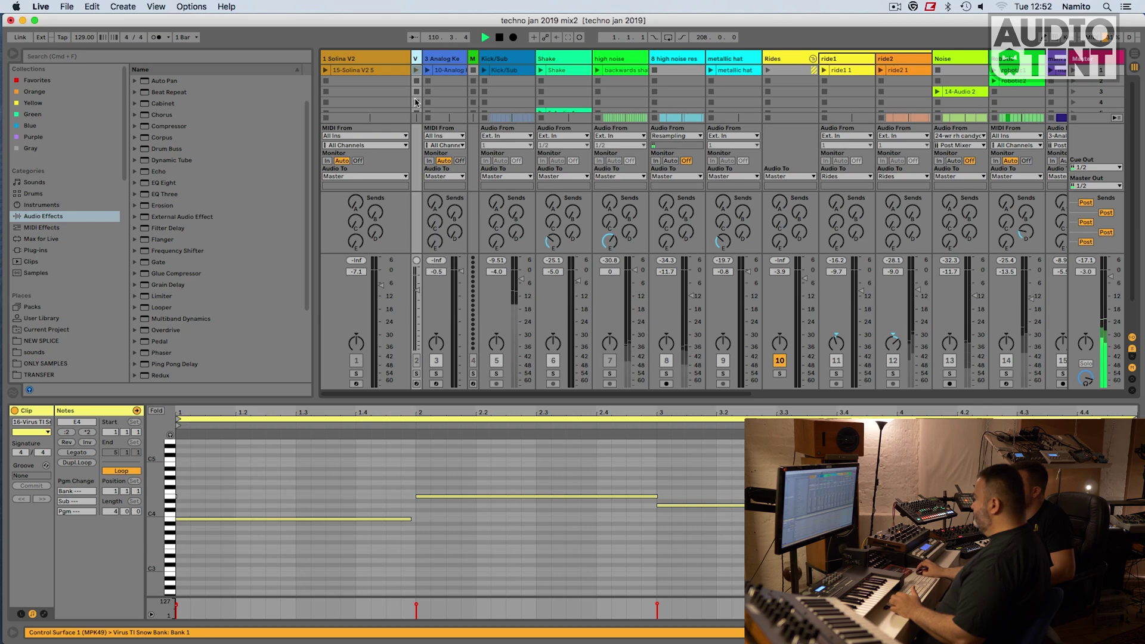
double_click(415, 60)
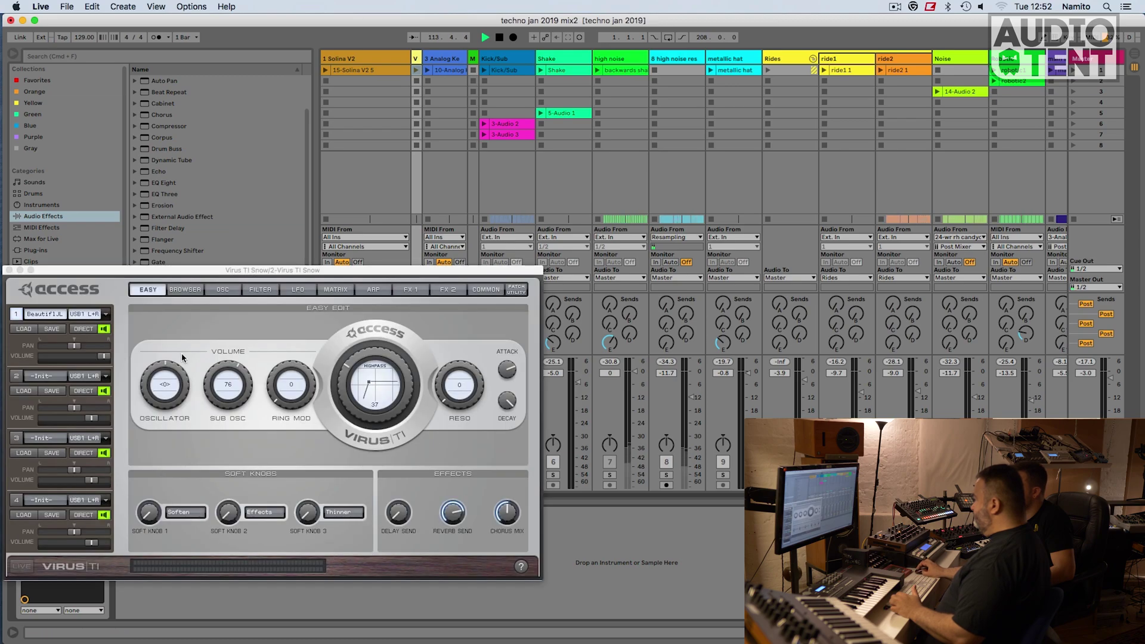
left_click_drag(197, 271, 317, 227)
left_click(307, 236)
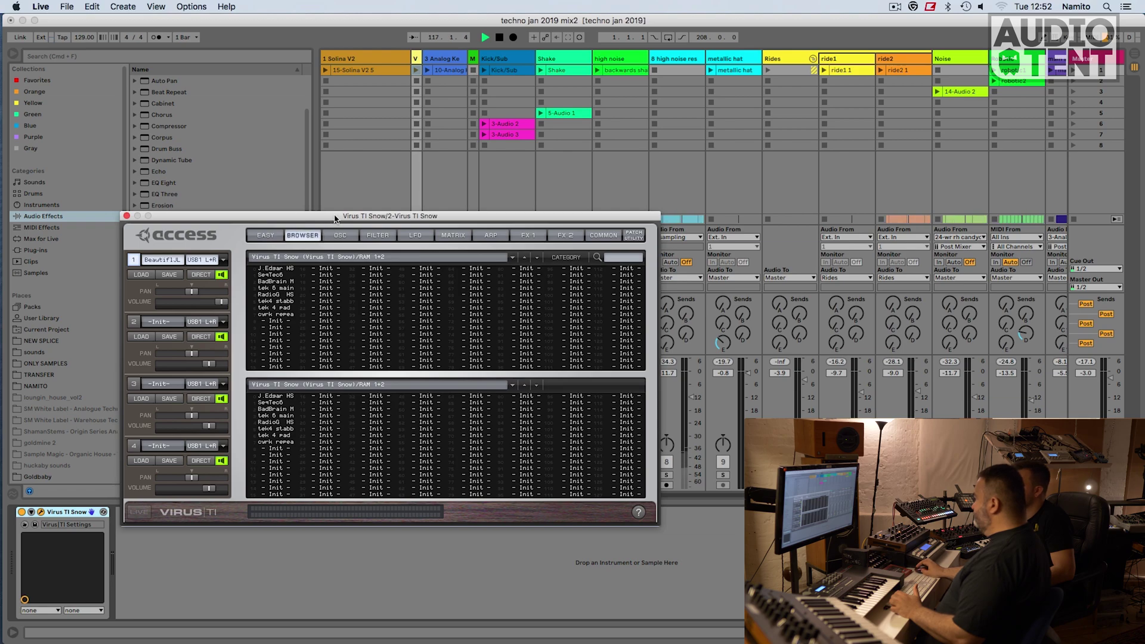
Step: Widen the Virus TI Snow track and examine its clip's MIDI notes with the plug-in window closed
double_click(415, 70)
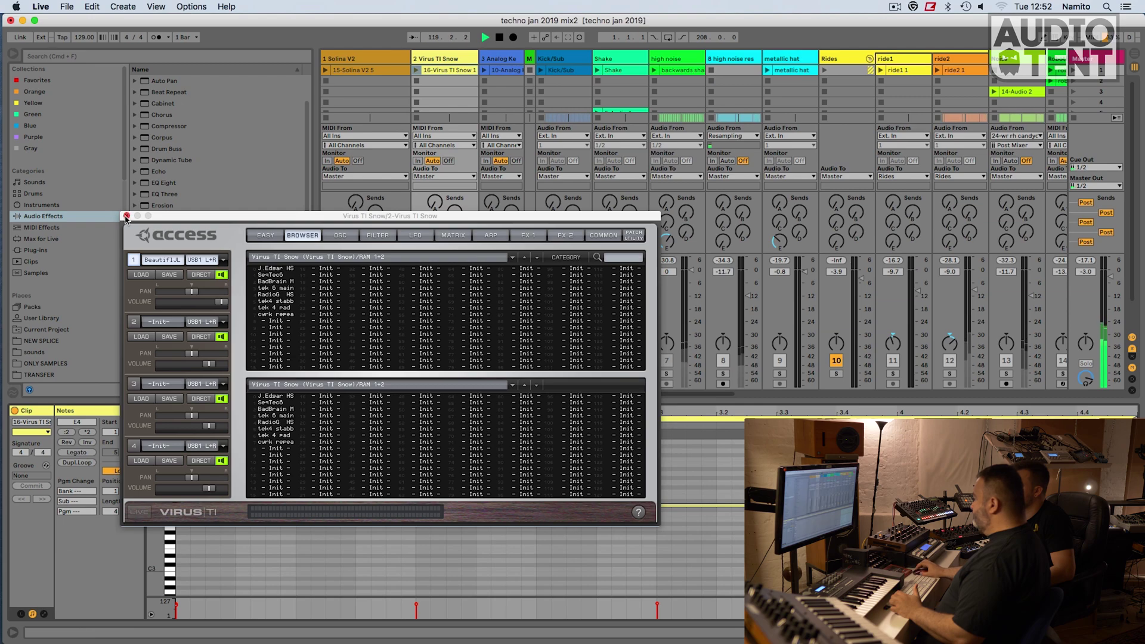
key("super+alt+p")
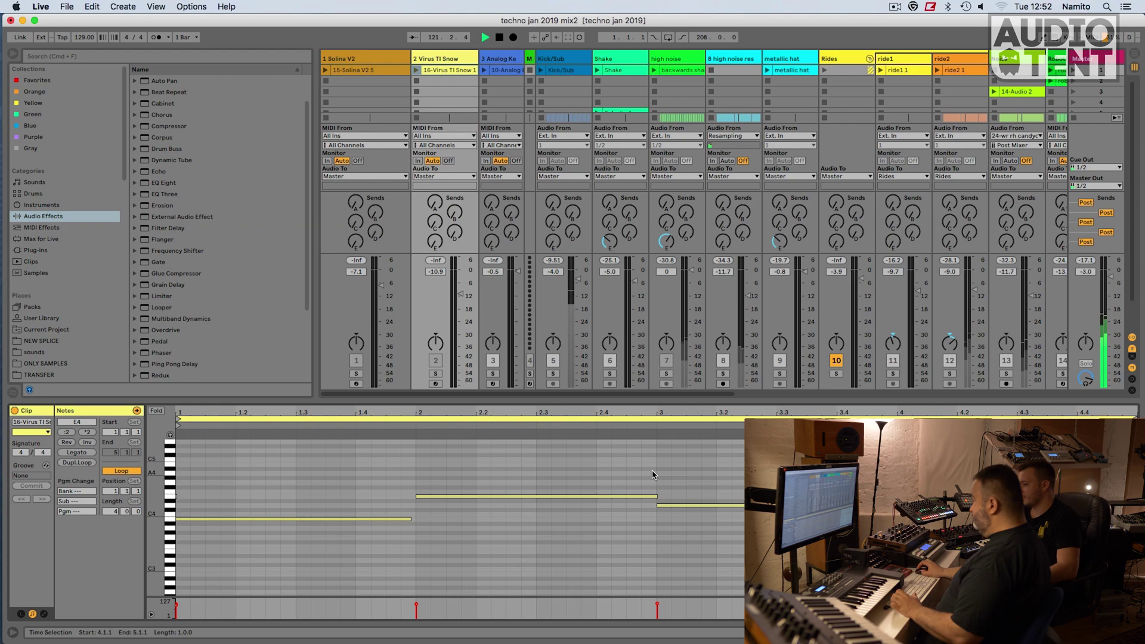
Step: Audition solina and virus soloed together in the arrangement from about bar 99, stop playback, and clear their solos
key("Tab")
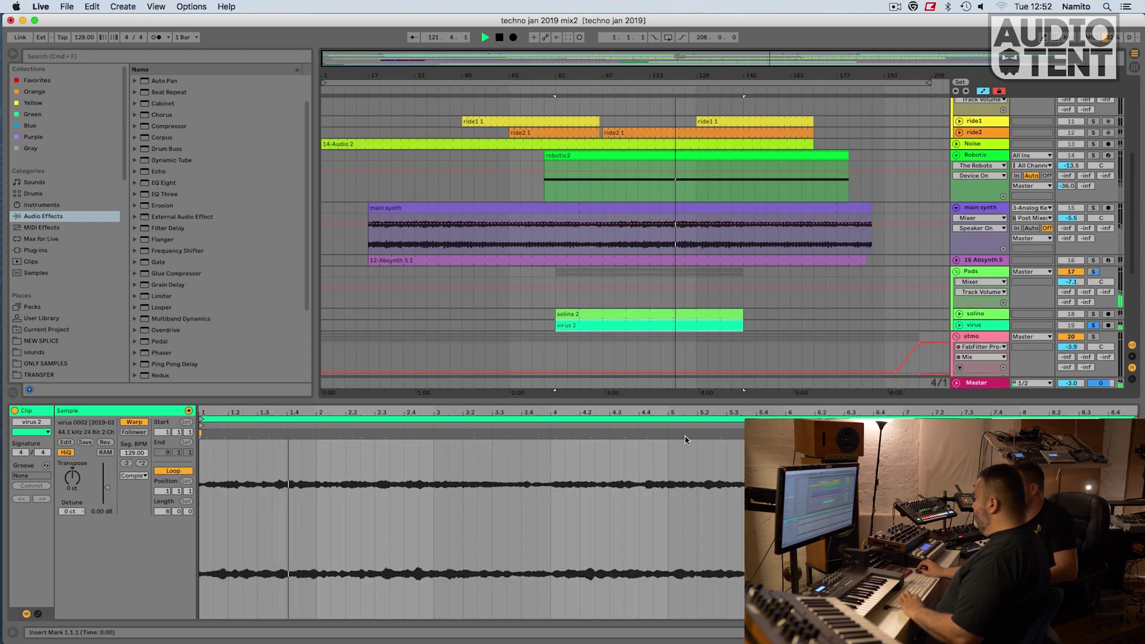
left_click(1094, 272)
left_click(1095, 314)
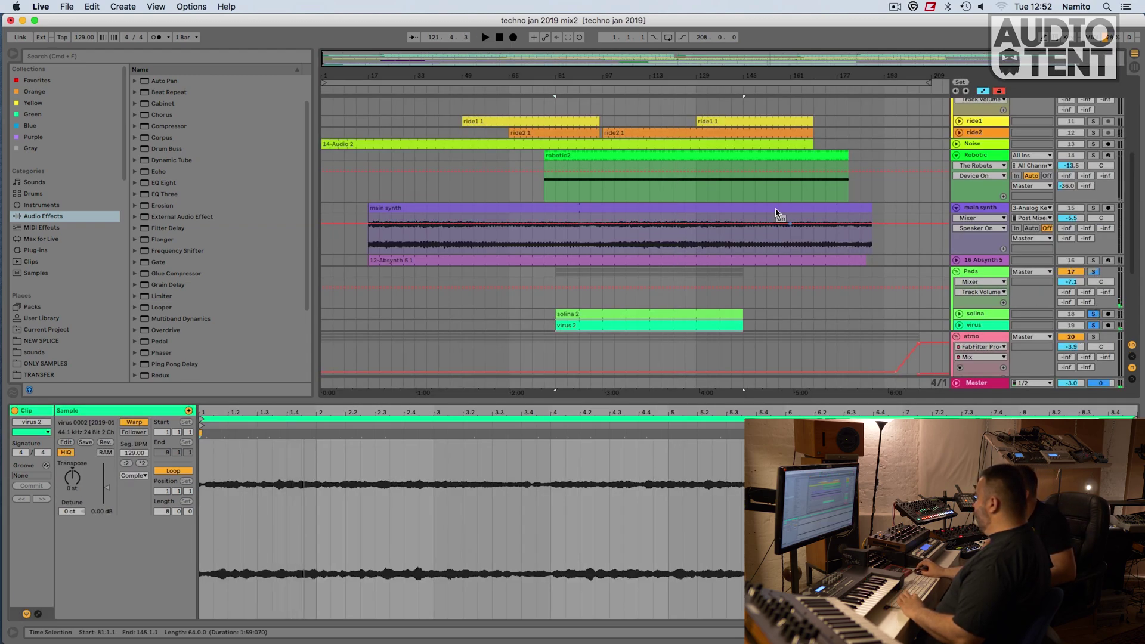
left_click(608, 87)
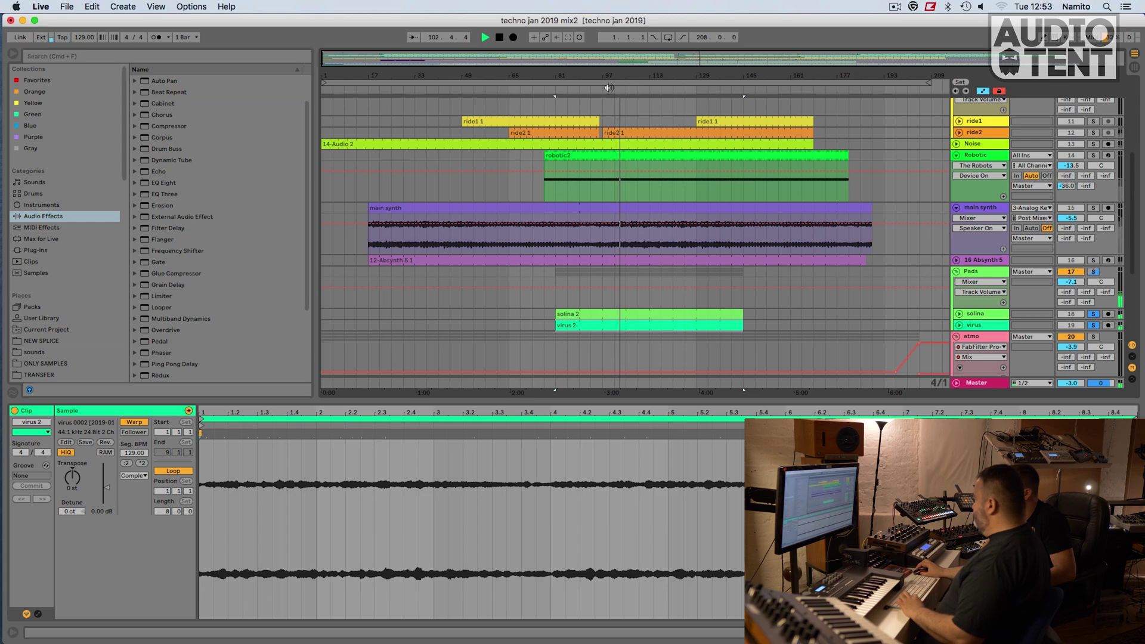
key("space")
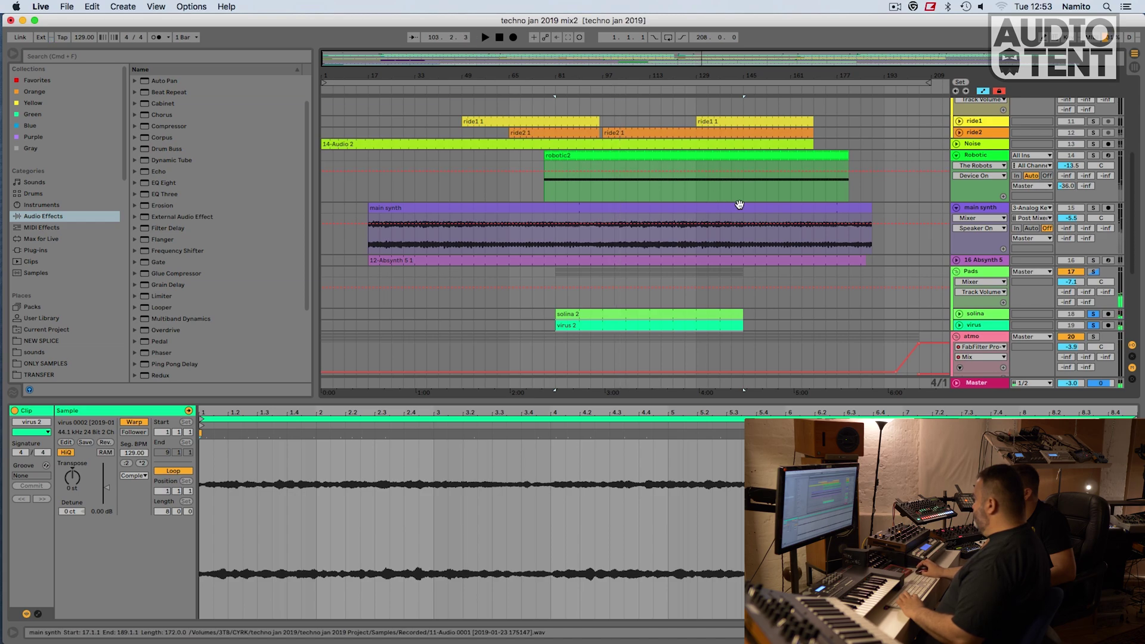
left_click(1094, 325)
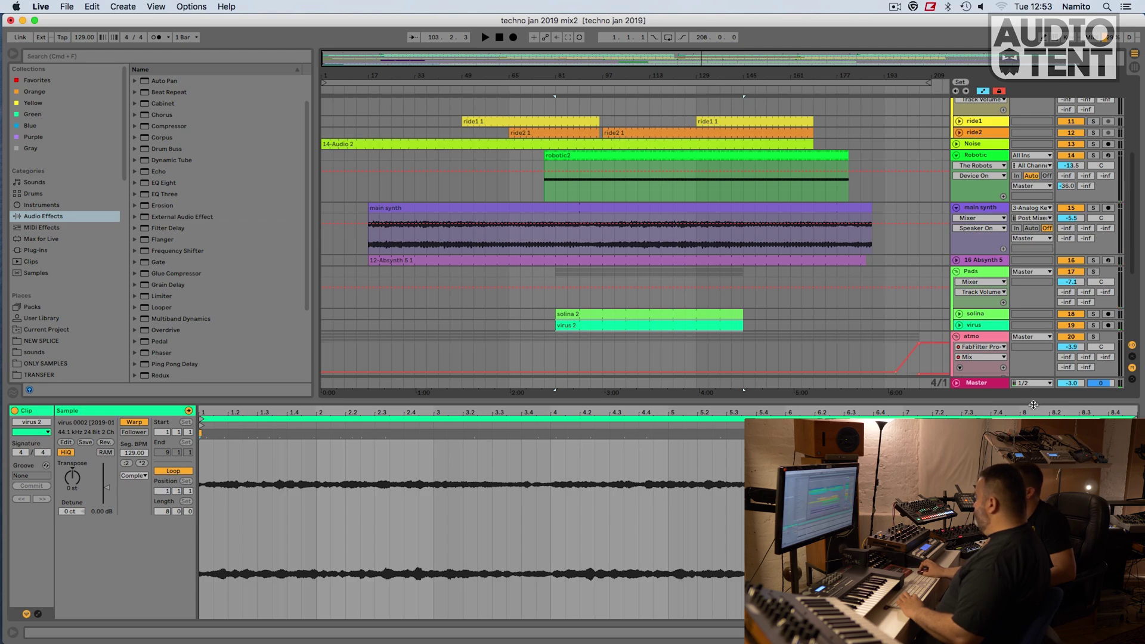
Step: Show the return tracks in Session View and inspect FabFilter Pro-Q 2 on the high para comp return
key("super+alt+l")
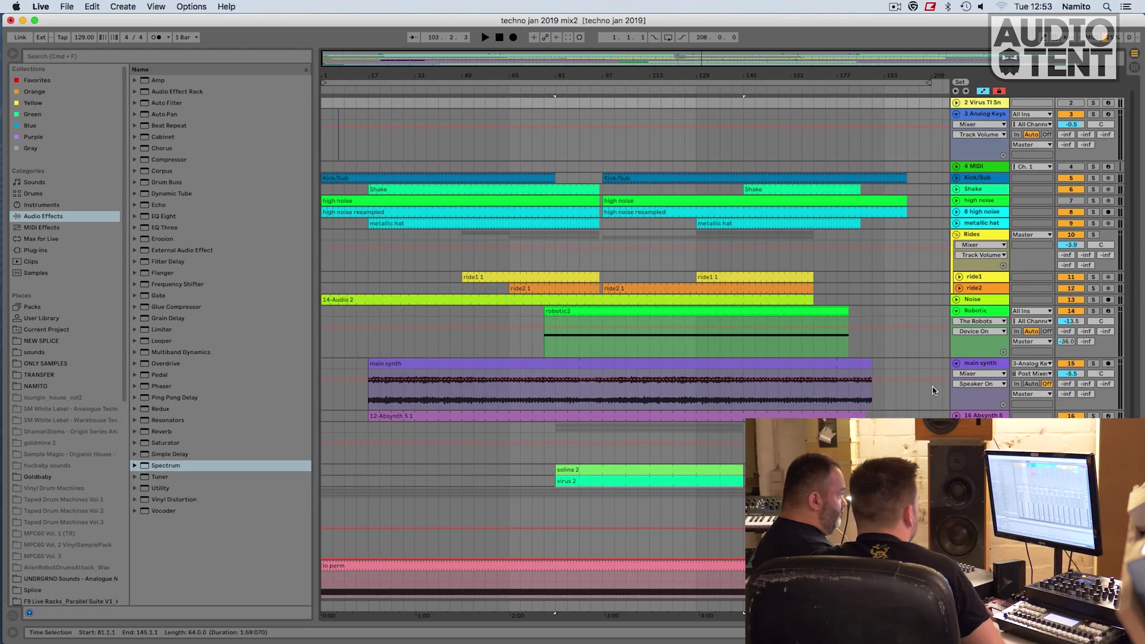
key("Tab")
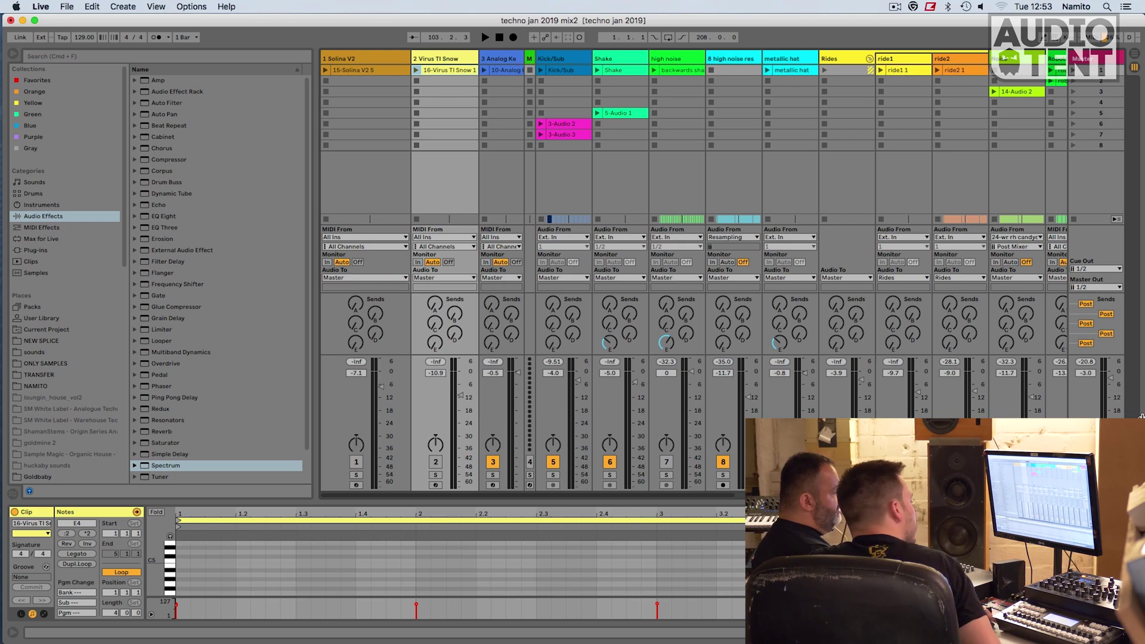
key("super+alt+r")
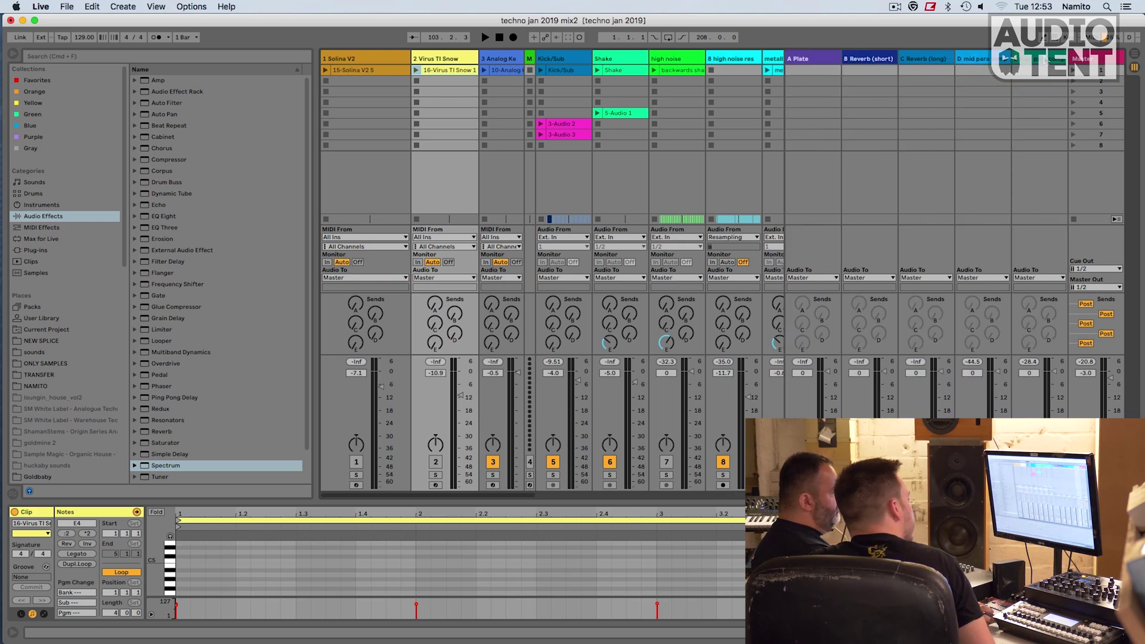
left_click(1048, 60)
left_click(1048, 60)
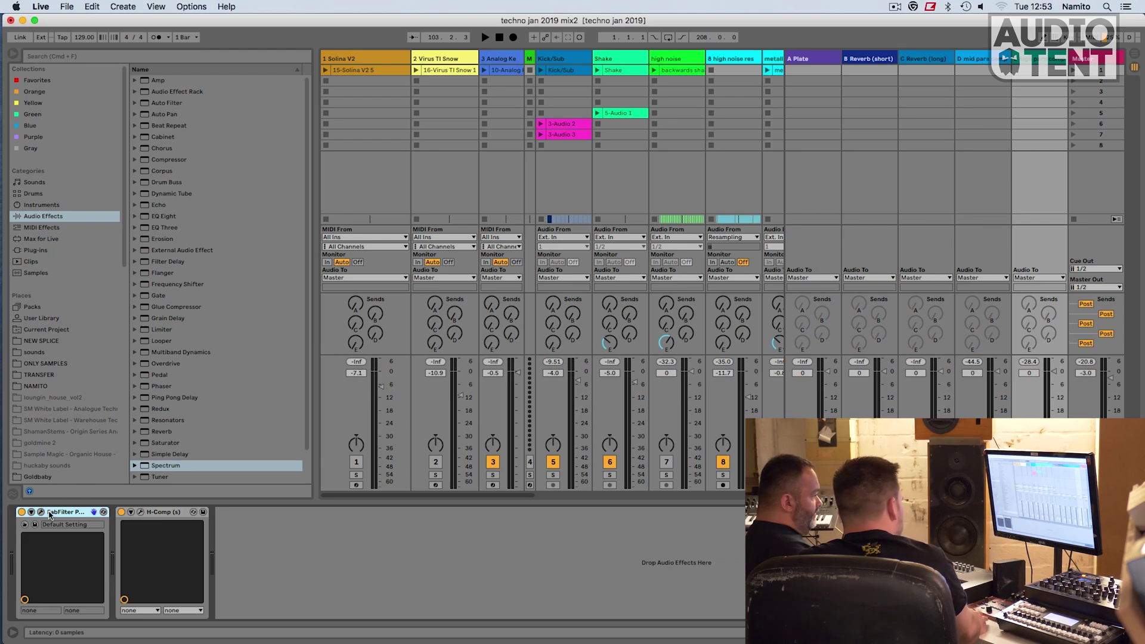
left_click(41, 512)
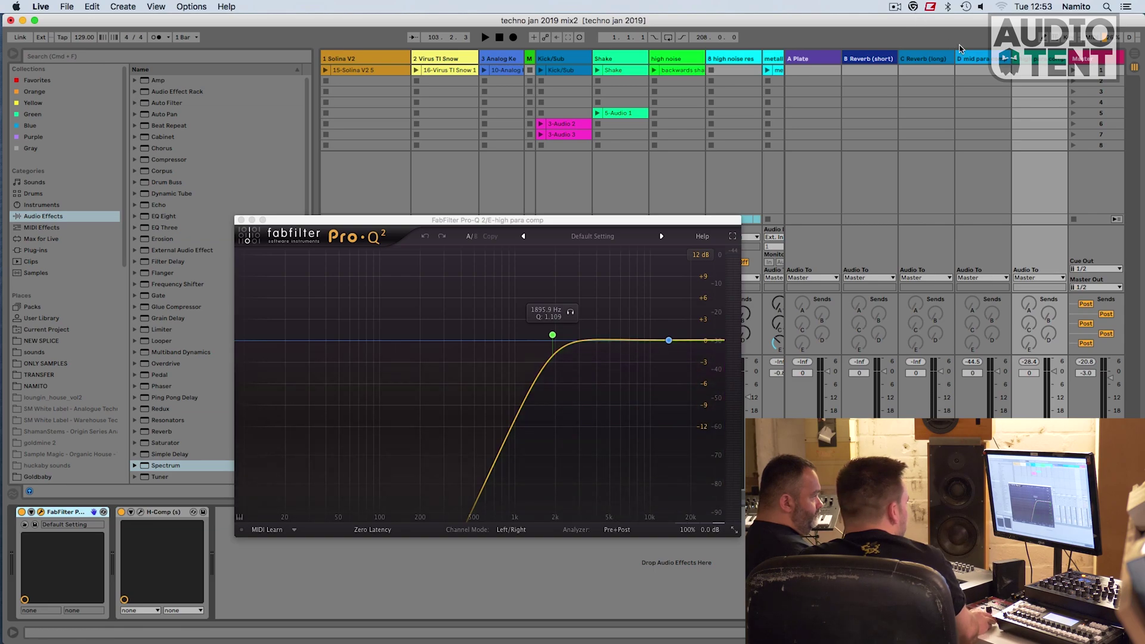
Step: Inspect FabFilter Pro-Q 2 on the mid para comp return and close its window
left_click(951, 67)
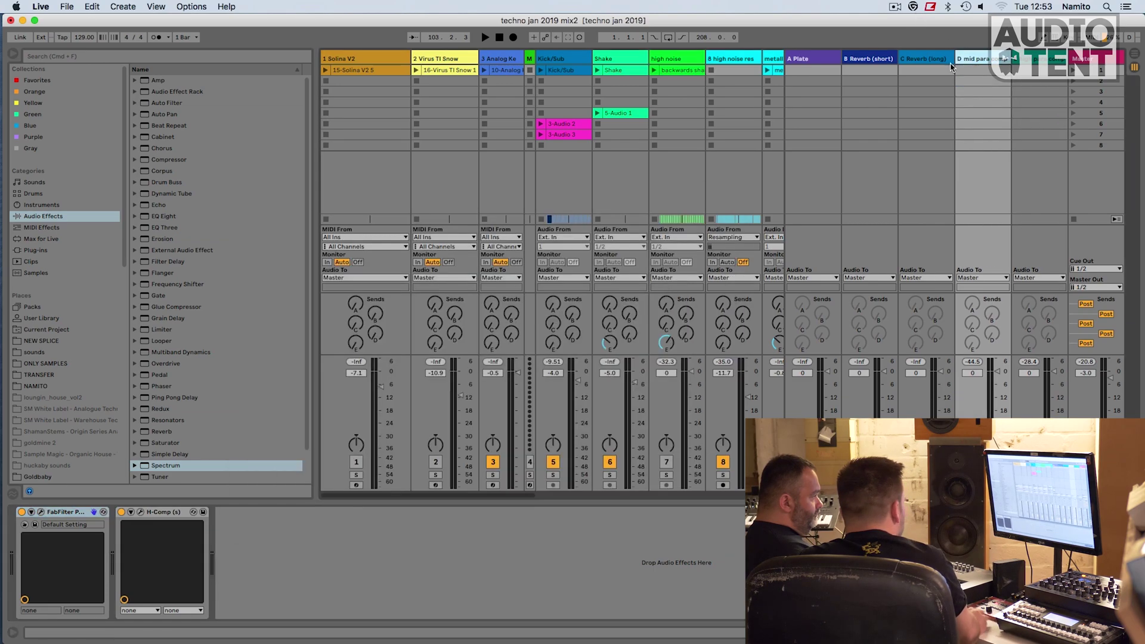
left_click(40, 513)
left_click(40, 512)
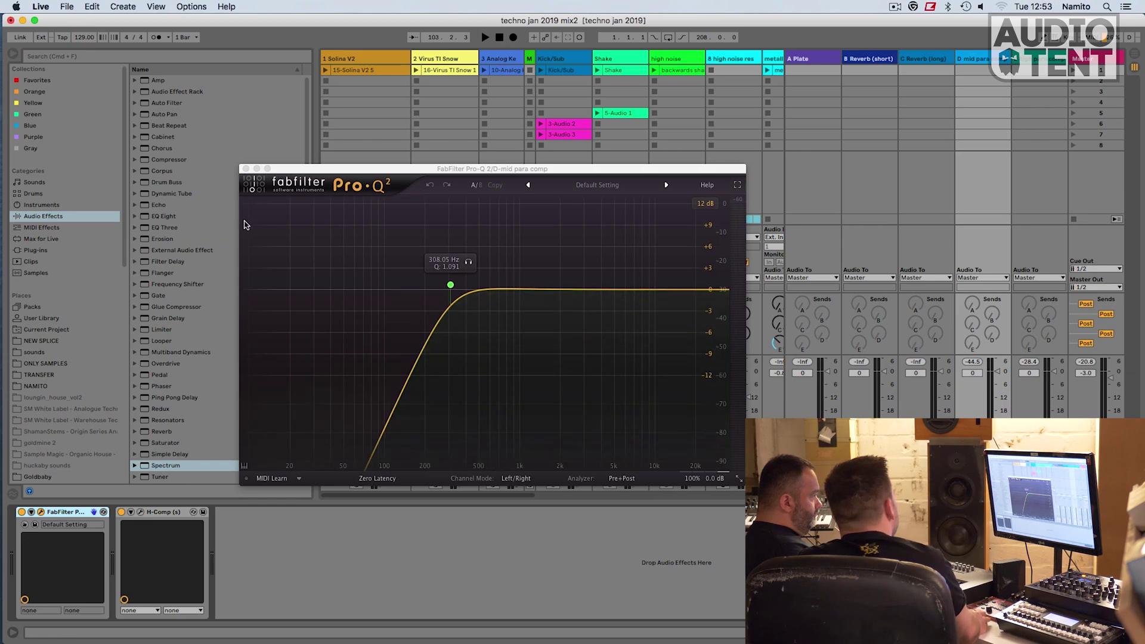
left_click(245, 169)
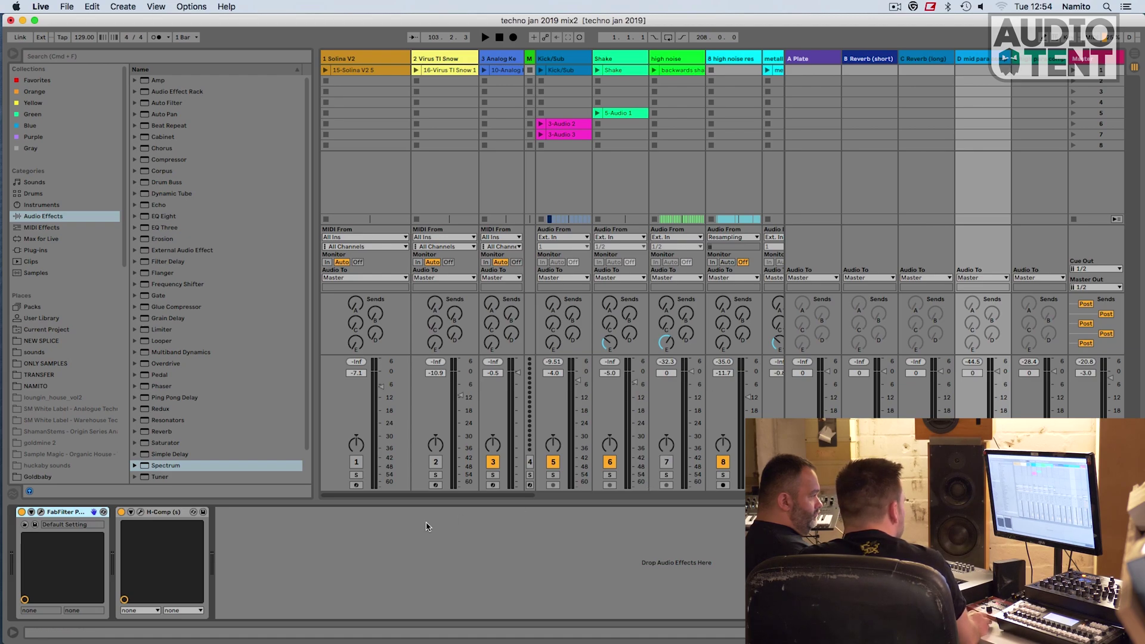
Step: Solo the metallic hat track and play it from bar 81, viewing it in both the arrangement and the session mixer
left_click_drag(438, 496, 516, 486)
left_click(542, 475)
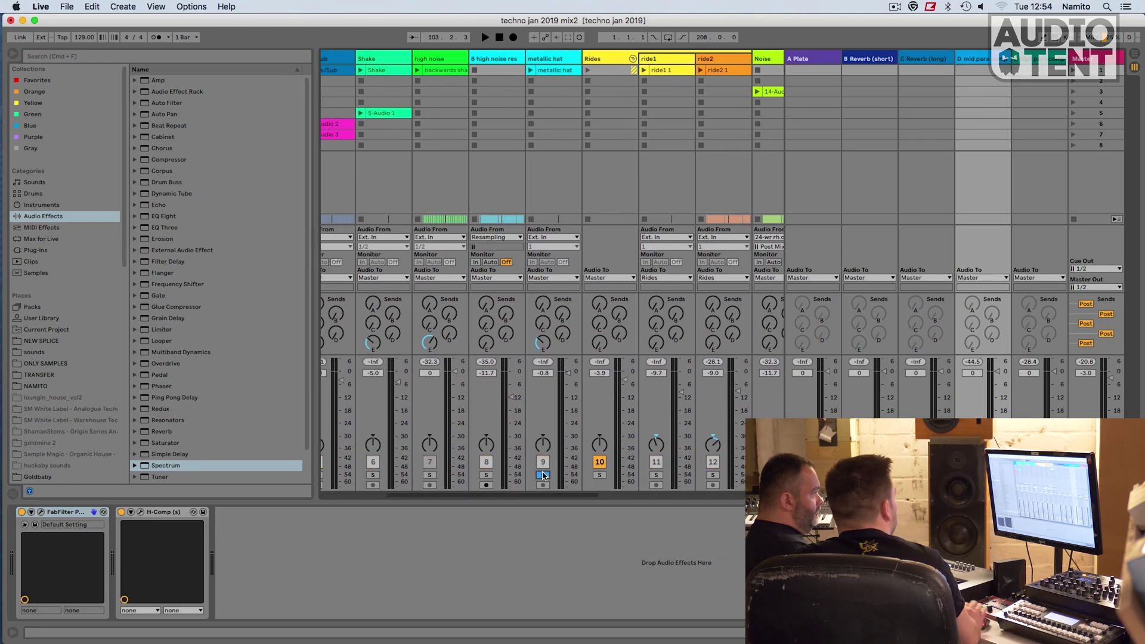
key("space")
key("Tab")
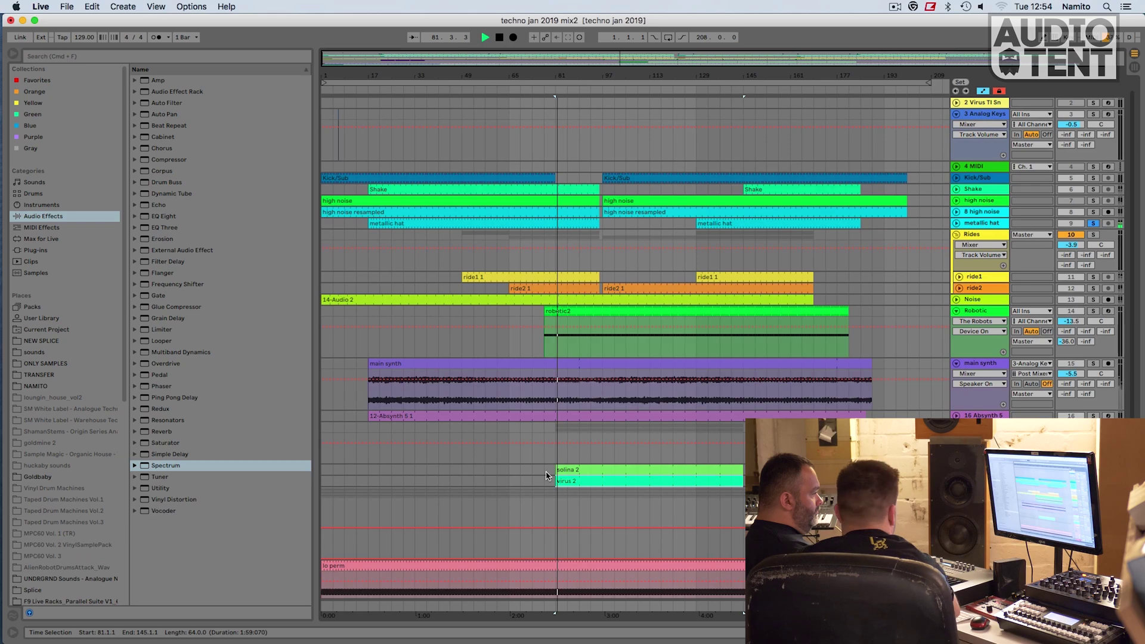
key("Tab")
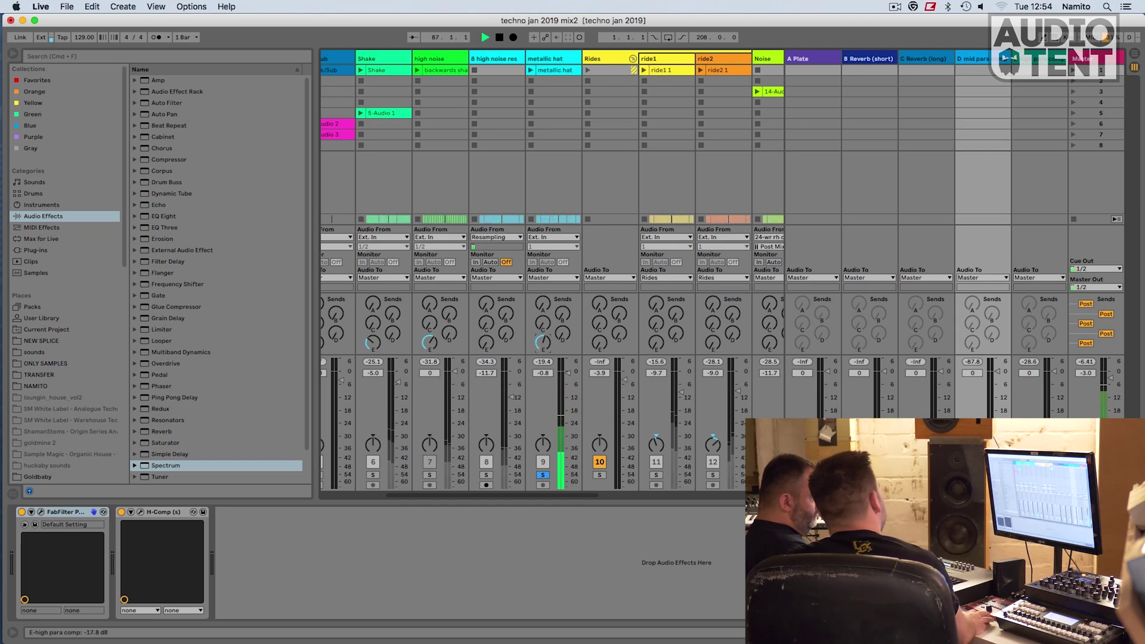
Step: Raise the metallic hat's high para comp send to about -6 dB during playback, and pull it back down
left_click_drag(543, 343, 540, 346)
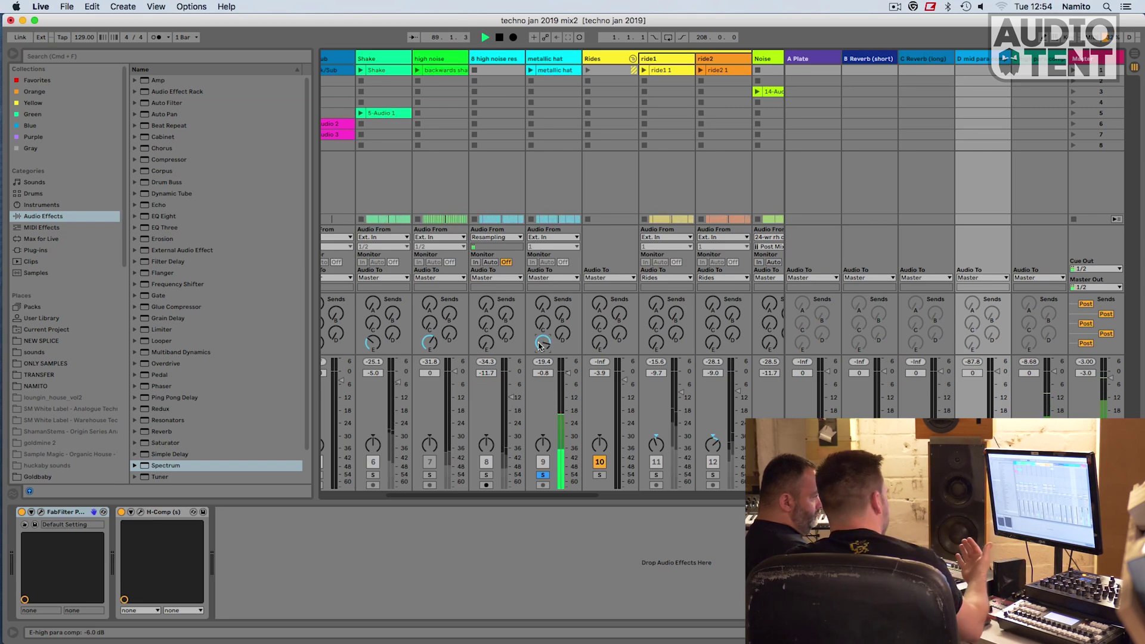
left_click_drag(540, 345, 540, 370)
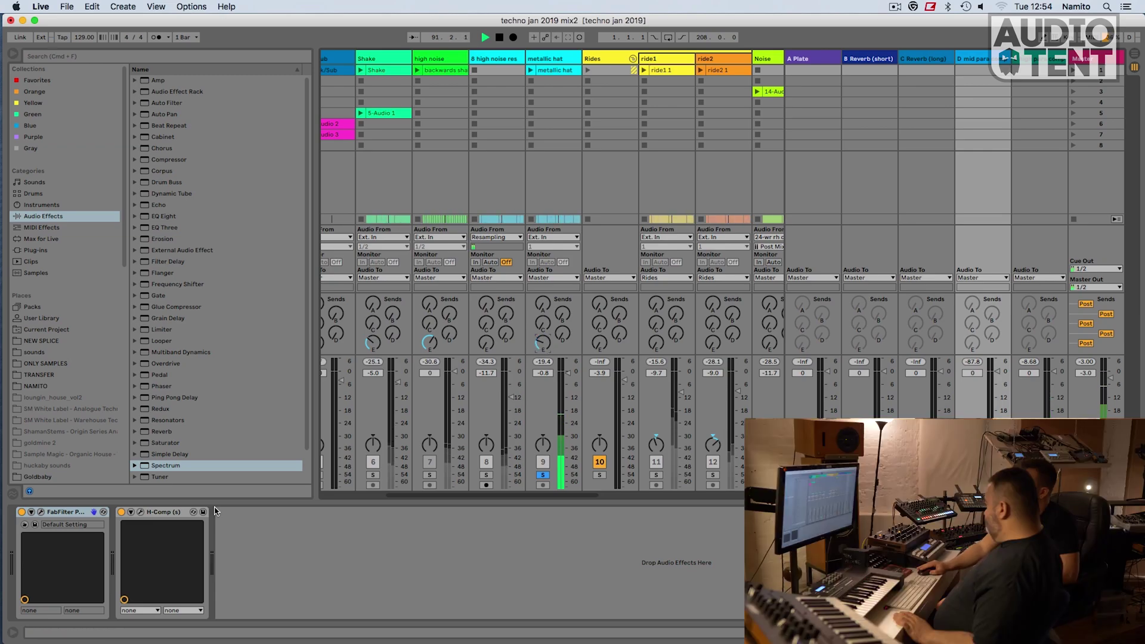
Step: Inspect H-Comp on the mid para comp return, close its window, and clear the metallic hat solo
left_click(140, 511)
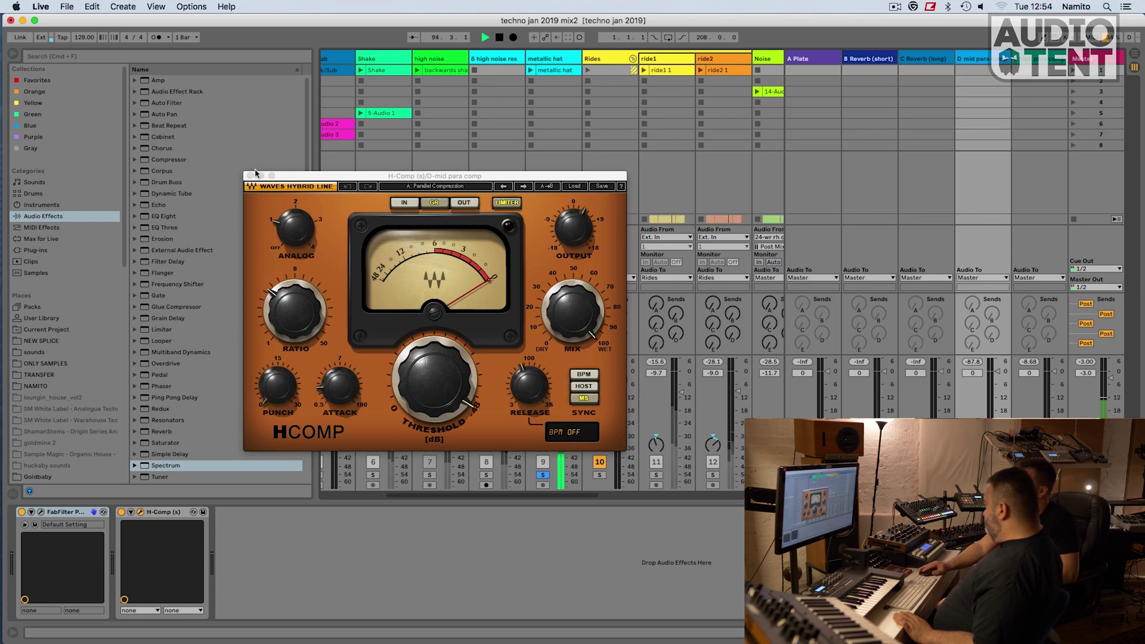
left_click(250, 176)
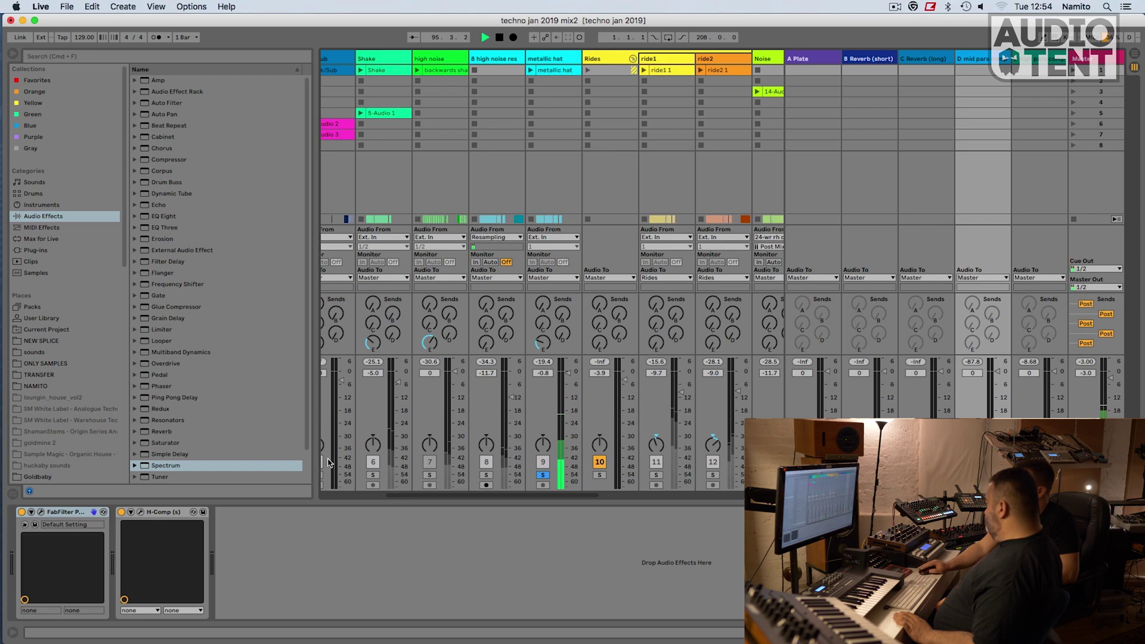
left_click(544, 475)
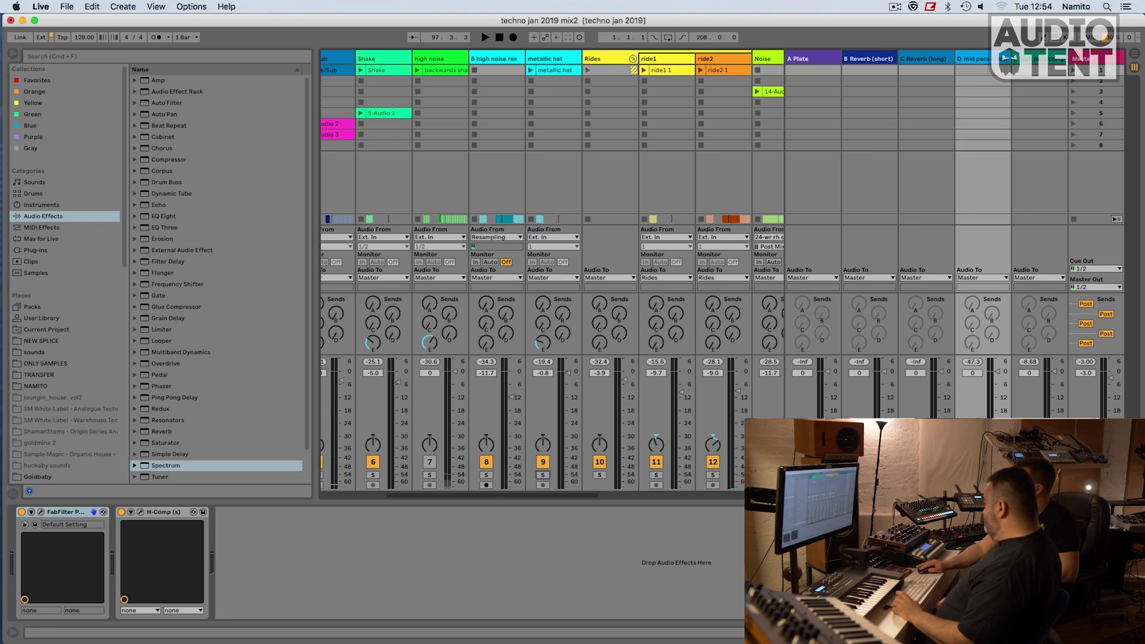
Step: Go back to the Arrangement View with the playback position at bar 1, and fold the Robotic and main synth tracks
left_click(786, 323)
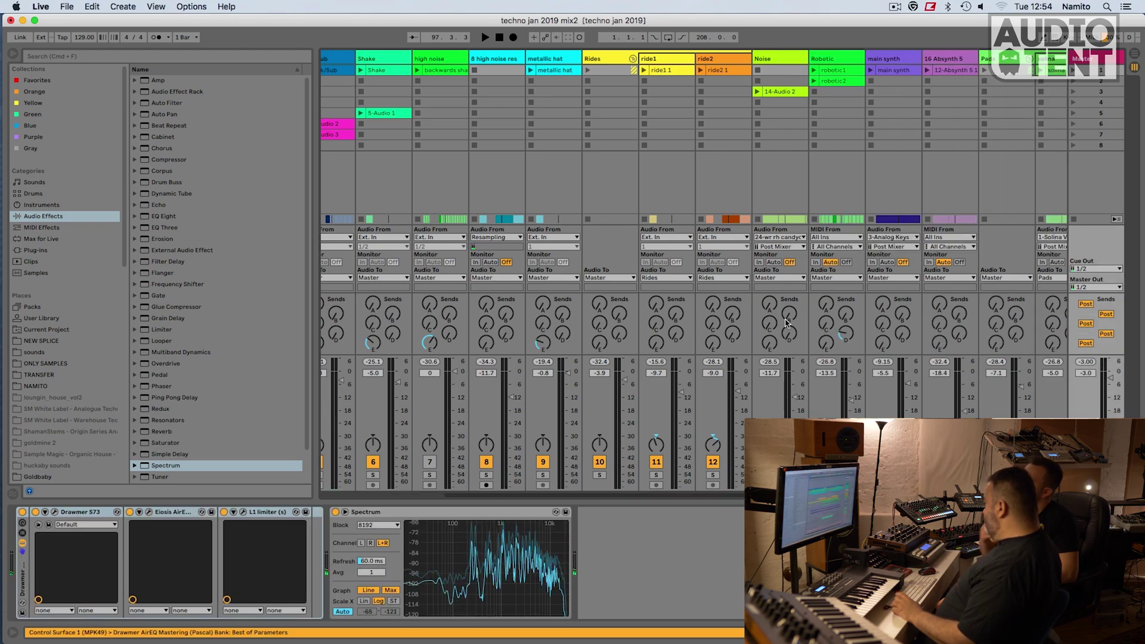
key("Tab")
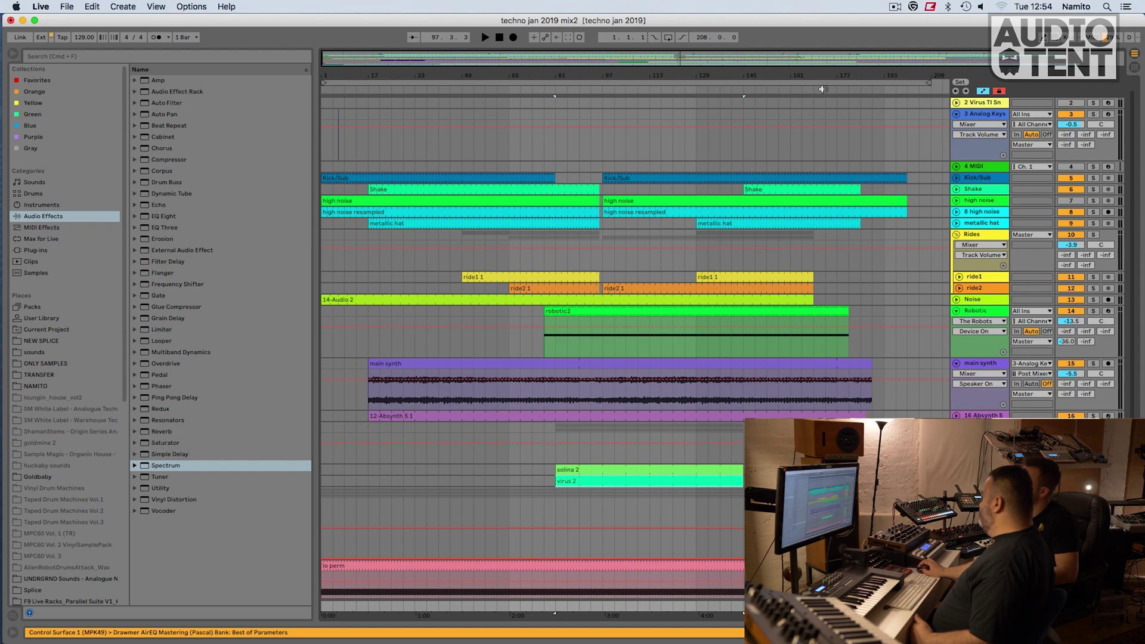
left_click(501, 36)
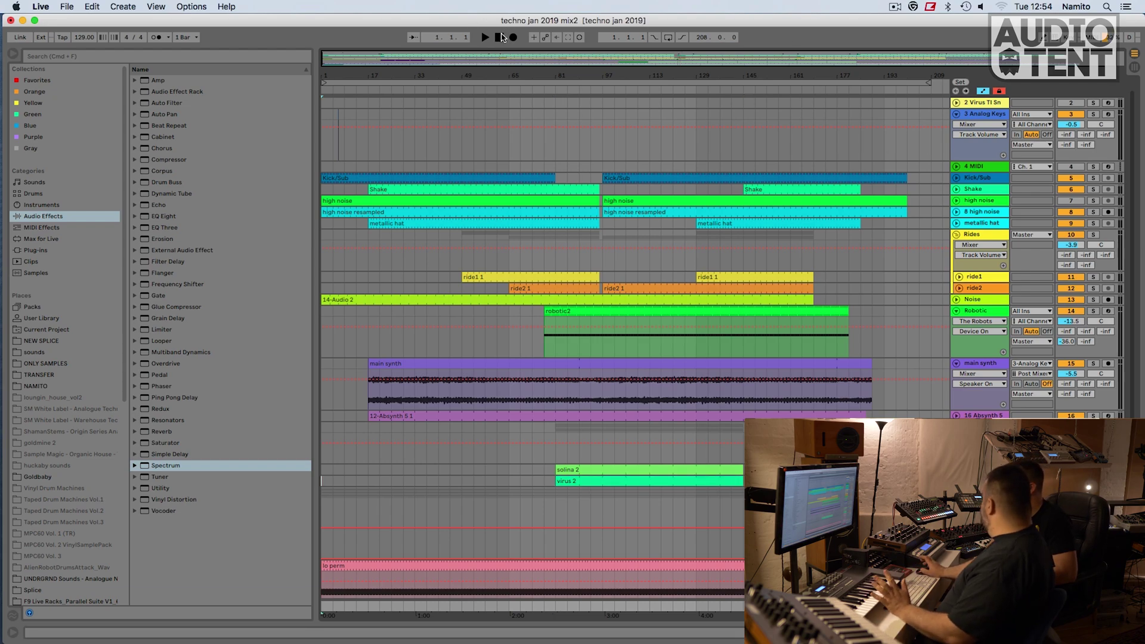
left_click(957, 311)
left_click(955, 322)
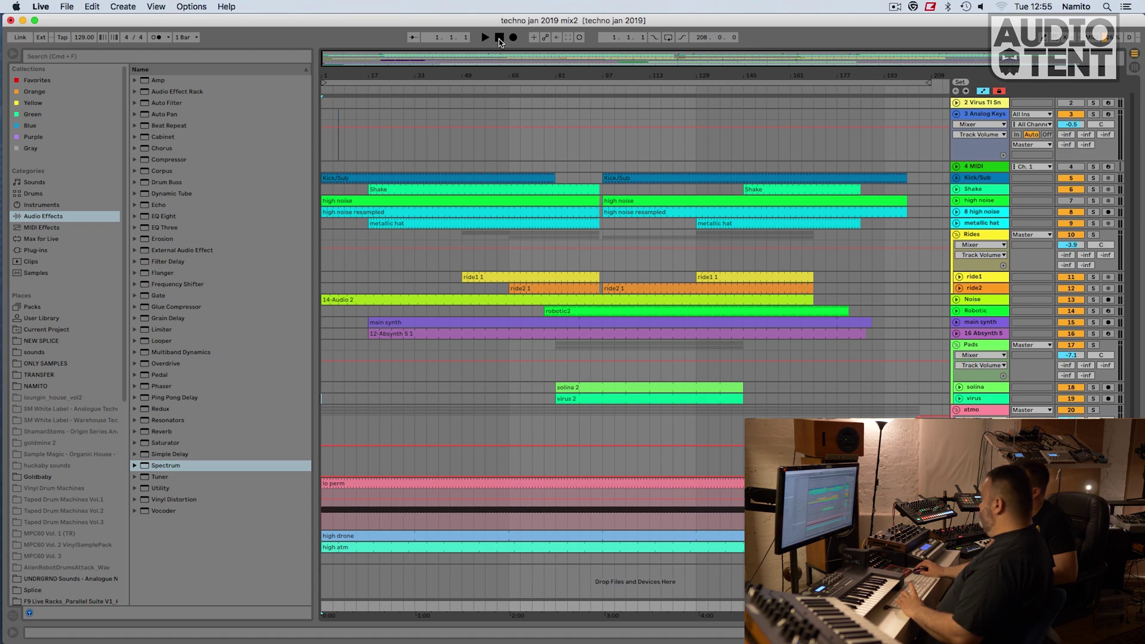
Step: Play the full arrangement from the beginning, and restart playback at about bar 13
key("space")
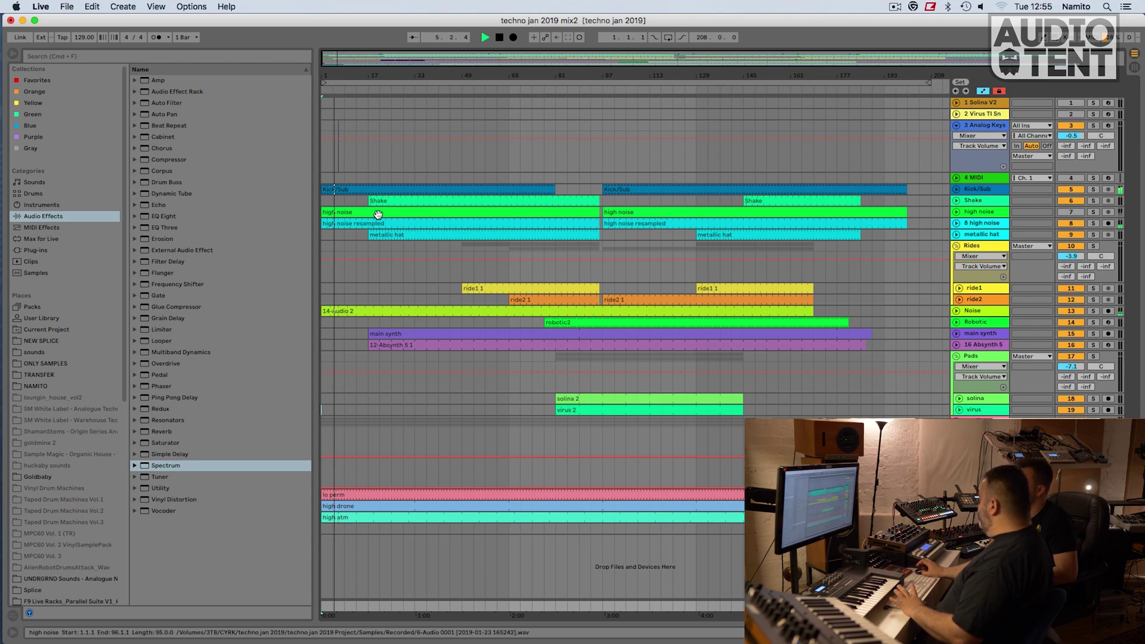
key("space")
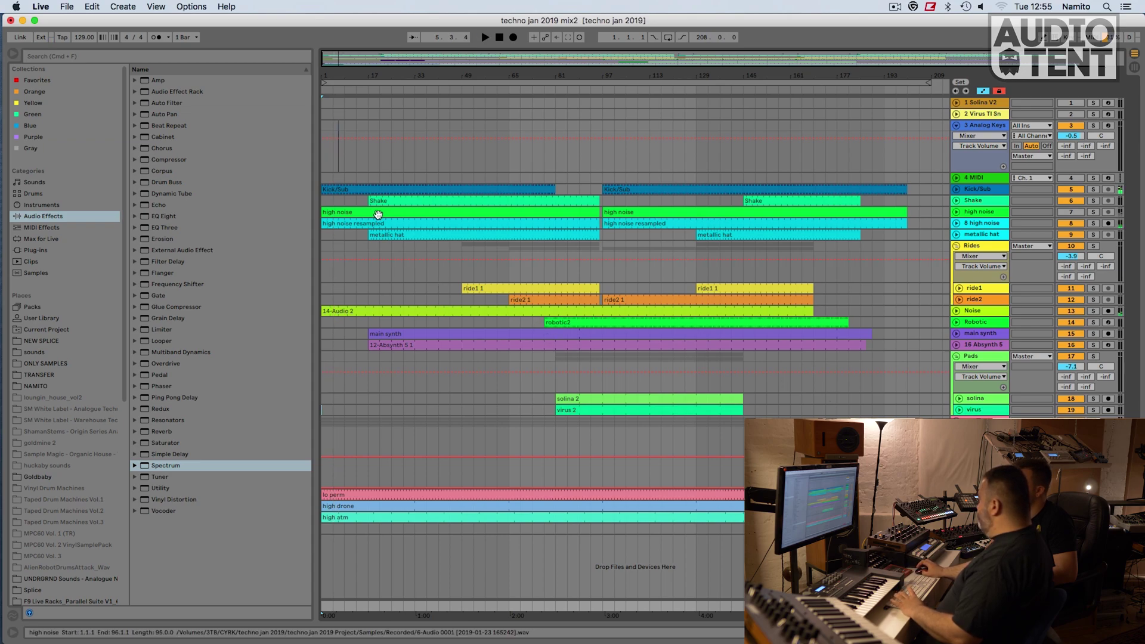
left_click(357, 90)
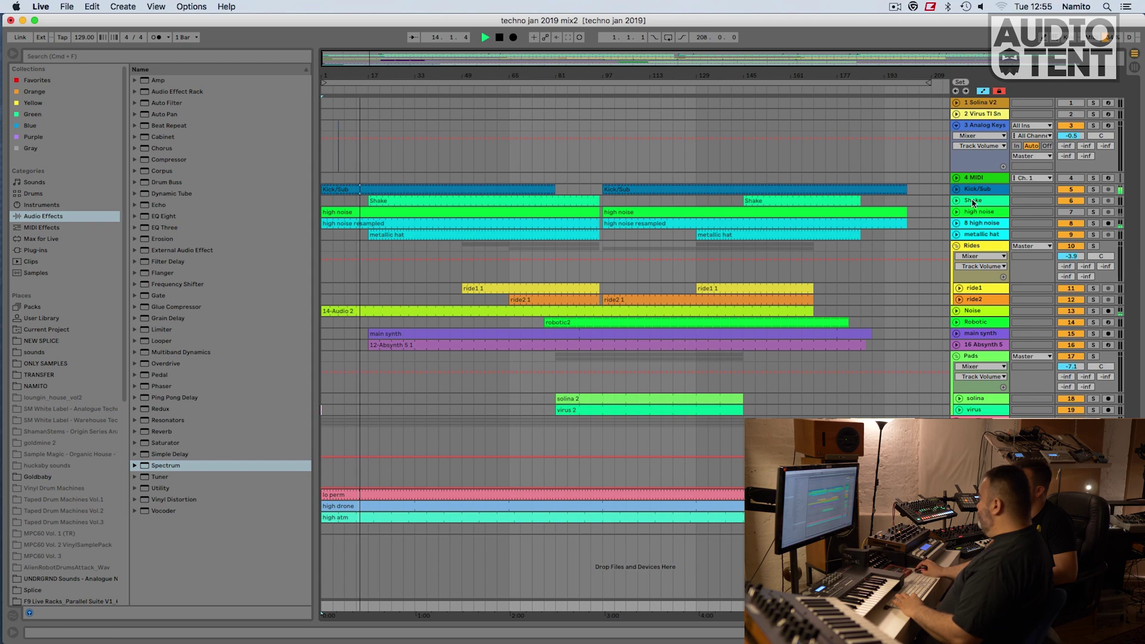
Step: Show the Kick/Sub track's device chain, unfold the track, and audition the intro from about bars 15 and 18
double_click(987, 191)
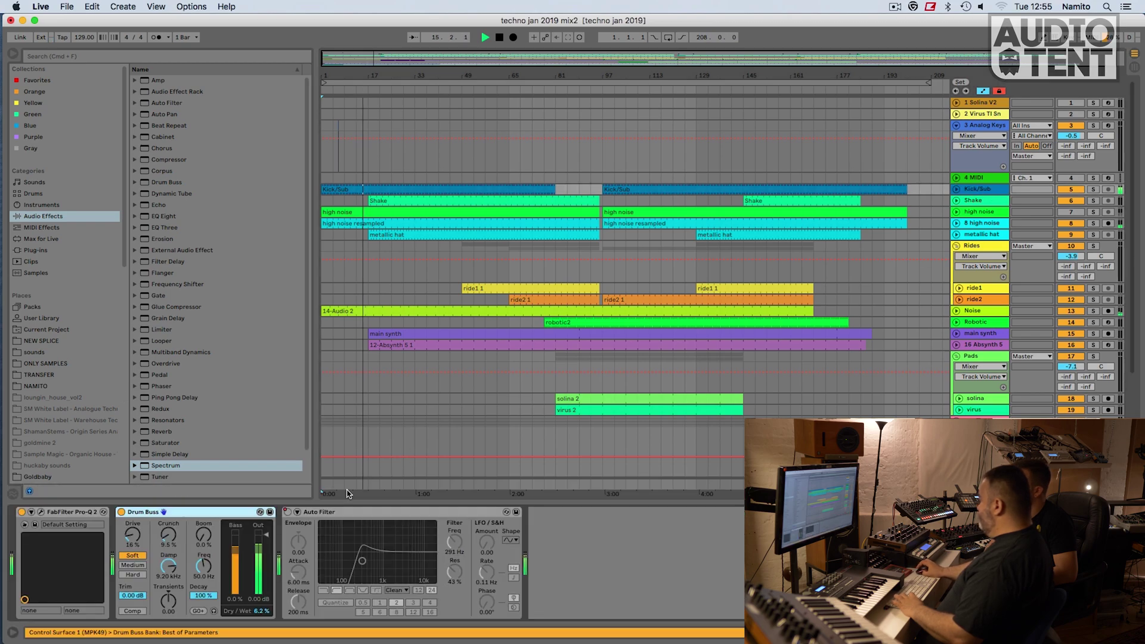
left_click(956, 189)
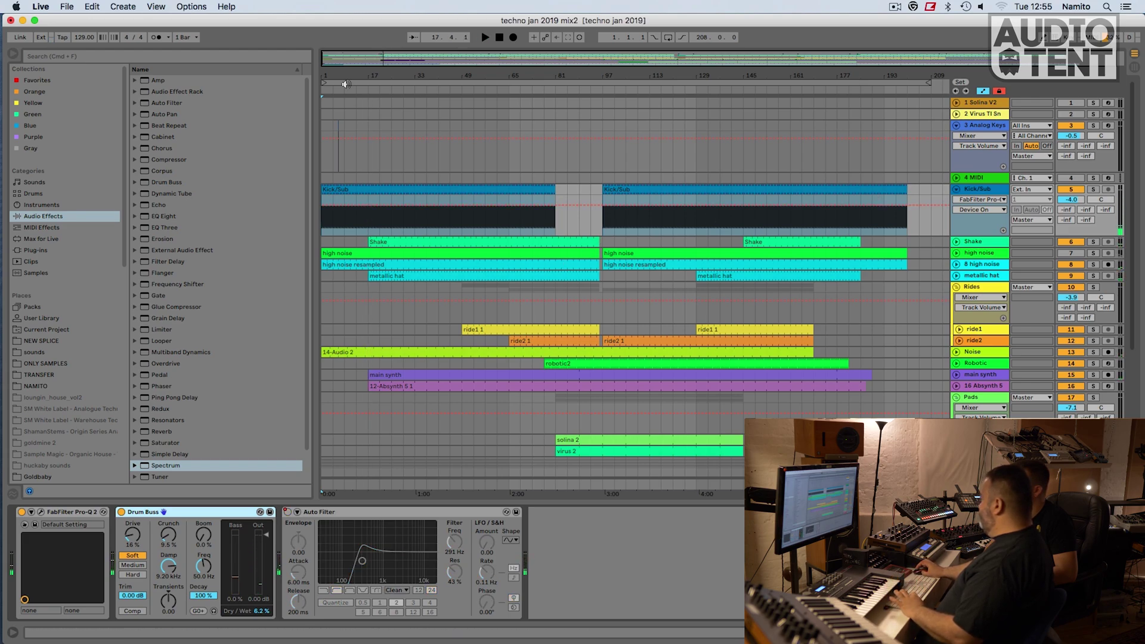
left_click(362, 90)
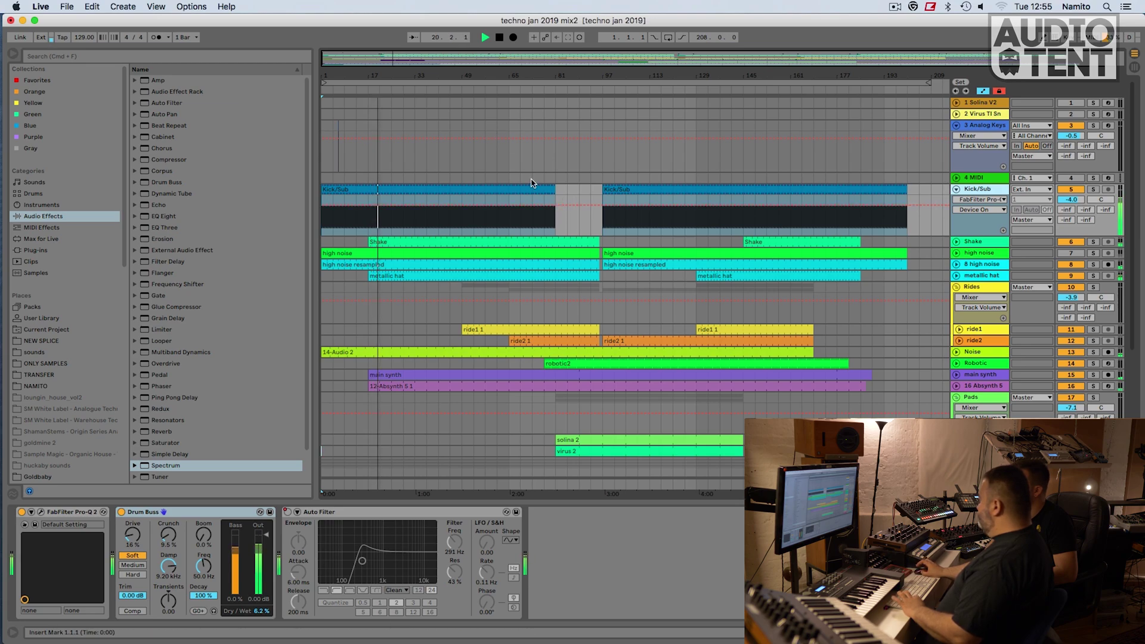
scroll(744, 360, "down", 3)
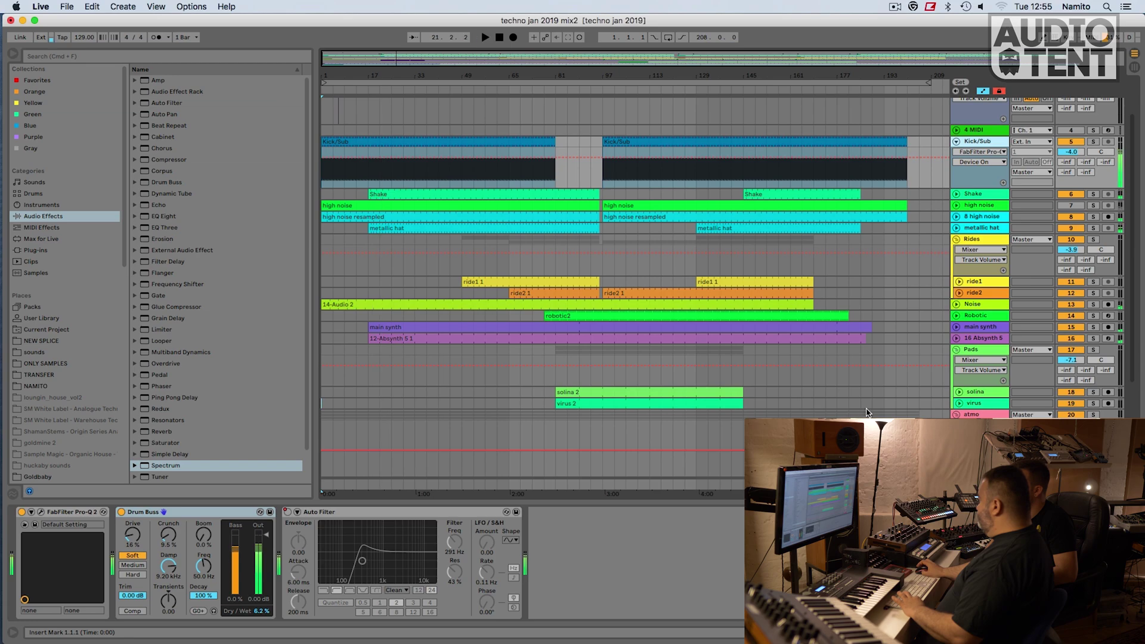
left_click(371, 90)
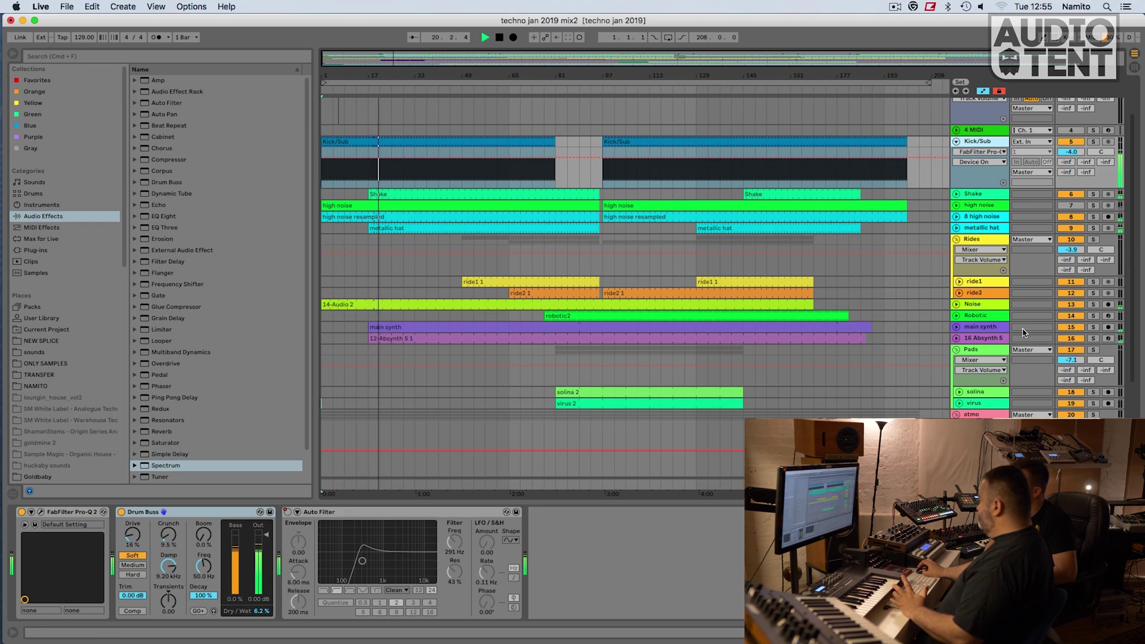
Step: Select the Pads group and check the device choices for its automation lane
left_click(980, 350)
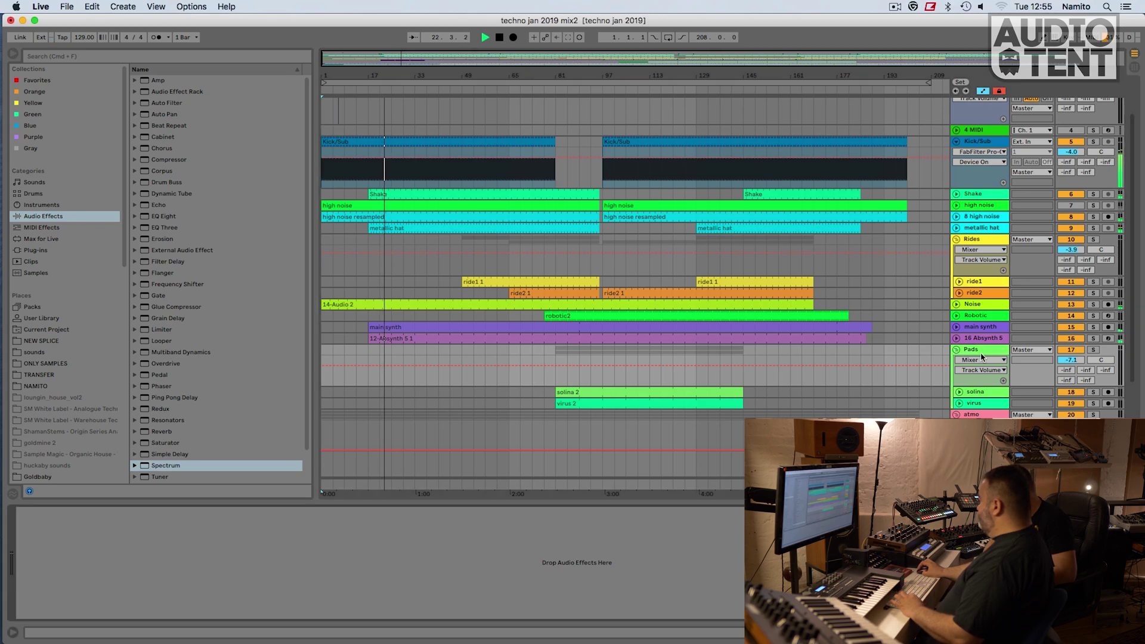
left_click(984, 360)
left_click(983, 360)
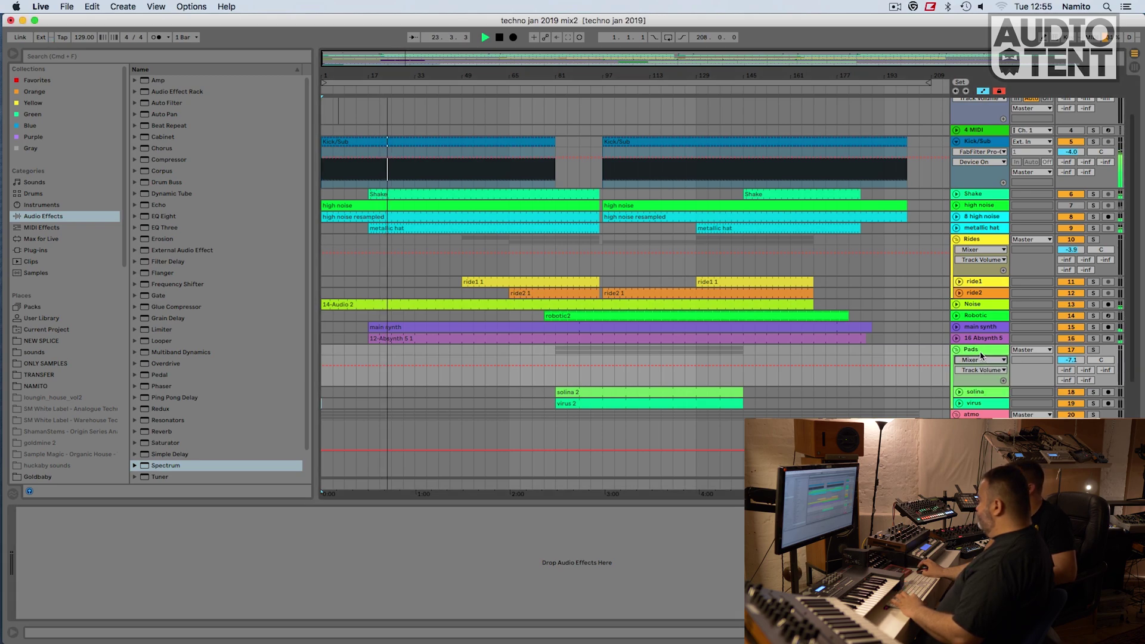
Step: Show the atmo group's Glitch and FabFilter Pro-R effects, and play the arrangement from the start and from about bar 15
scroll(992, 331, "down", 3)
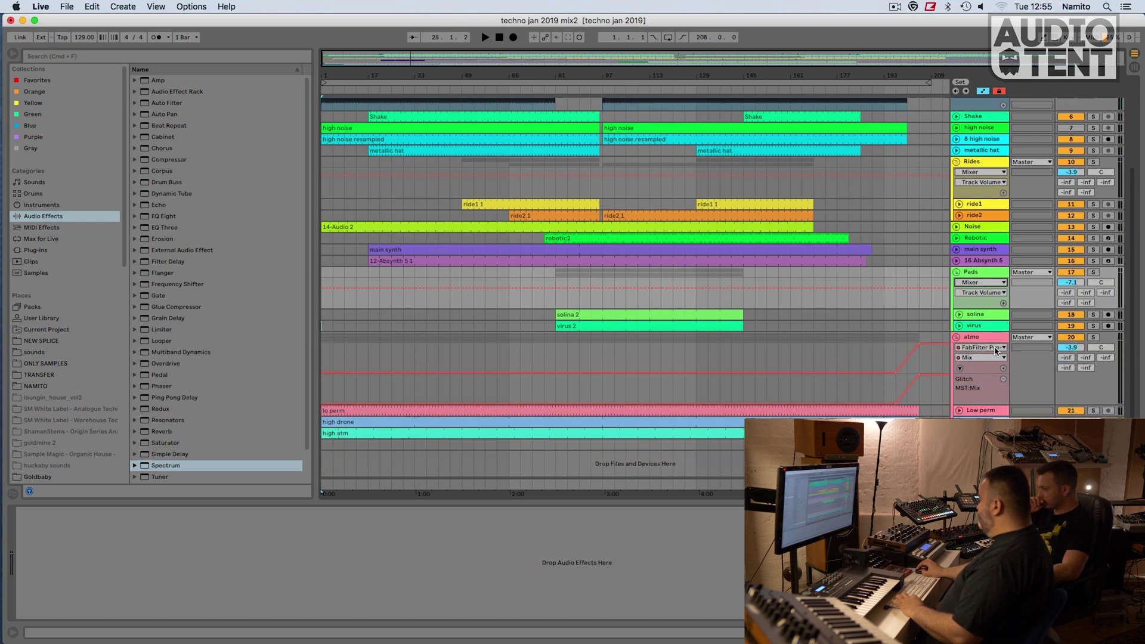
left_click(989, 341)
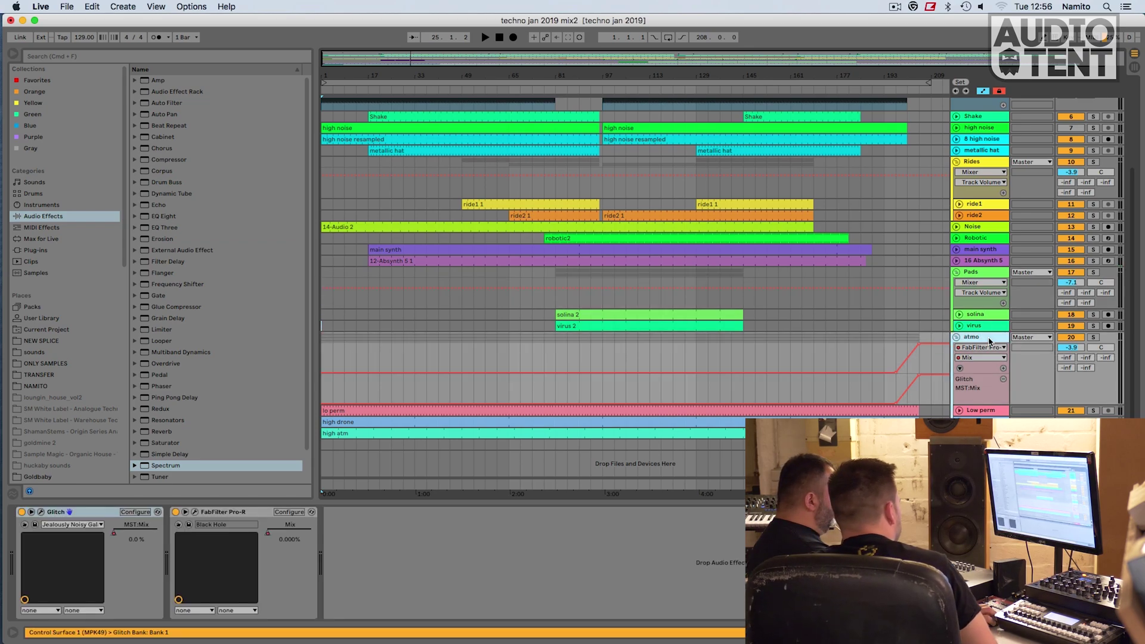
key("space")
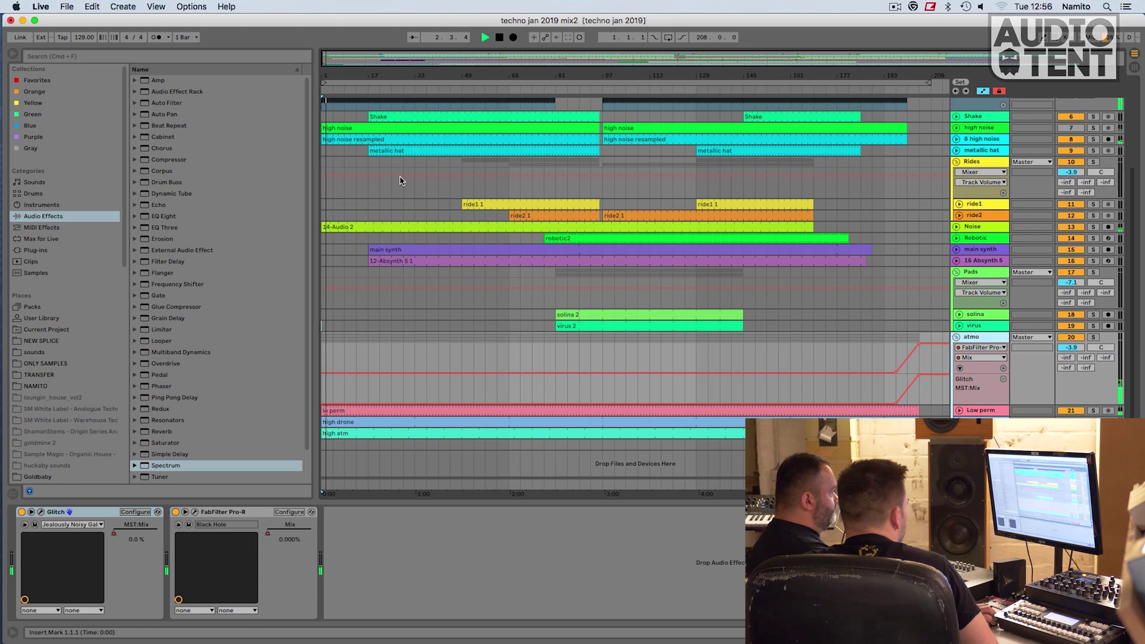
left_click(362, 89)
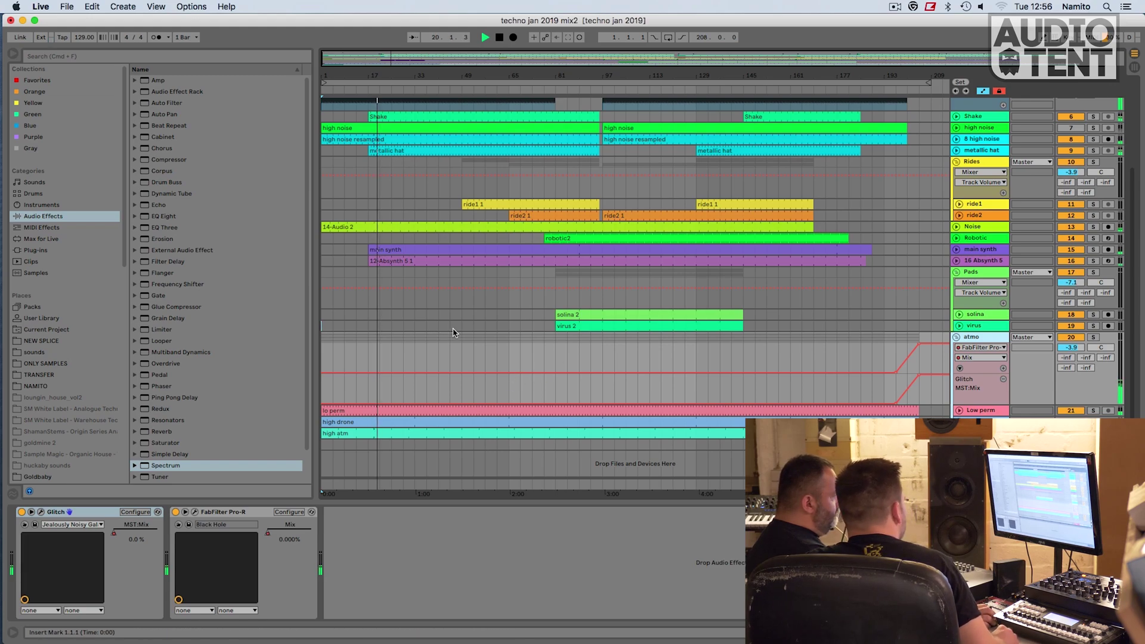
Step: Unfold the main synth track and show its Auto Filter Frequency automation
left_click(956, 249)
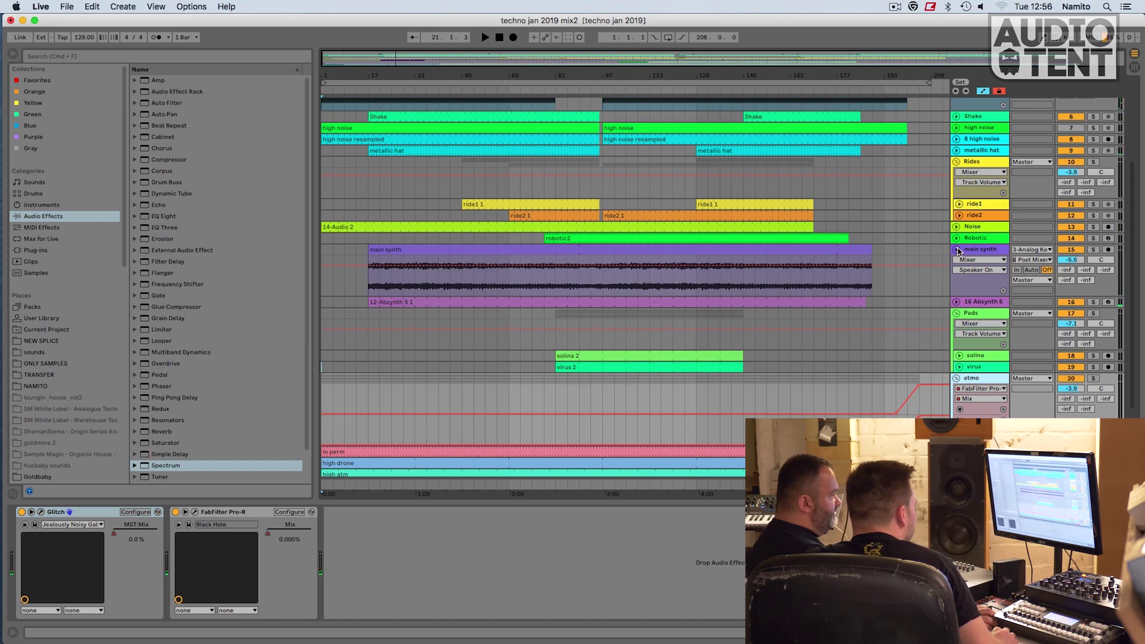
left_click(972, 260)
left_click(975, 293)
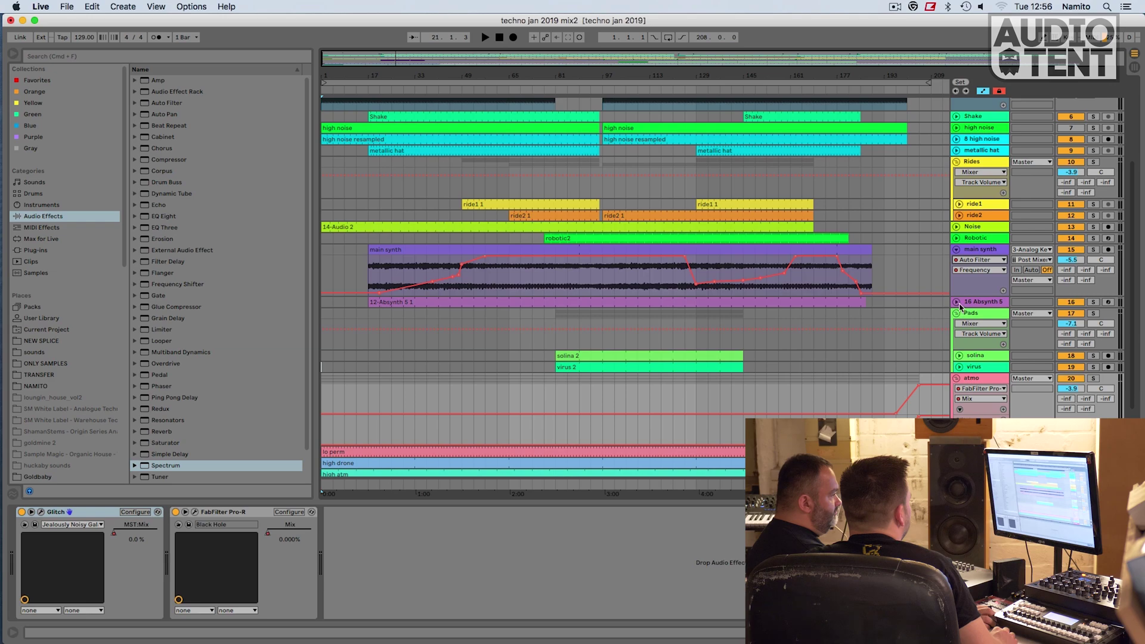
Step: Unfold the 16 Absynth 5 track and show its Utility Gain automation
left_click(957, 302)
left_click(981, 312)
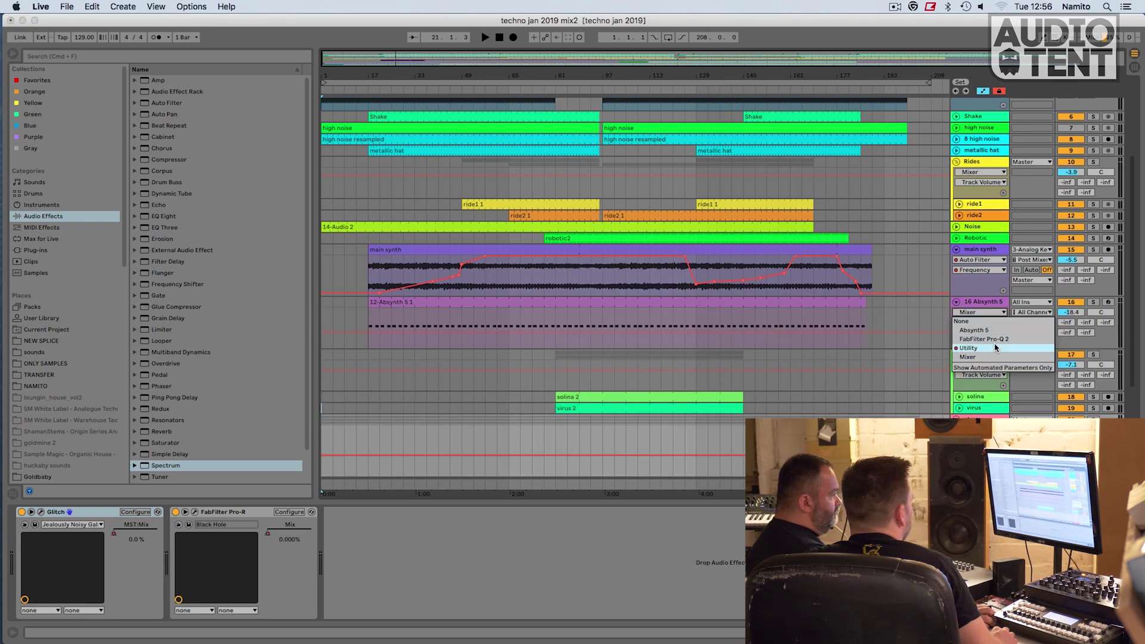
left_click(969, 349)
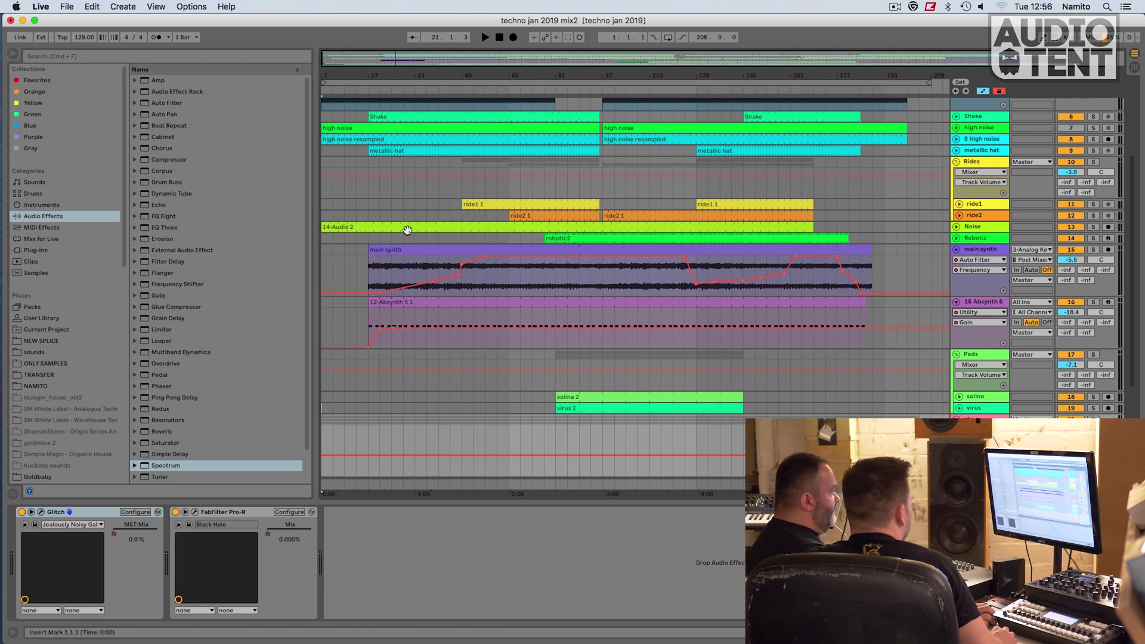
Step: Play from about bar 15 through the main synth's entry, showing the main synth's device chain, and stop playback
left_click(362, 89)
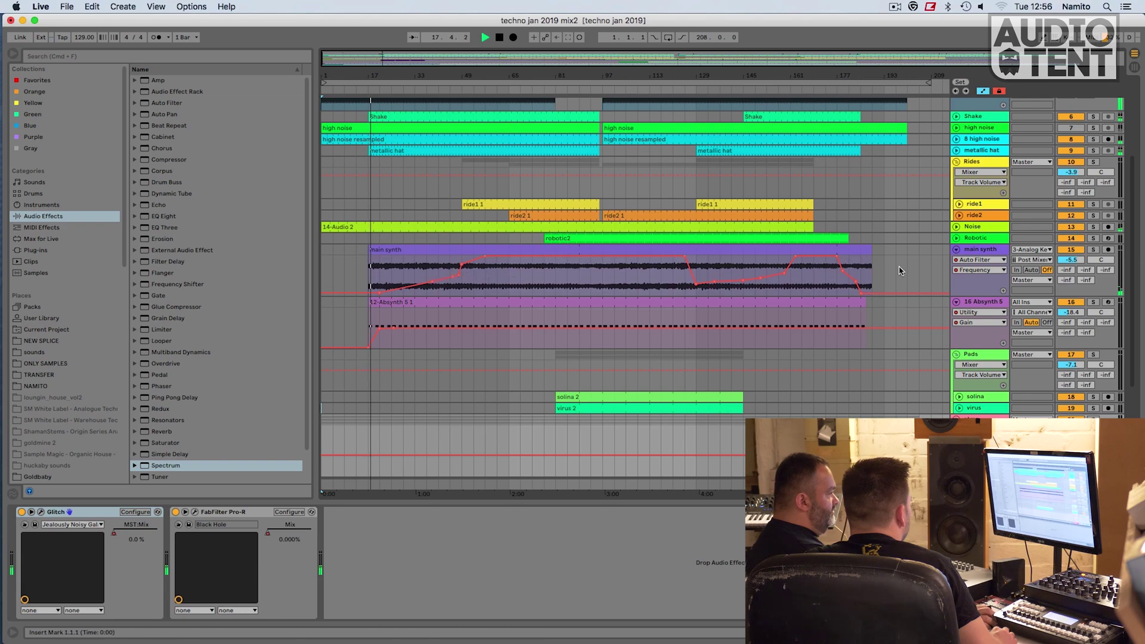
left_click(990, 253)
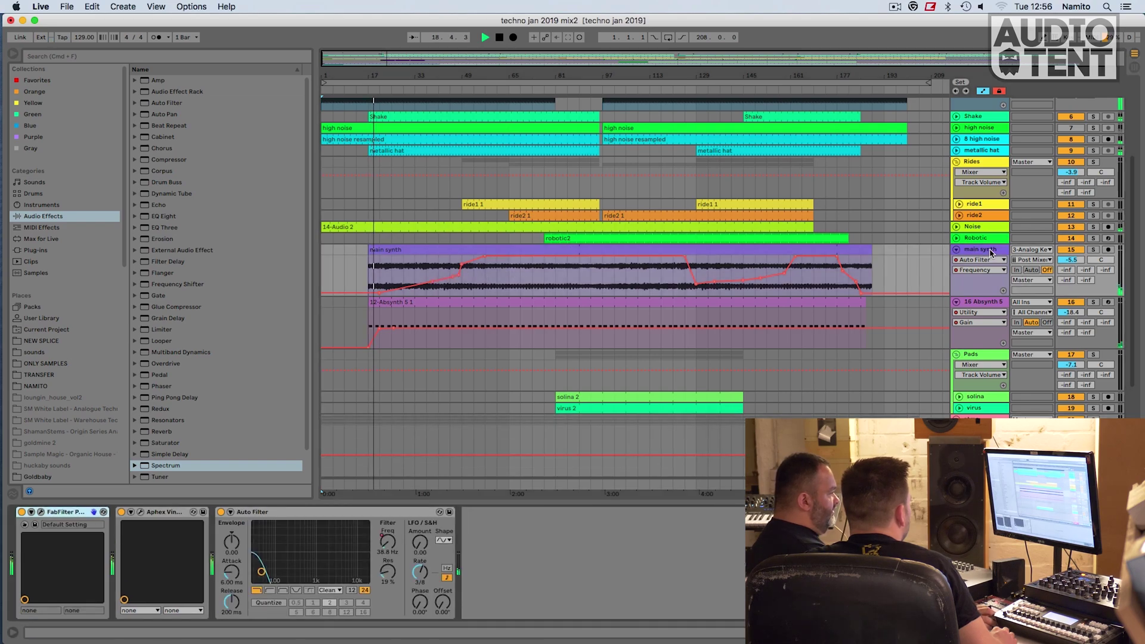
key("space")
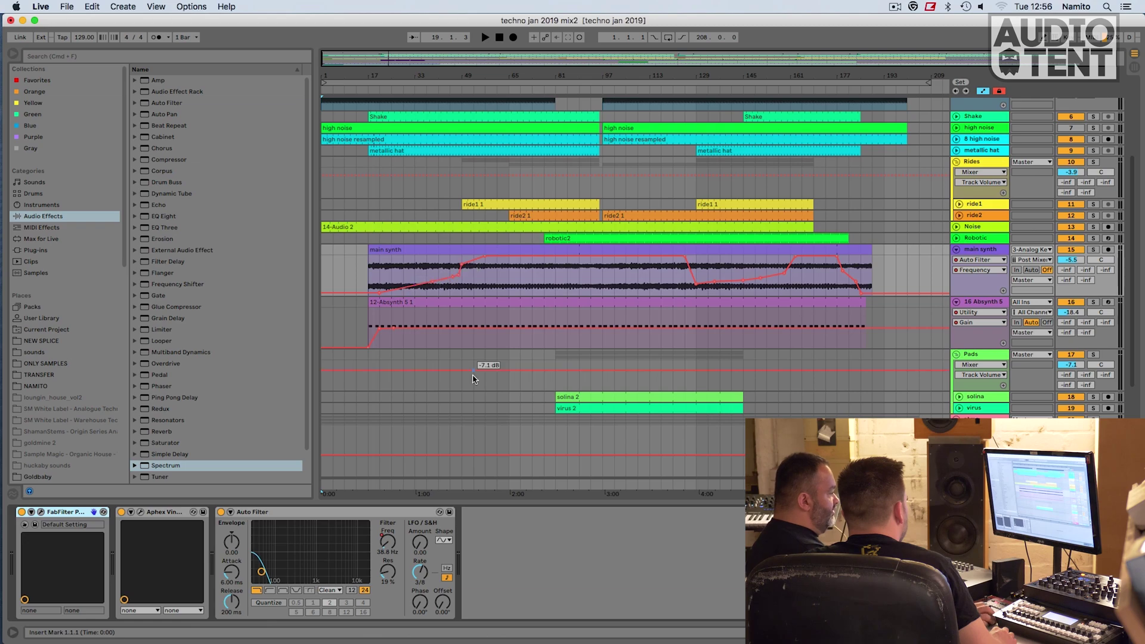
Step: Select the main synth's Auto Filter and audition its frequency sweep from about bar 26 and from about bar 42
left_click(354, 513)
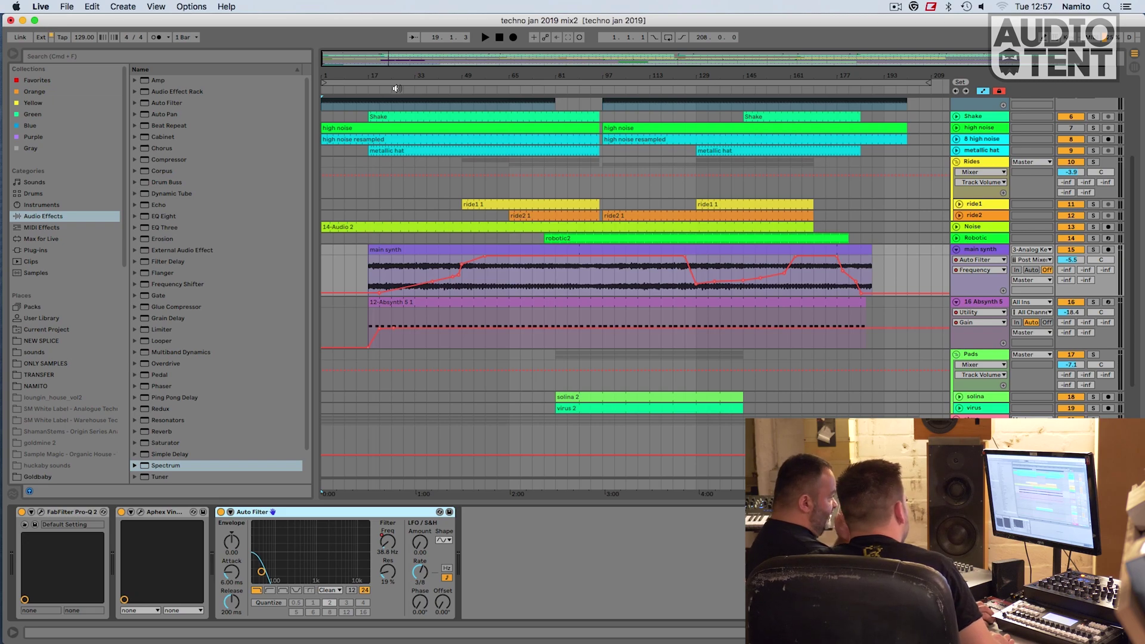
left_click(396, 88)
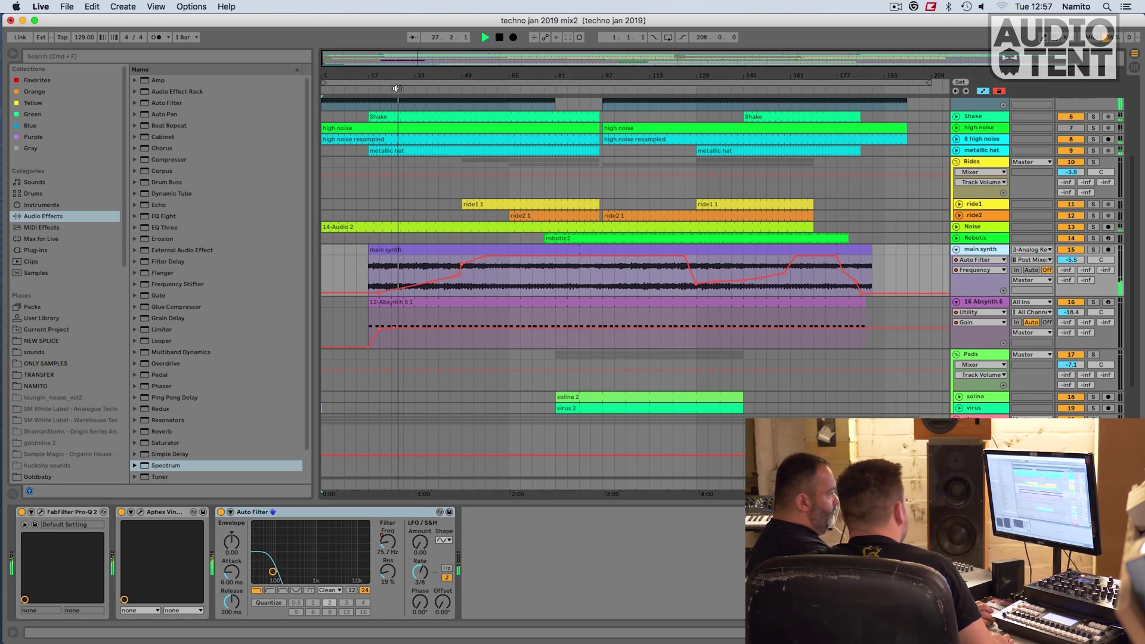
key("space")
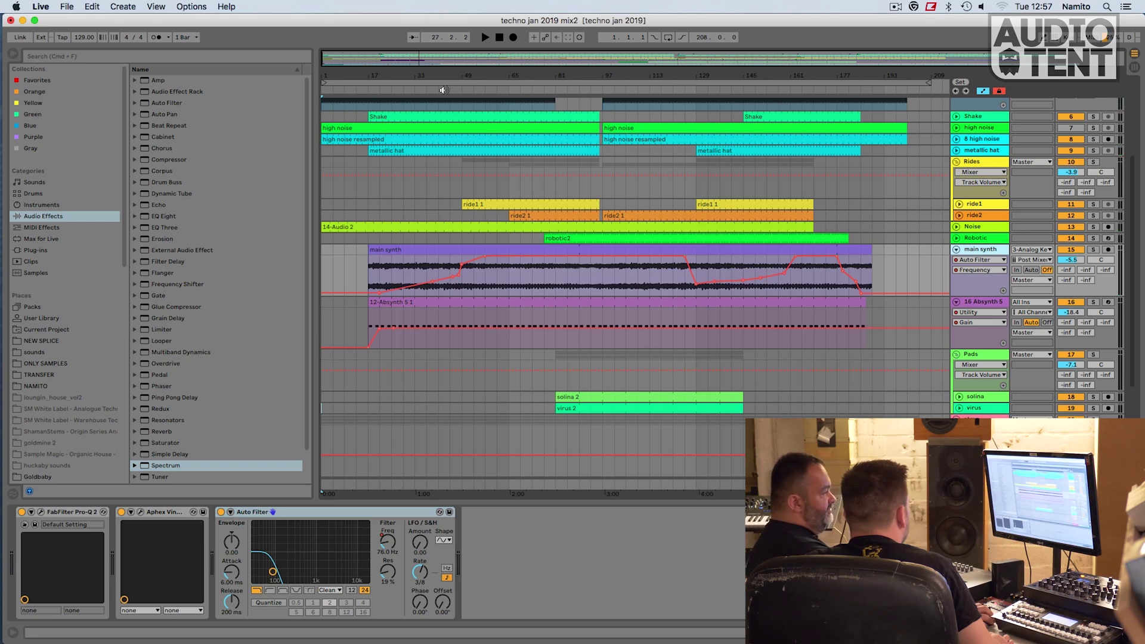
left_click(442, 90)
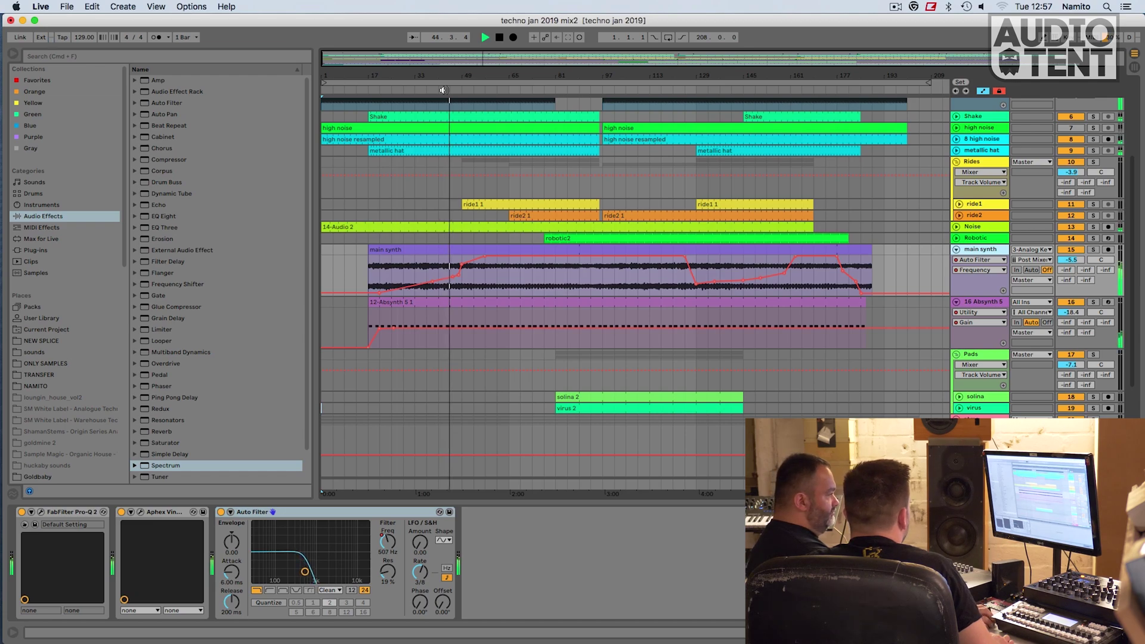
key("plus")
key("plus")
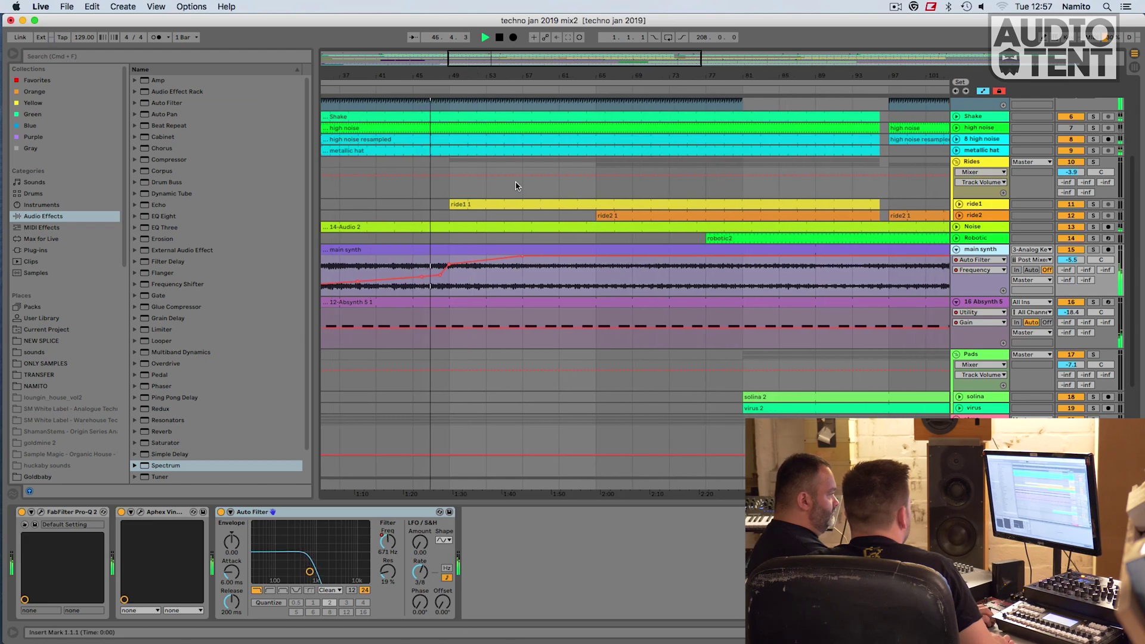
Step: Play past the ride1 entry, and audition the arrangement from about bar 66 and from about bar 75 up to the robotic2 clip
mouse_move(448, 275)
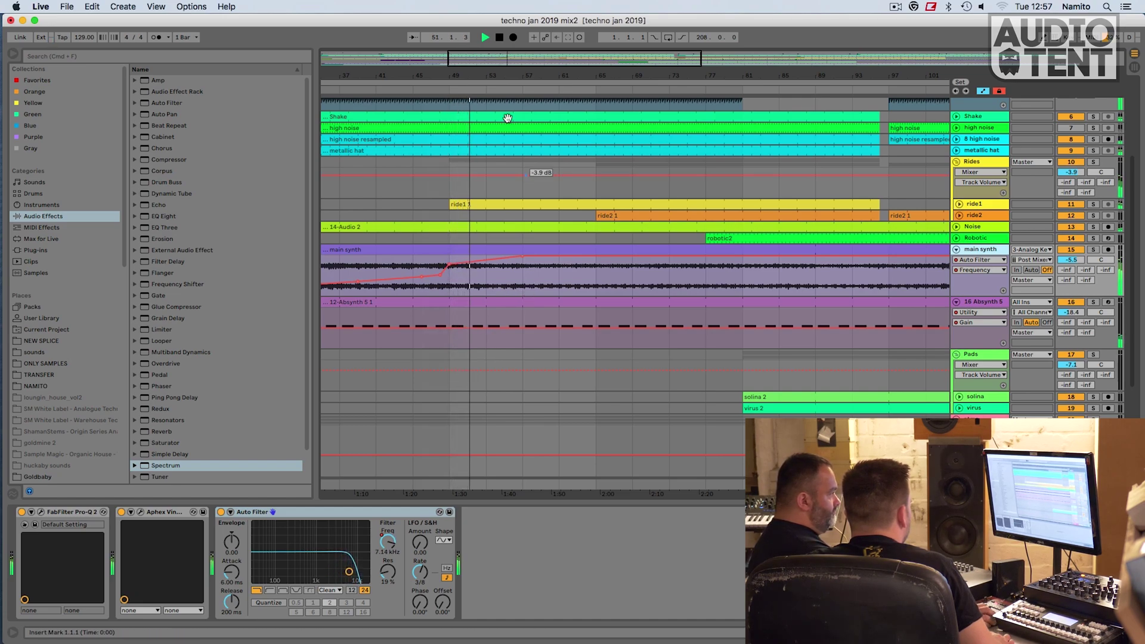
key("minus")
left_click_drag(531, 71, 531, 74)
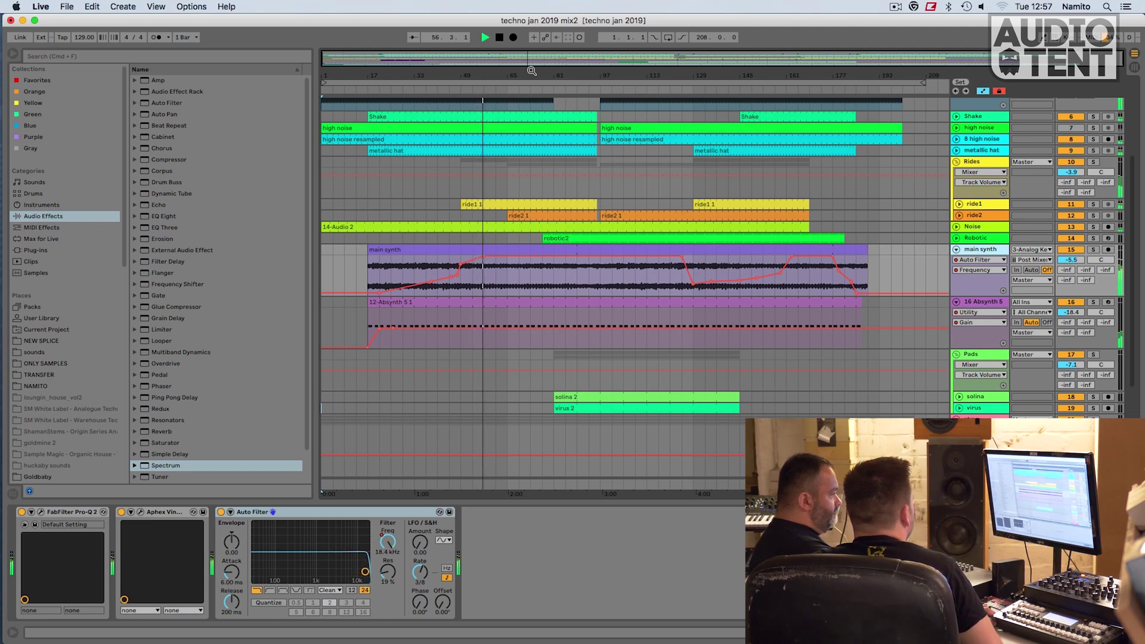
scroll(555, 157, "up", 3)
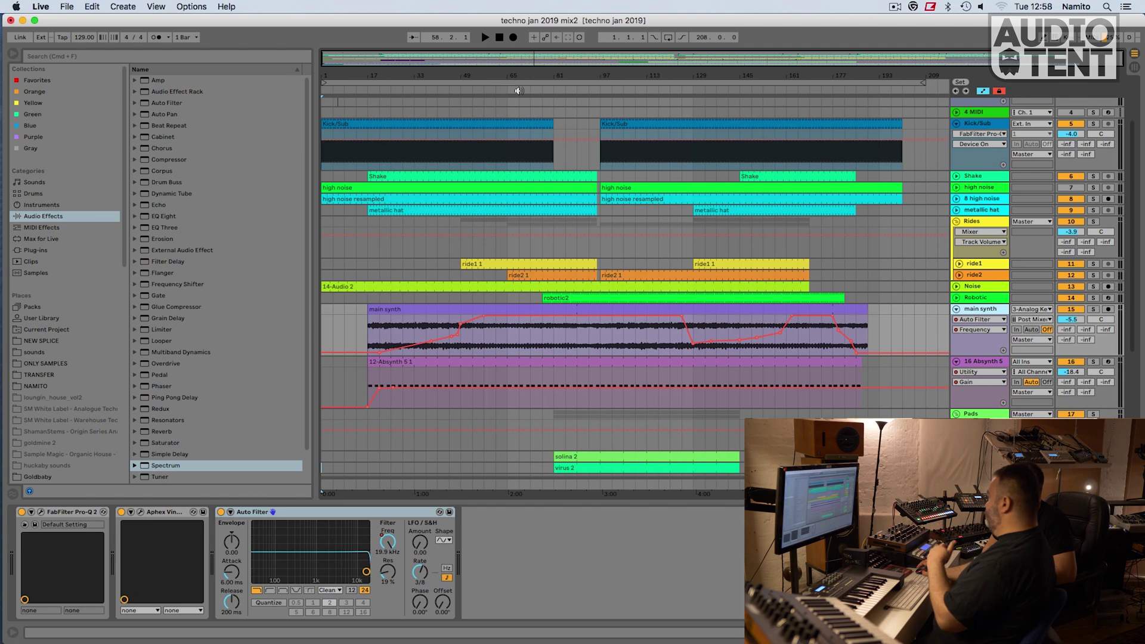
left_click(511, 90)
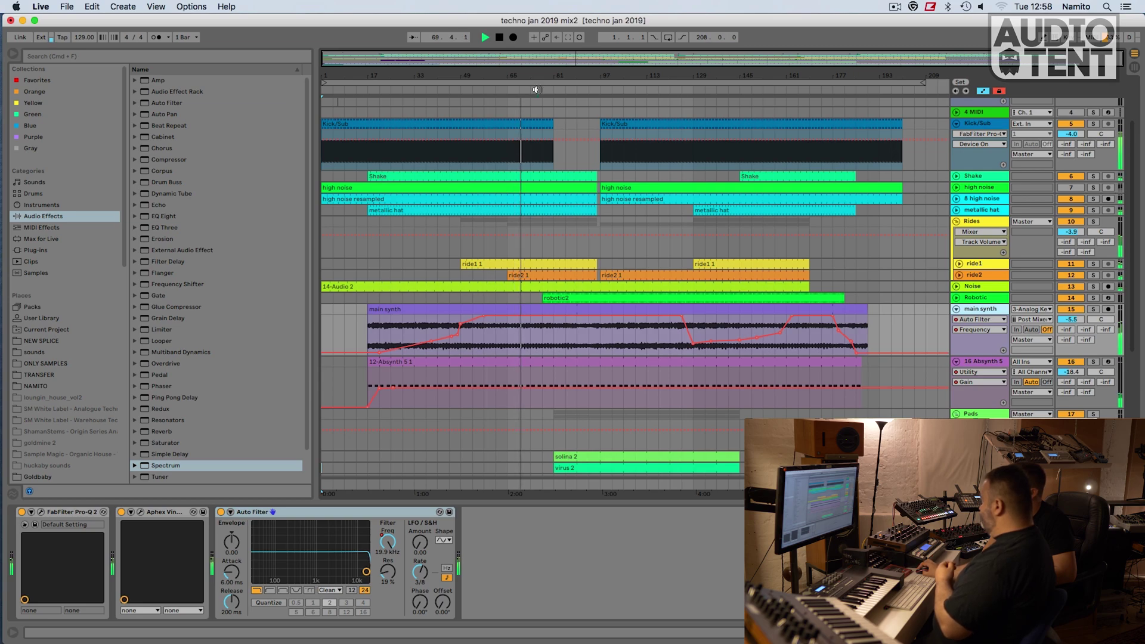
left_click(537, 90)
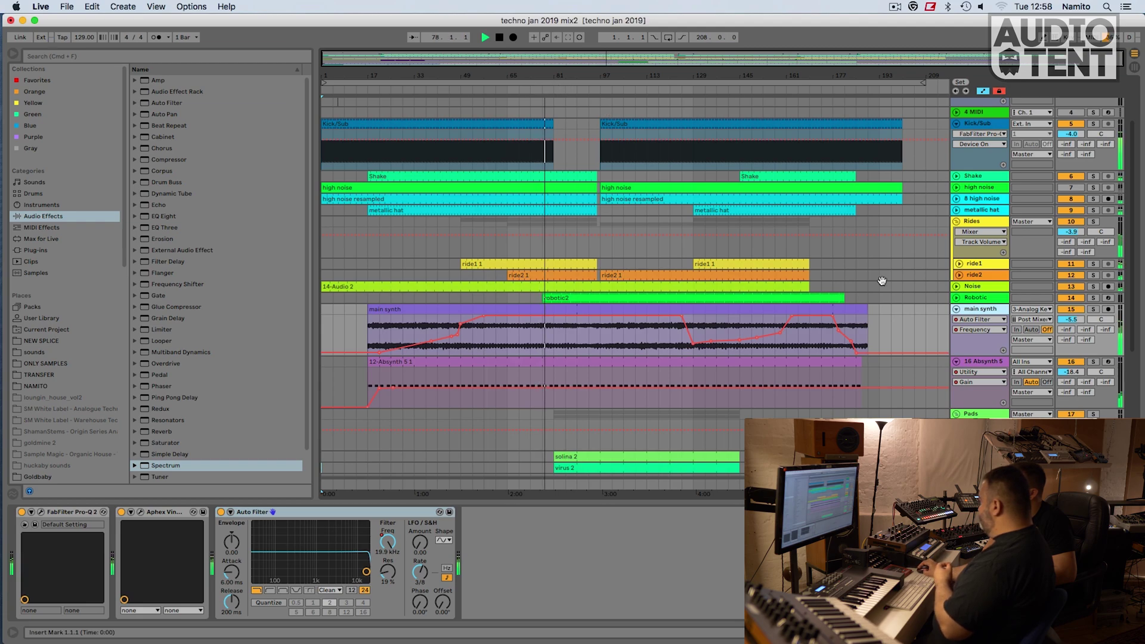
Step: Unfold the Robotic track and choose its Auto Filter as the device in the automation lane
left_click(957, 298)
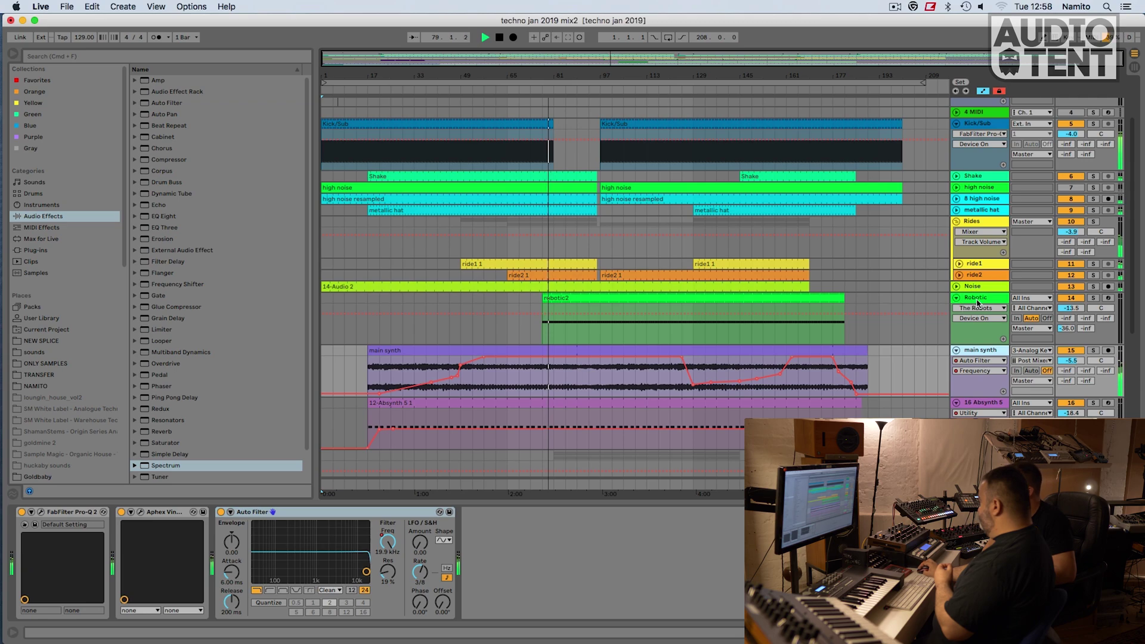
left_click(985, 319)
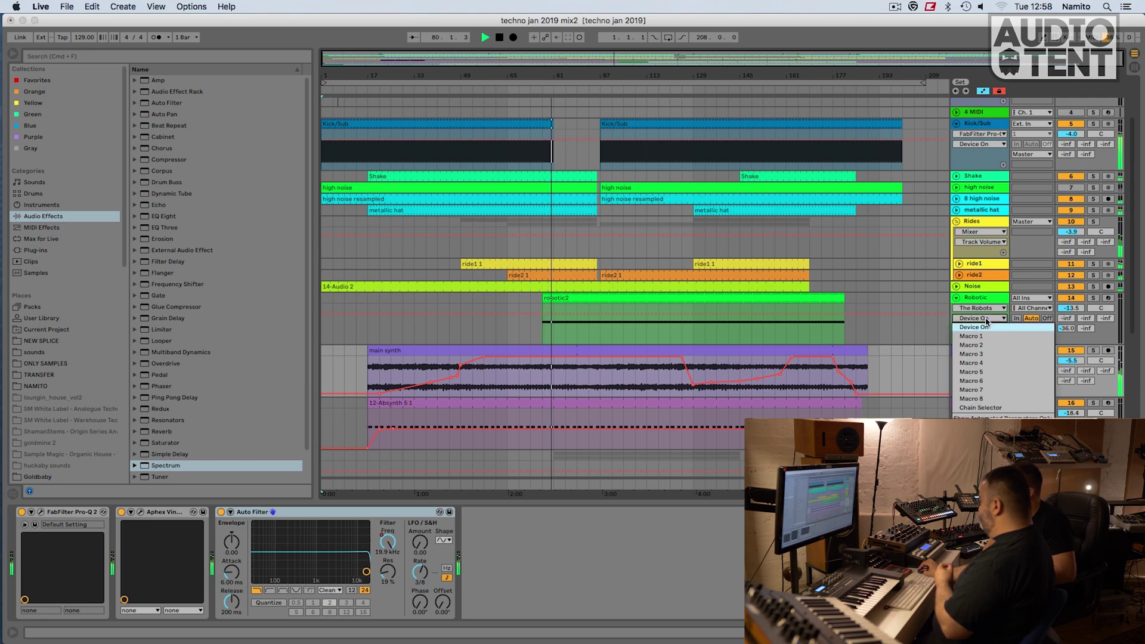
left_click(986, 319)
left_click(984, 308)
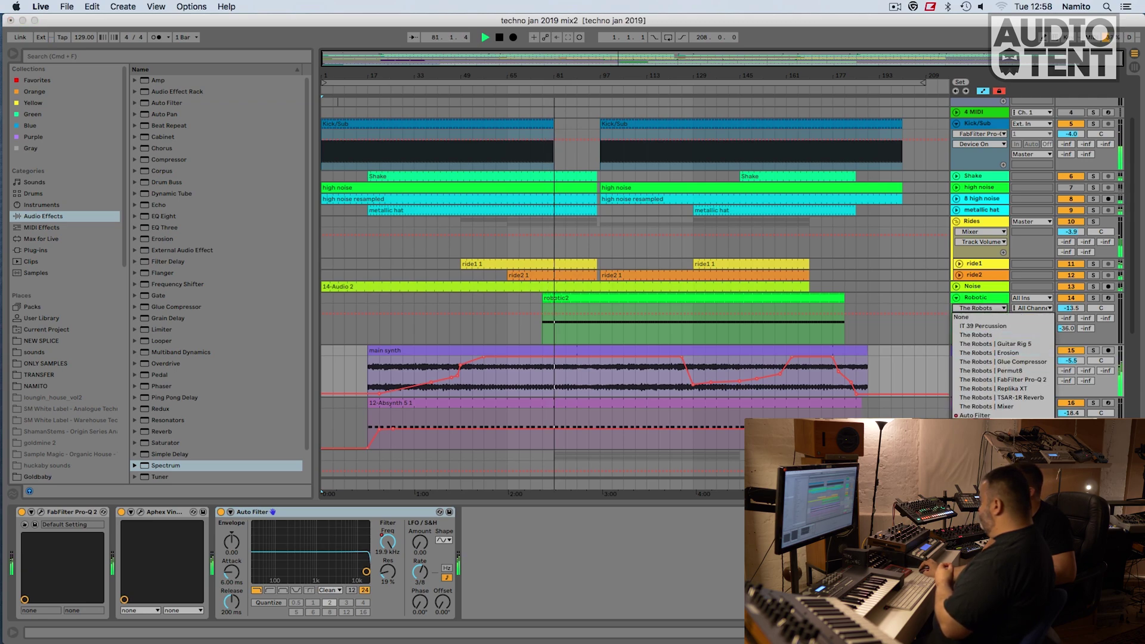
left_click(998, 416)
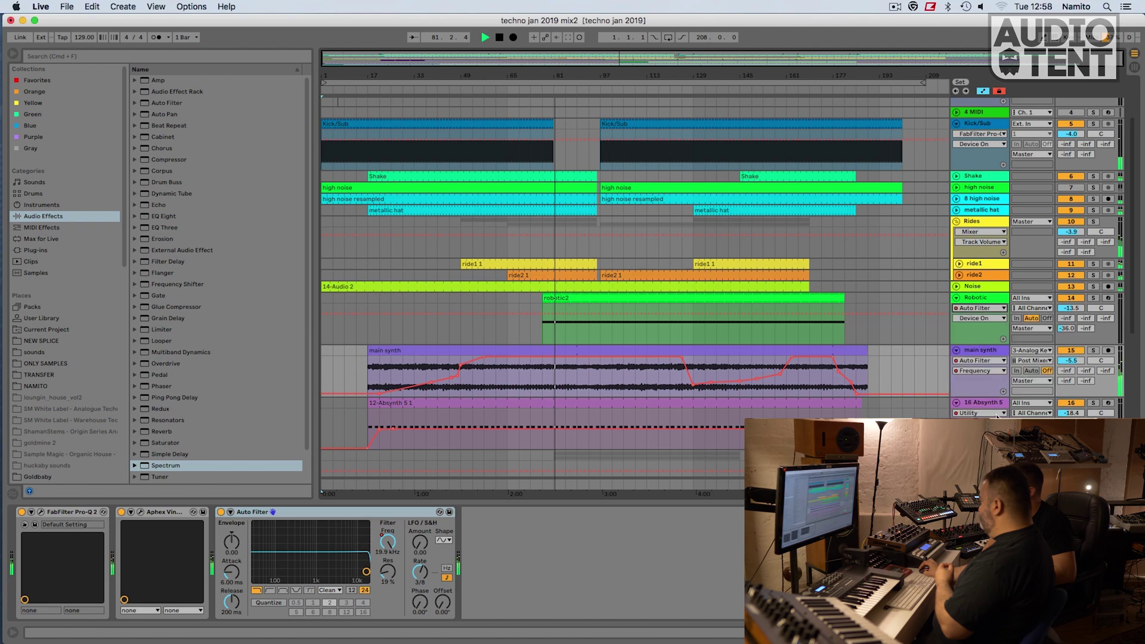
Step: Show the Robotic track's device chain, stop playback, and display the track's Auto Filter Frequency automation
left_click(975, 298)
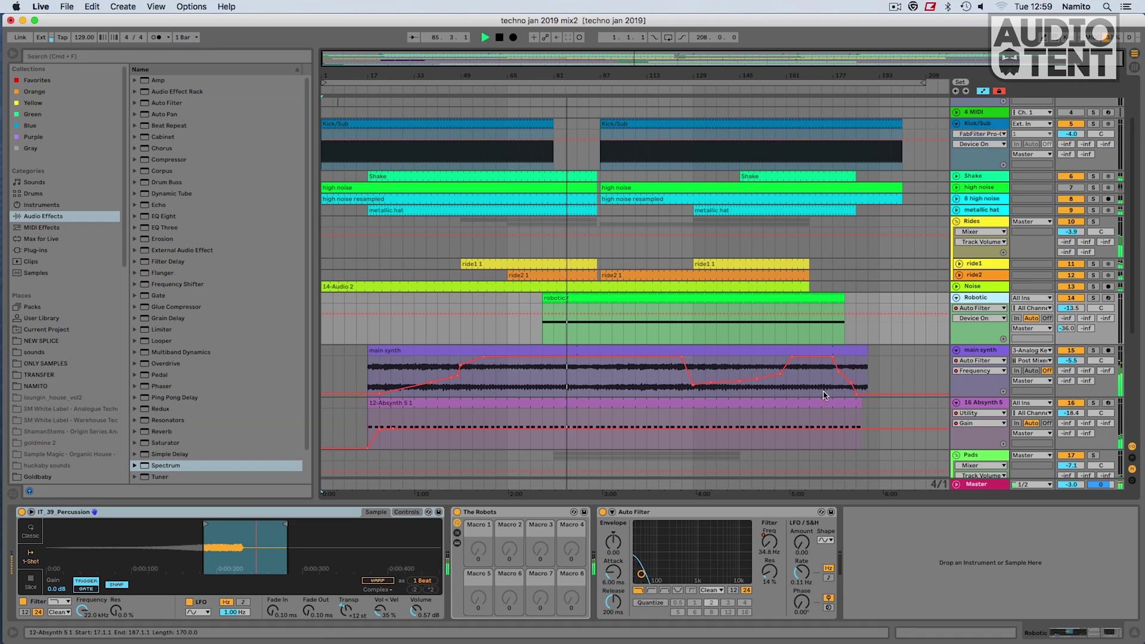
key("space")
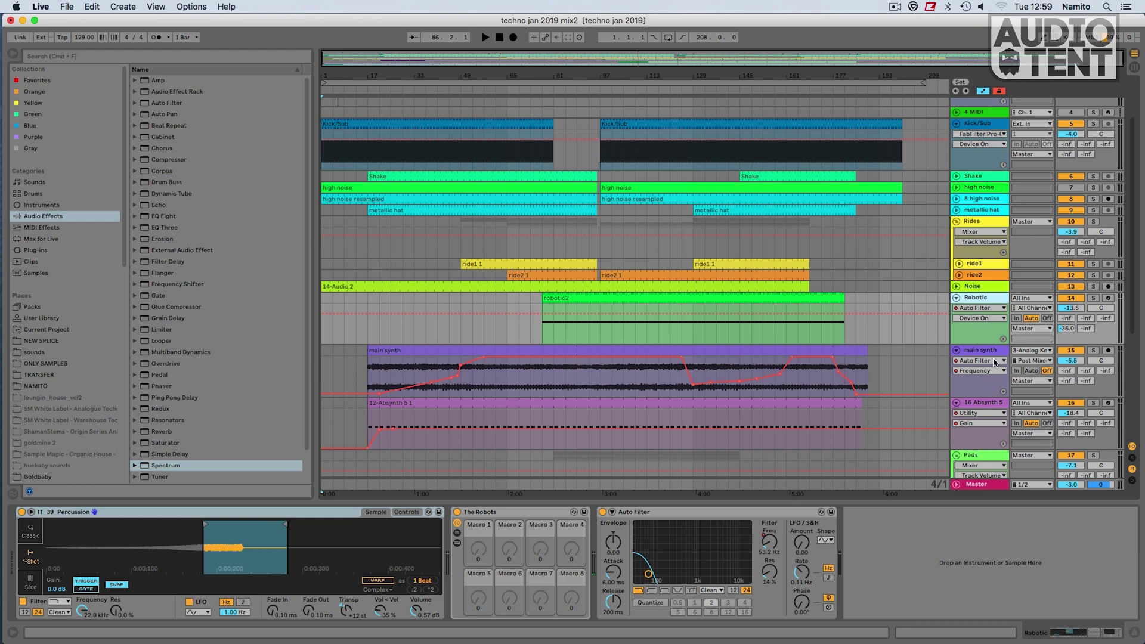
left_click(988, 322)
left_click(983, 374)
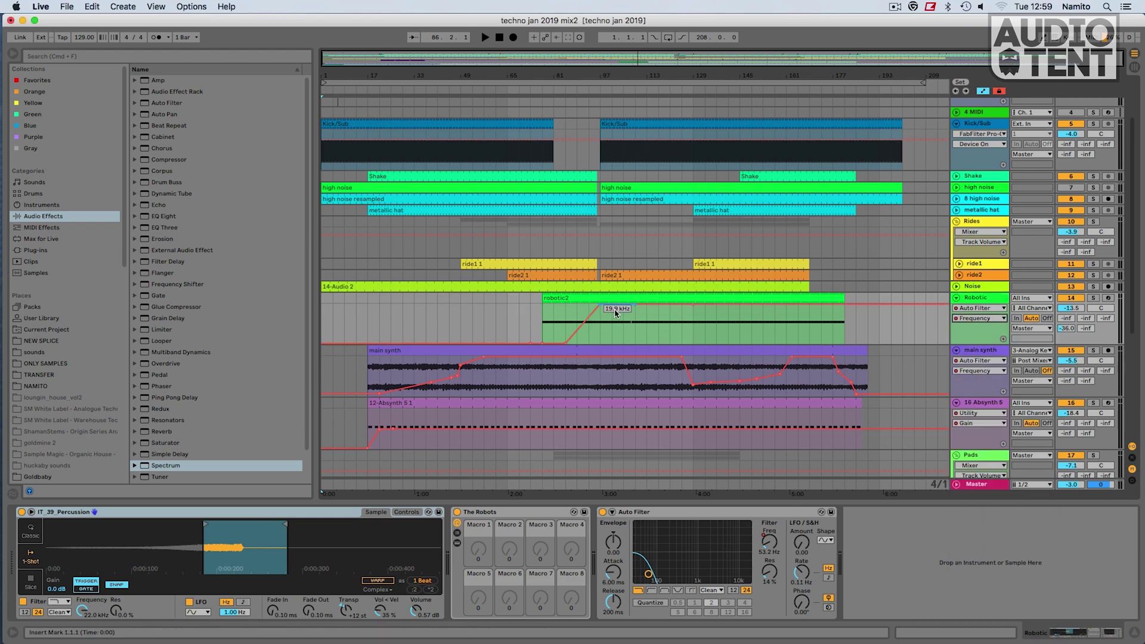
Step: Play from about bar 84 through the Robotic filter sweep and the kick's return at about bar 97, and stop playback
left_click(562, 90)
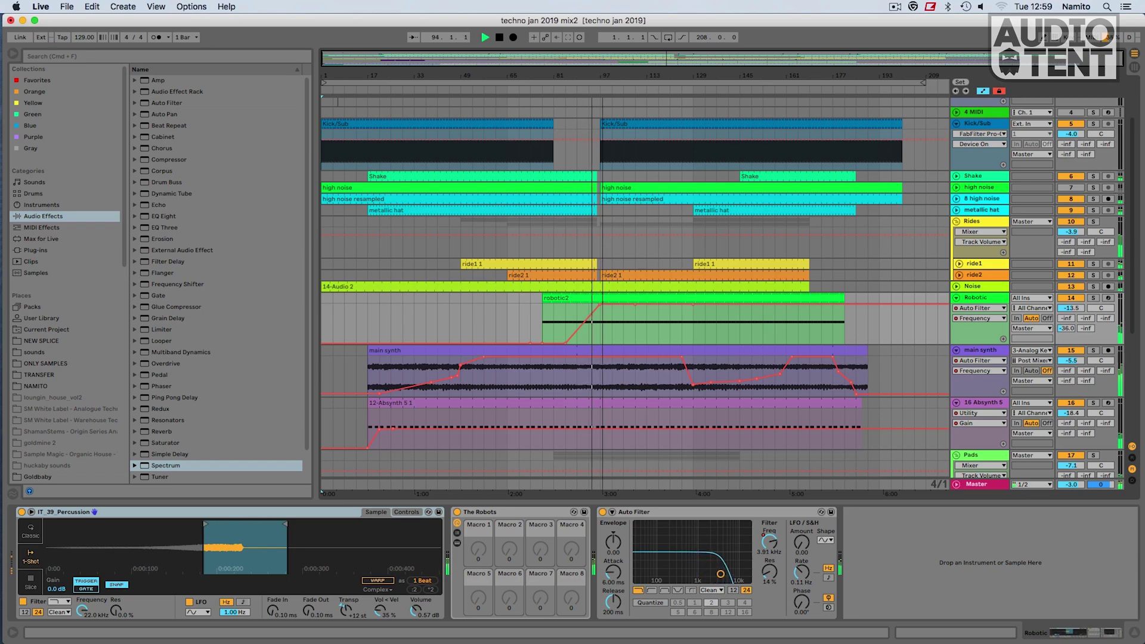
left_click_drag(603, 62, 602, 69)
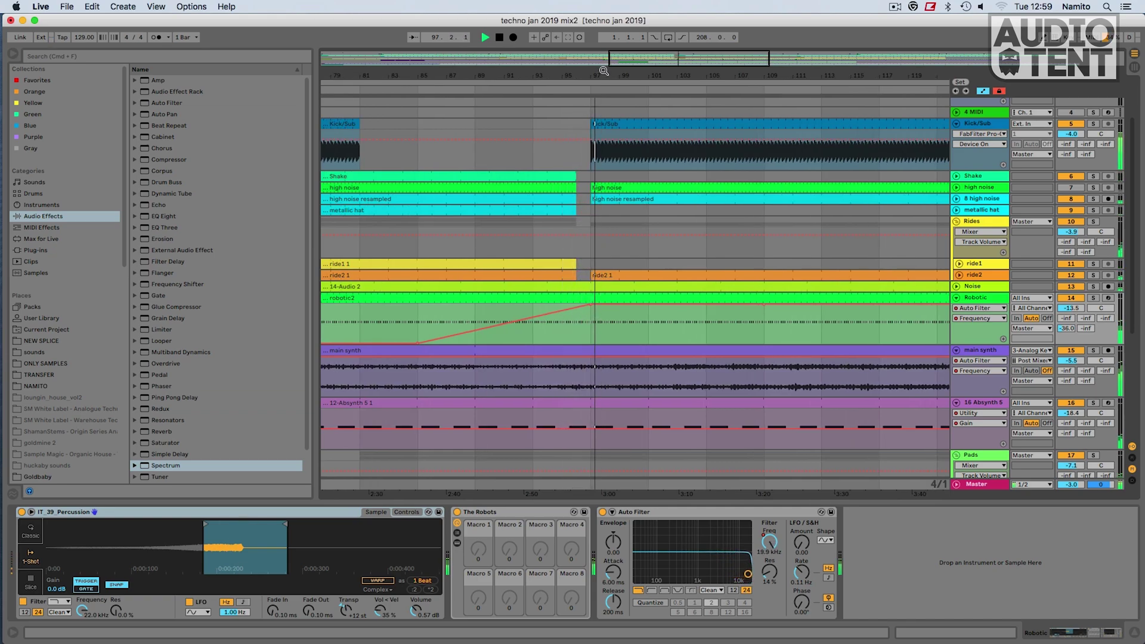
left_click_drag(603, 70, 603, 60)
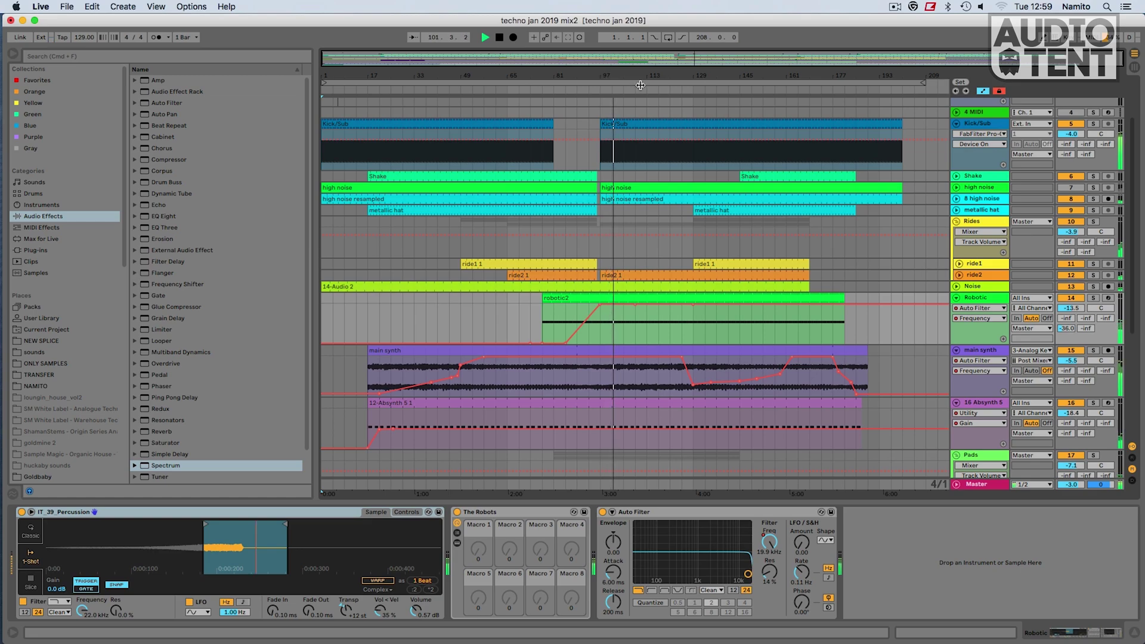
key("space")
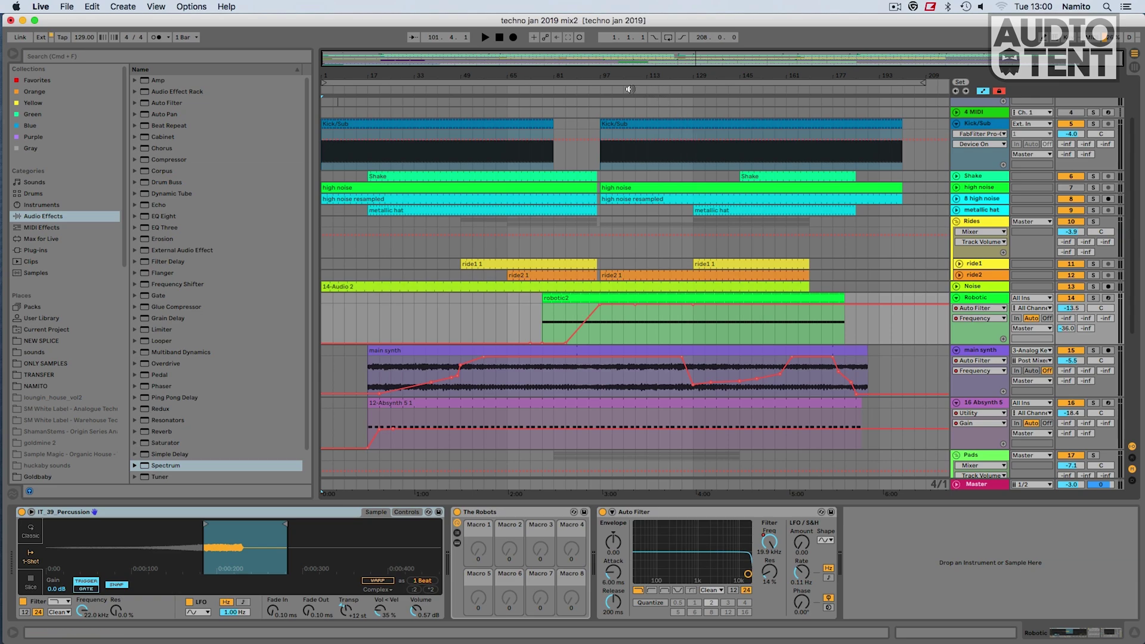
Step: Play from about bar 120 through the main synth's filter dip to the metallic hat and ride1 re-entry at about bar 129, and stop
left_click(667, 90)
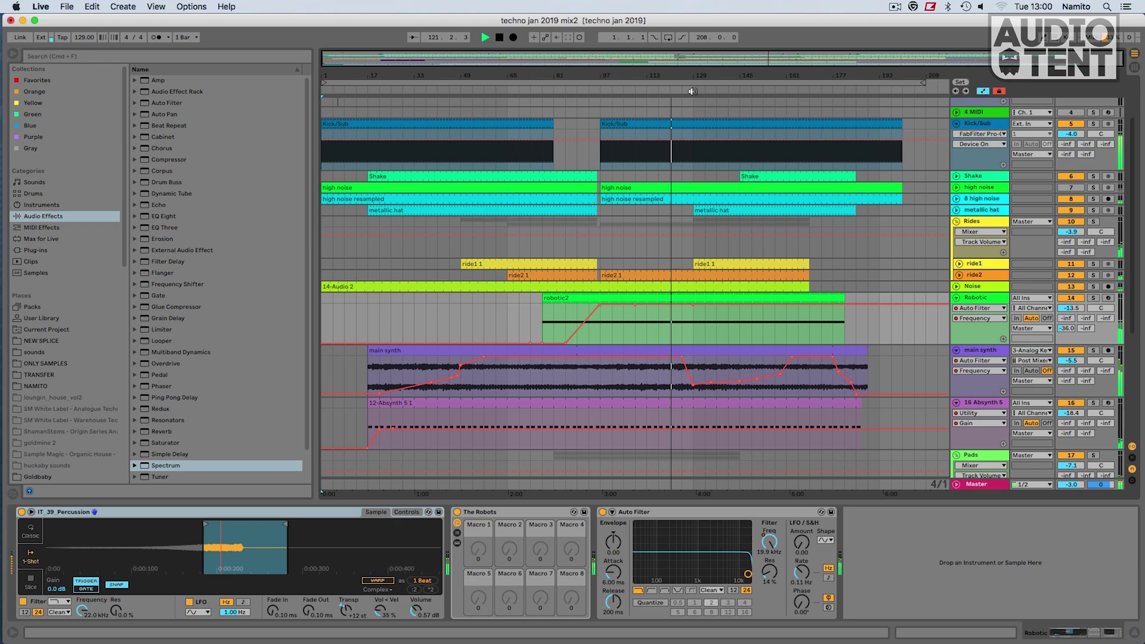
left_click_drag(697, 75, 692, 90)
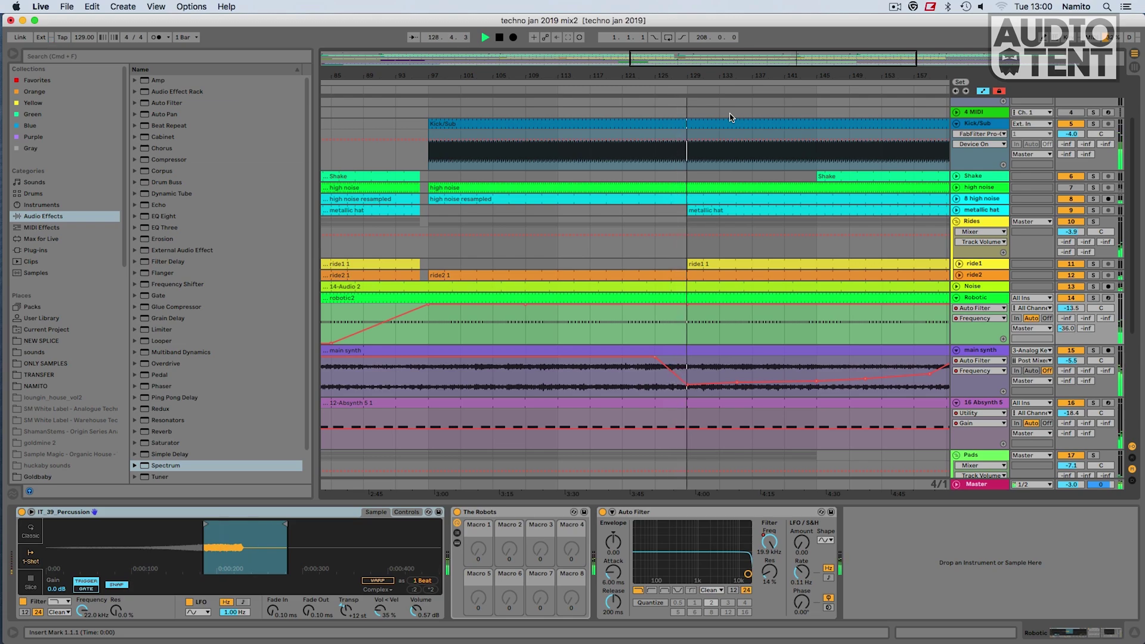
left_click_drag(718, 74, 707, 75)
key("space")
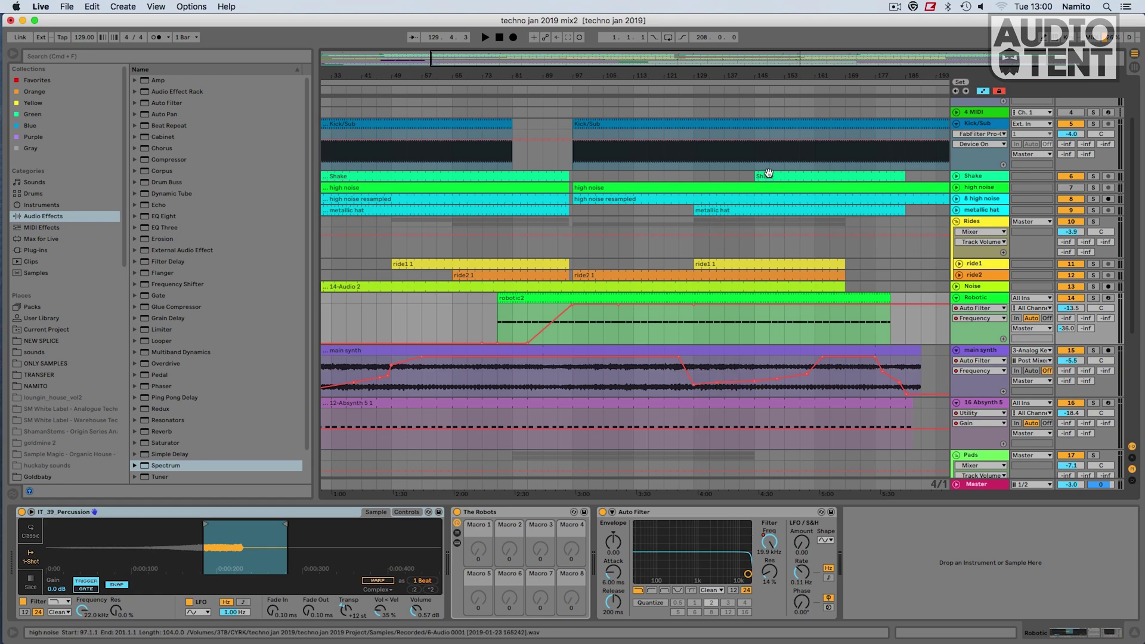
Step: Play on from about bar 129 through the Shake clip's re-entry at about bar 145, and look over the lower tracks down to atmo
left_click(695, 90)
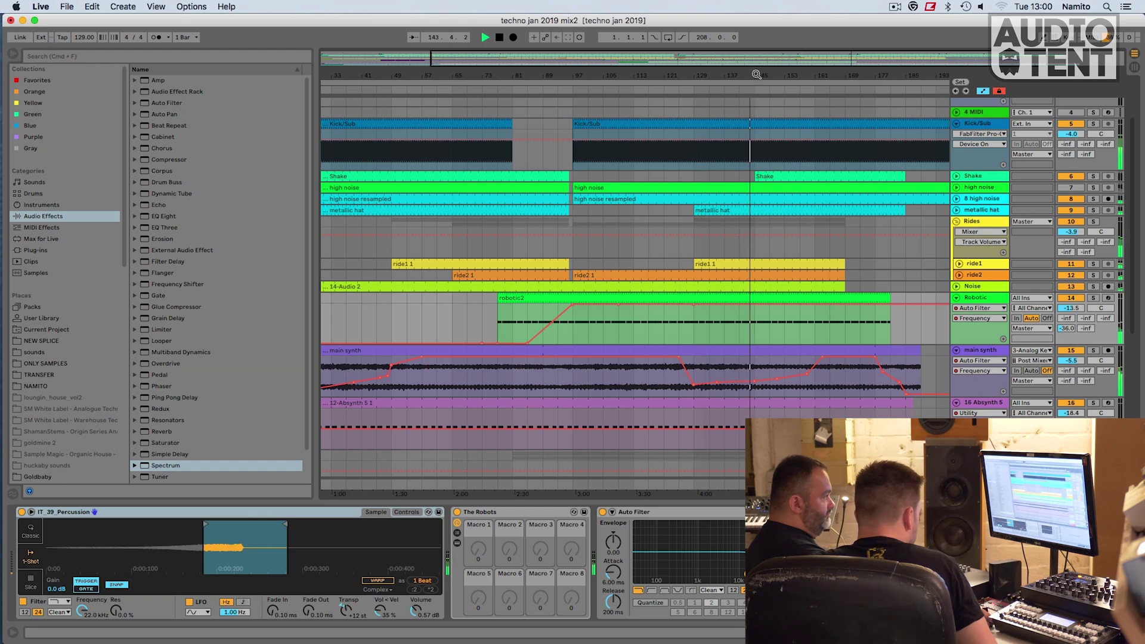
left_click_drag(756, 81, 752, 114)
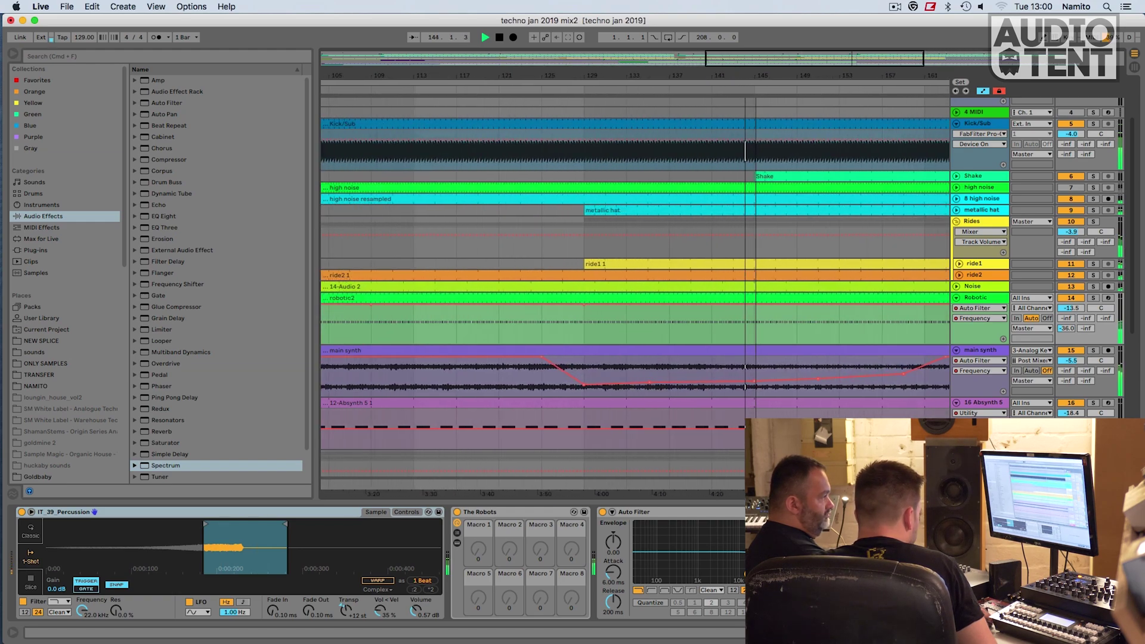
double_click(756, 75)
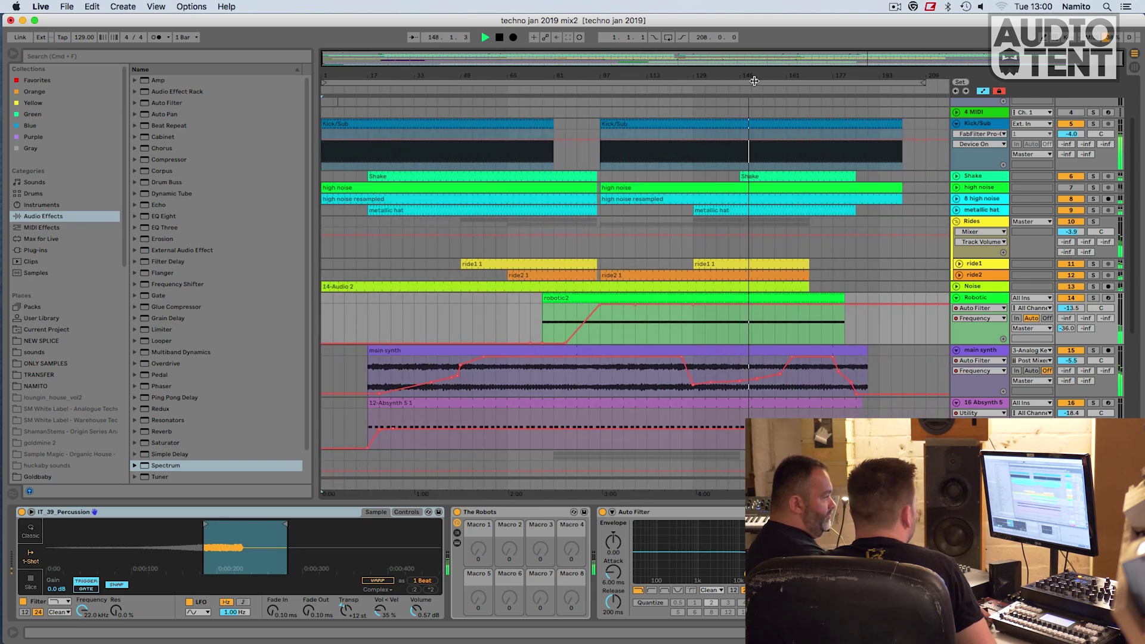
scroll(802, 173, "down", 5)
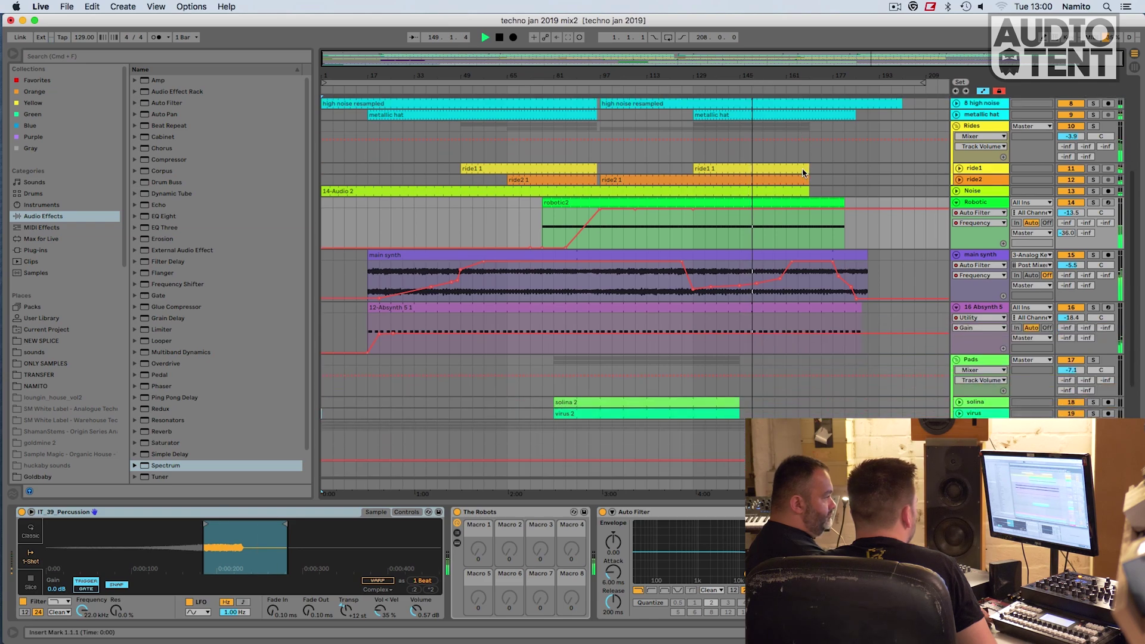
scroll(803, 173, "down", 3)
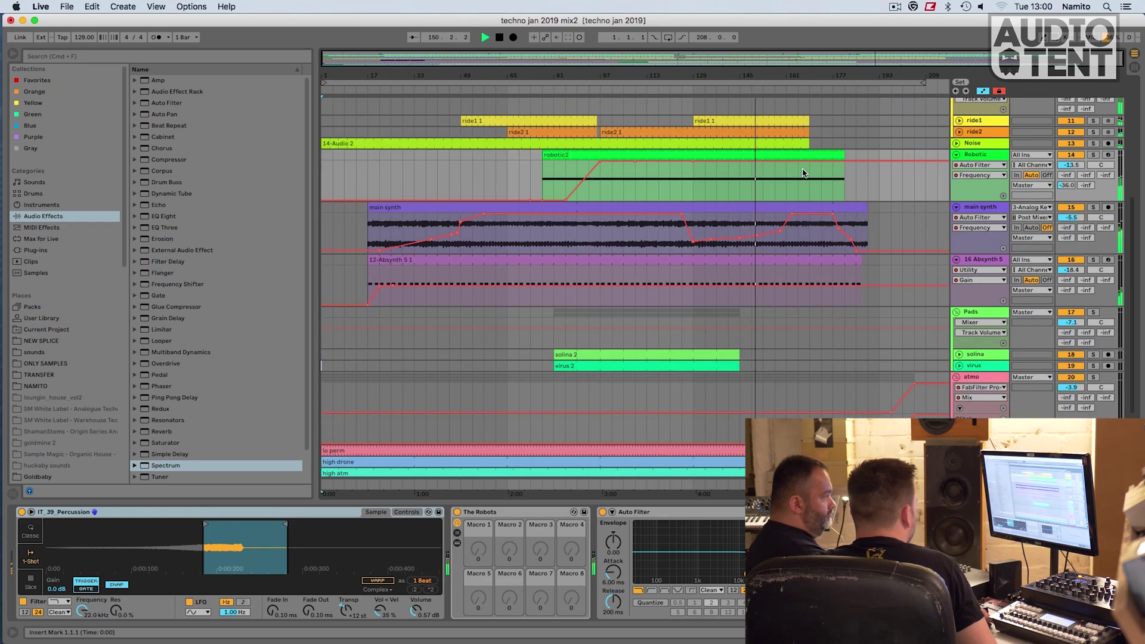